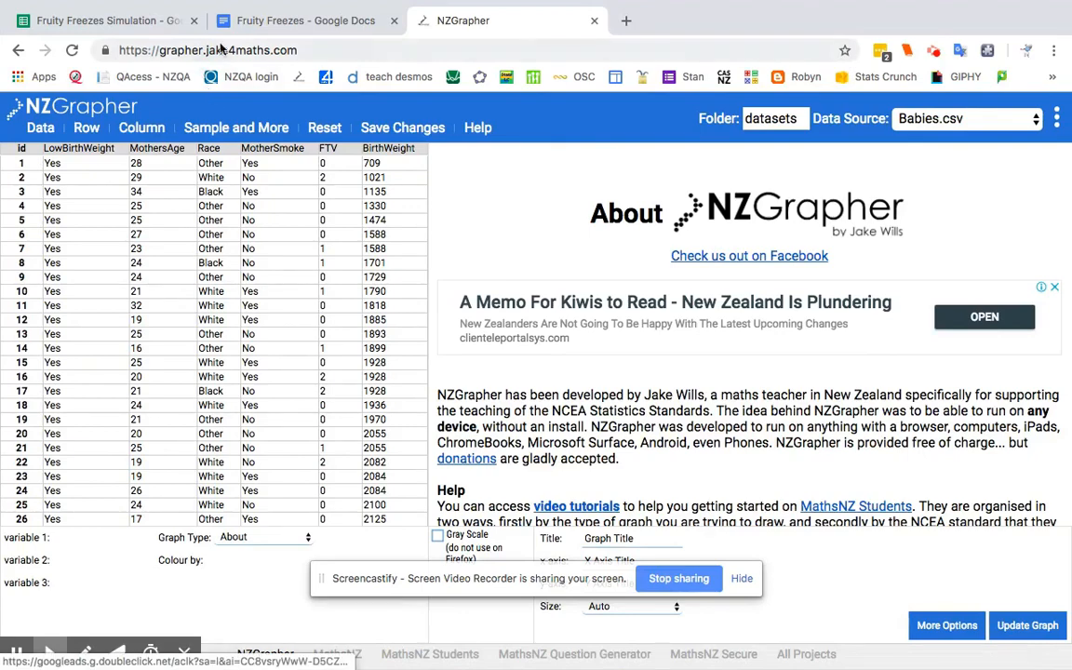
# Review the Plan section of the Fruity Freezes document, covering the random number allocation, the number of trials and the simulation description.
pyautogui.click(316, 21)
pyautogui.scroll(3, 280, 286)
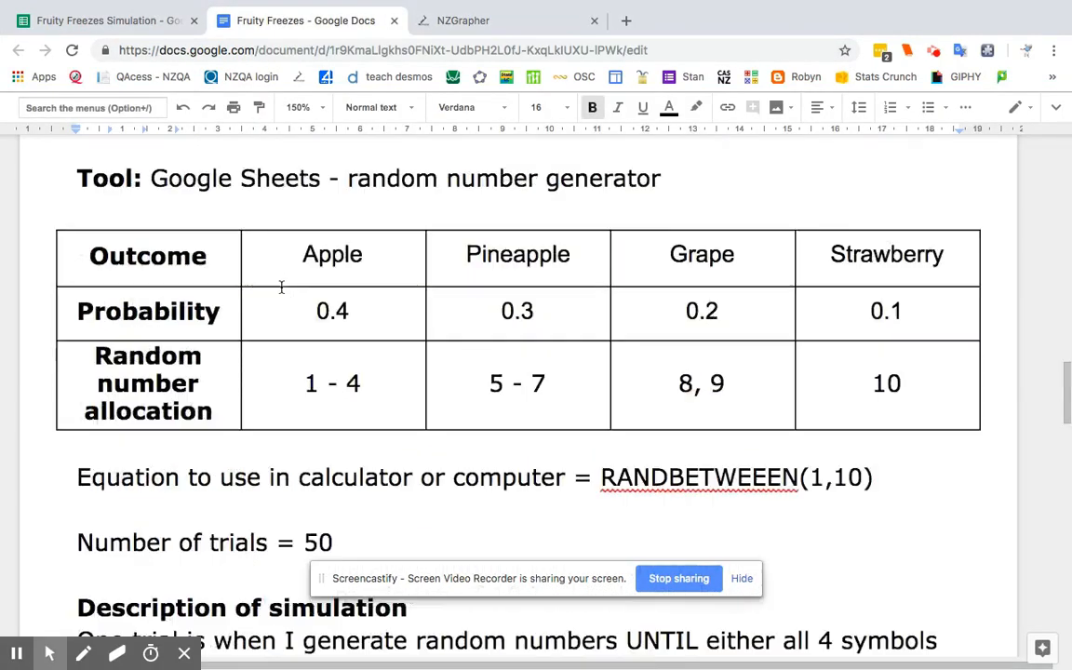
pyautogui.scroll(2, 280, 287)
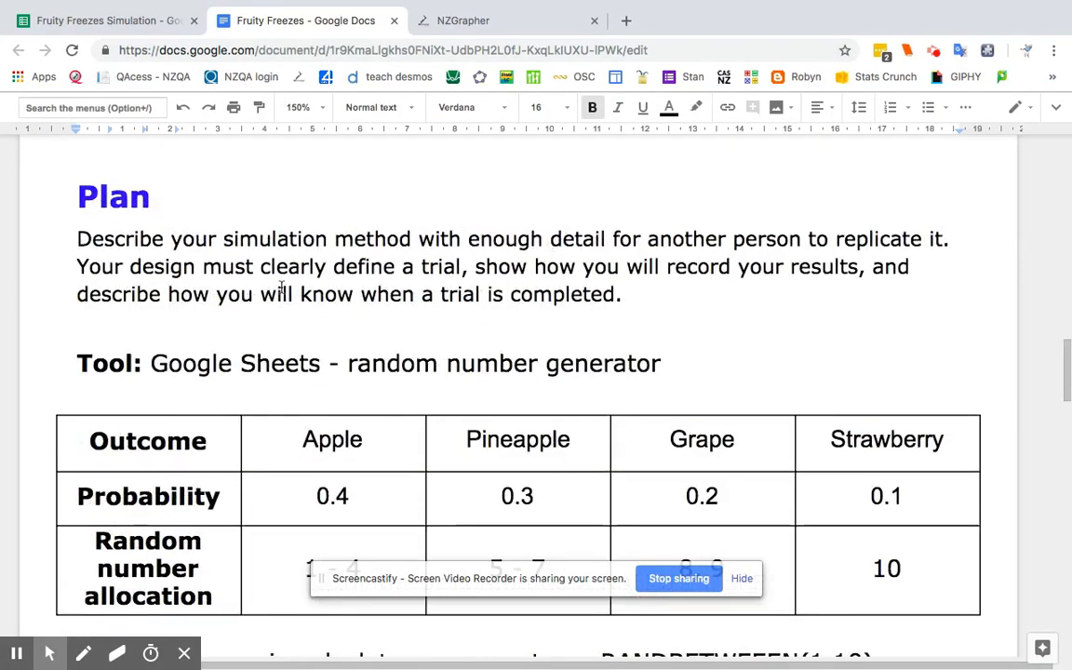
pyautogui.scroll(-2, 280, 287)
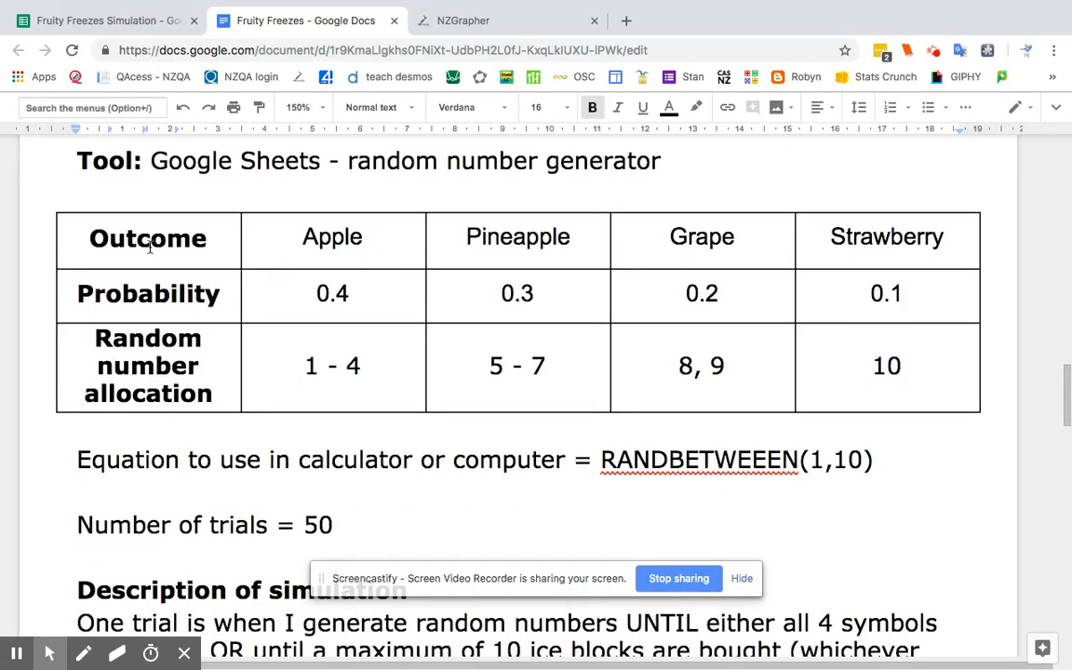
pyautogui.scroll(-3, 473, 267)
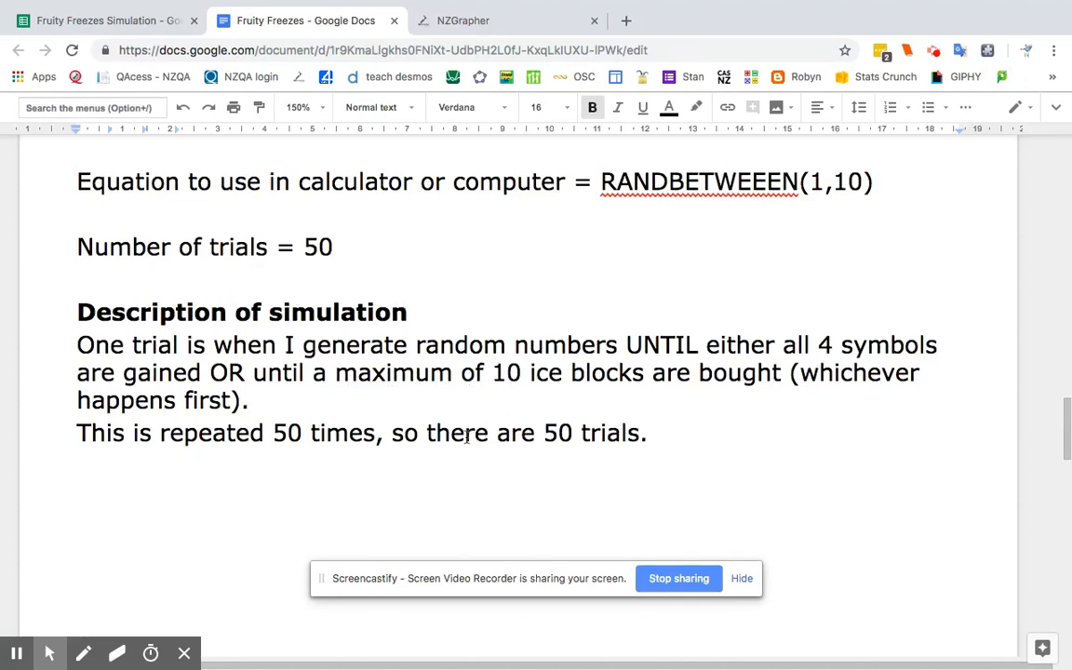
# In the Fruity Freezes Simulation spreadsheet, enter the heading Trial in A1 and the numbers 1 to 5 in A2:A6.
pyautogui.click(89, 26)
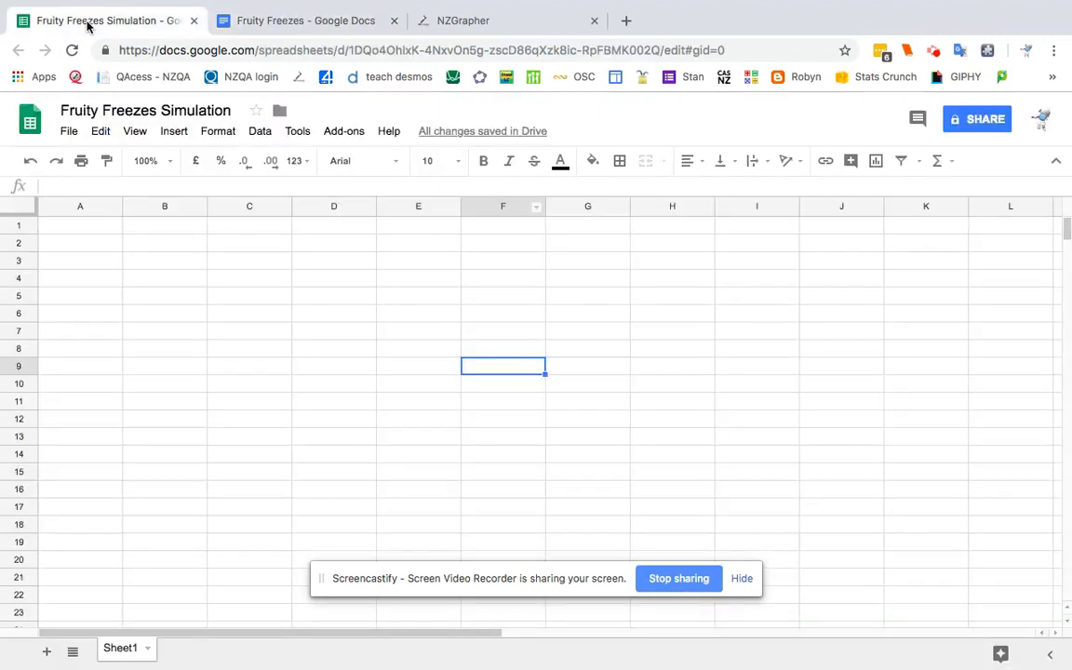
pyautogui.click(72, 229)
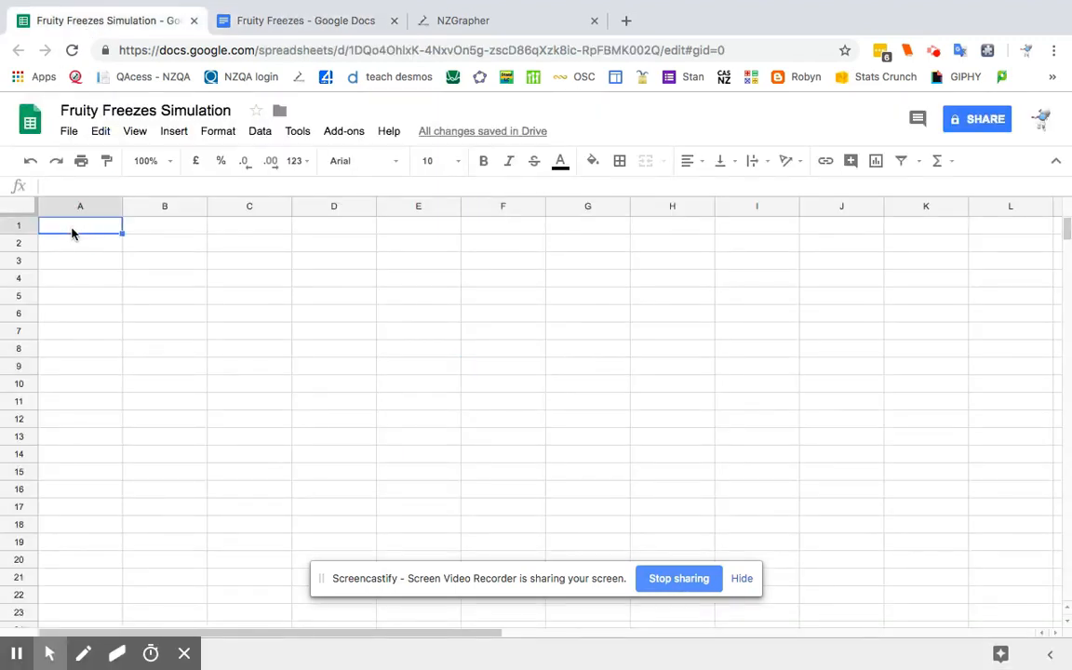
pyautogui.write('Trial')
pyautogui.press('Return')
pyautogui.write('1')
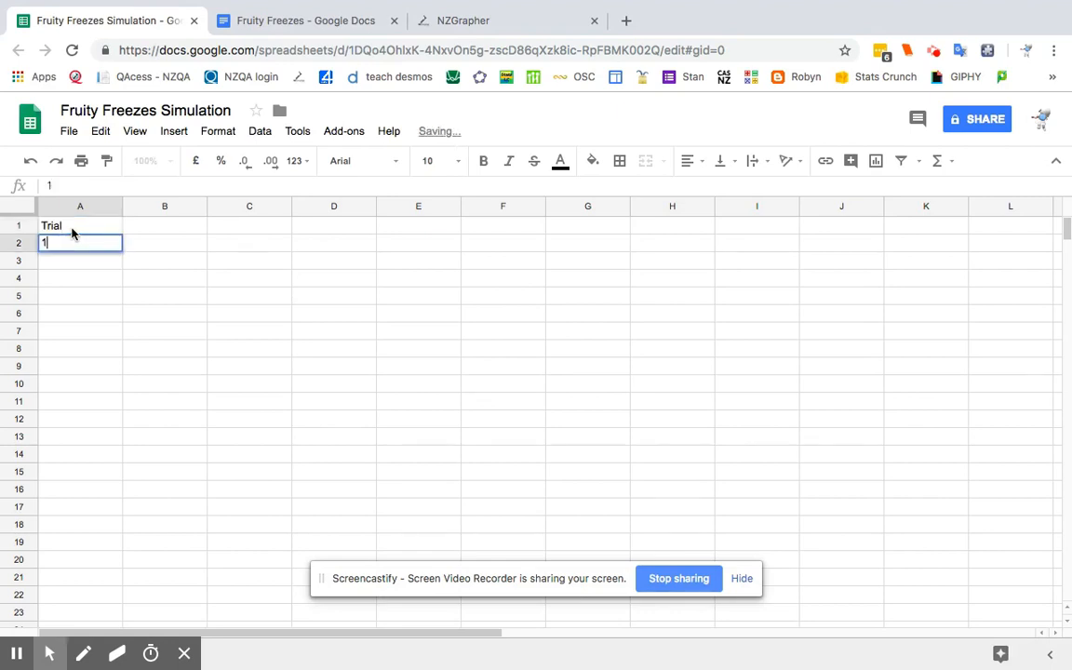
pyautogui.press('Return')
pyautogui.write('2')
pyautogui.press('Return')
pyautogui.write('3')
pyautogui.press('Return')
pyautogui.write('4 5')
pyautogui.press('Return')
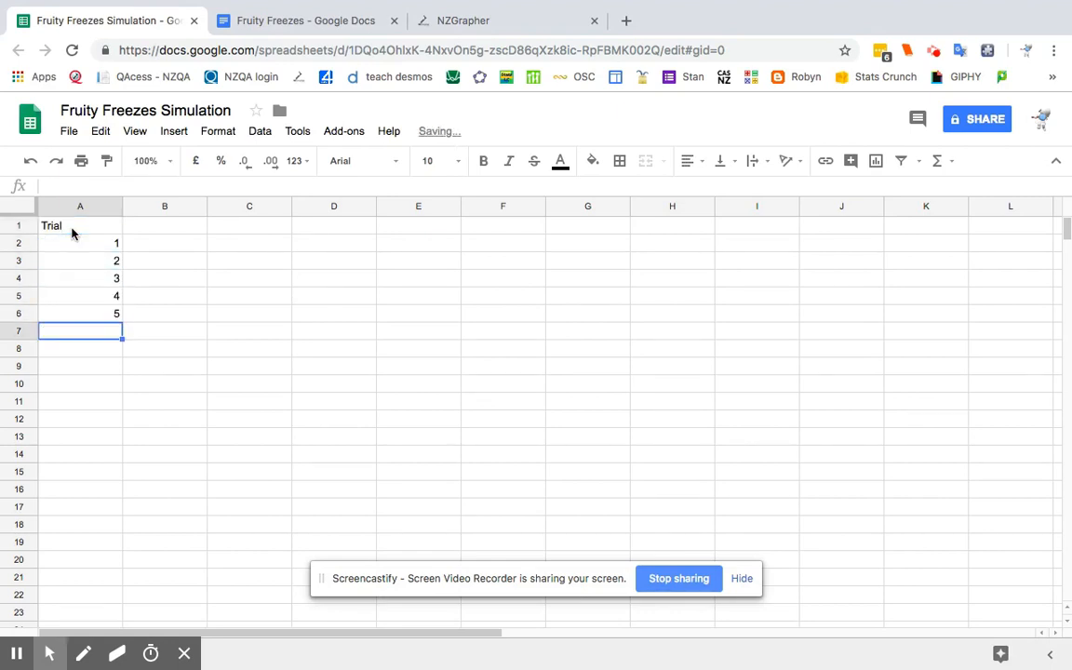
# Extend the trial number series down to 50 in A51 and fit column A's width to its contents.
pyautogui.moveTo(89, 245); pyautogui.dragTo(100, 314)
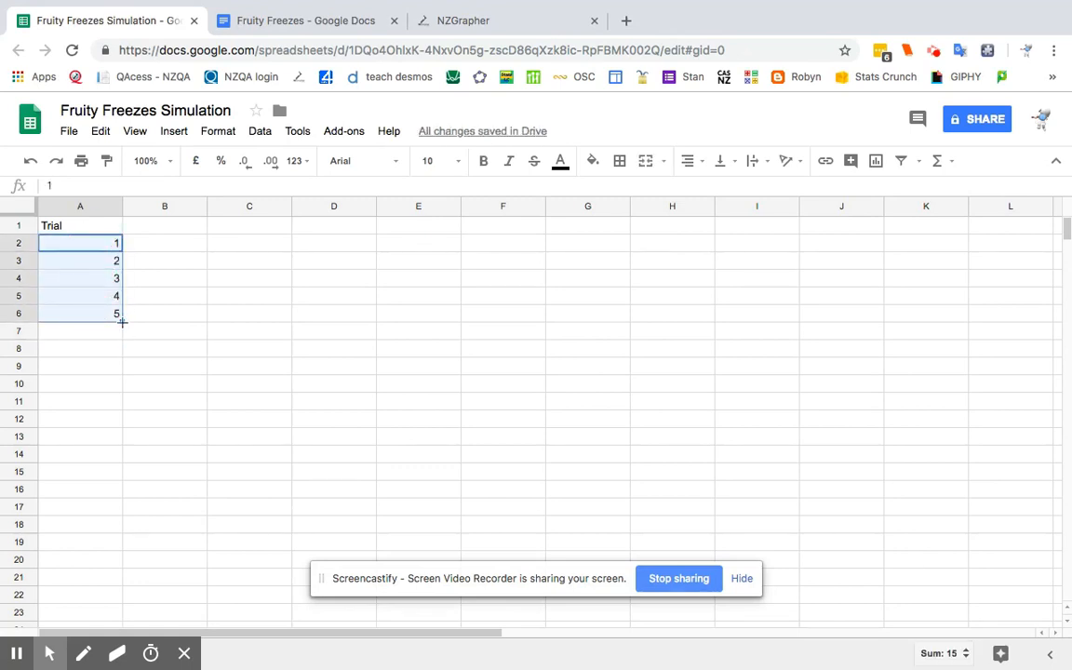
pyautogui.moveTo(122, 323); pyautogui.dragTo(122, 322)
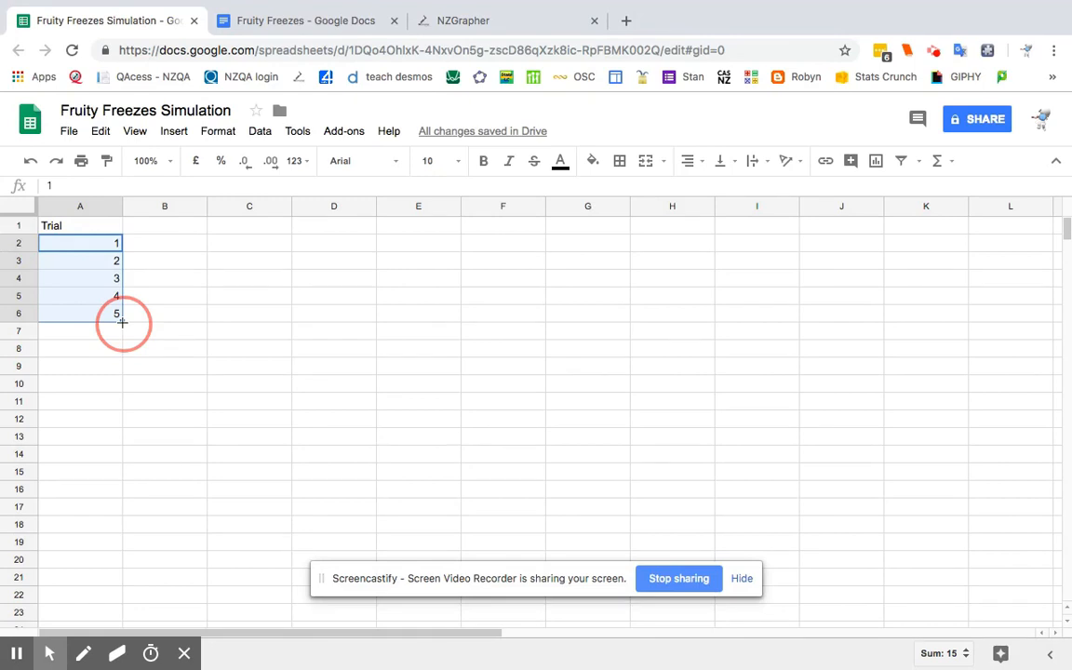
pyautogui.moveTo(122, 322); pyautogui.dragTo(95, 548)
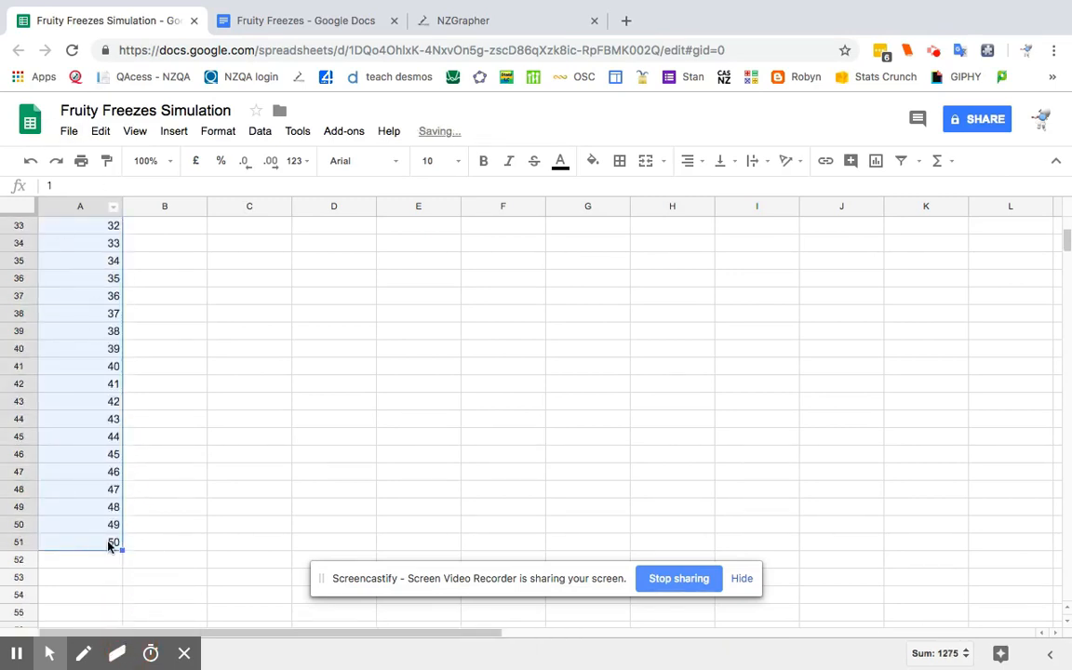
pyautogui.scroll(1, 108, 547)
pyautogui.scroll(10, 108, 547)
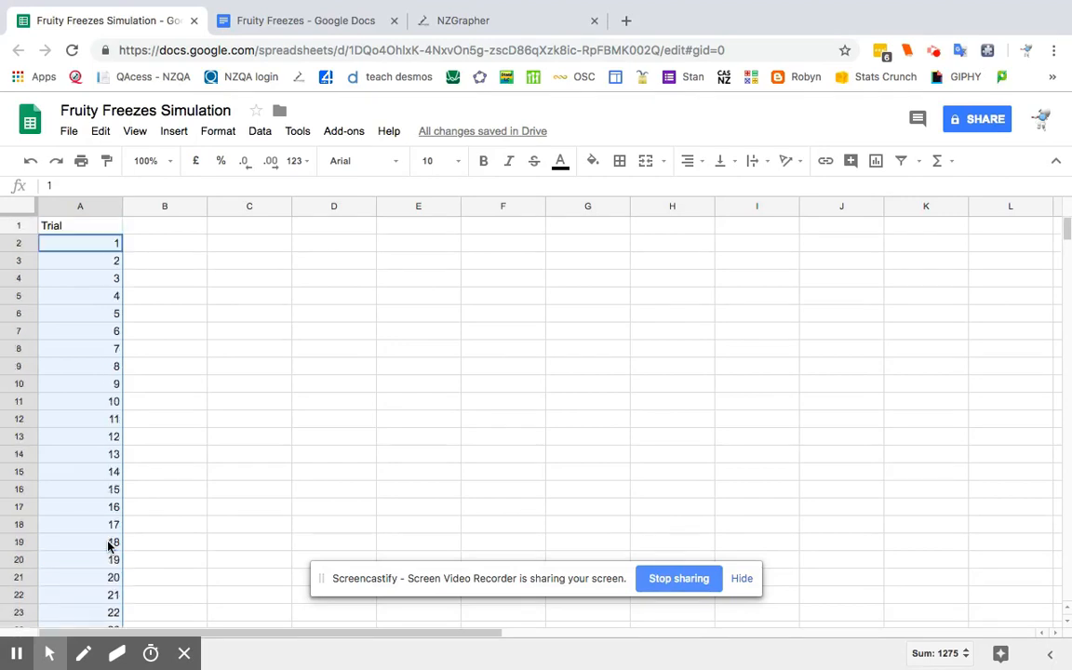
pyautogui.click(82, 206)
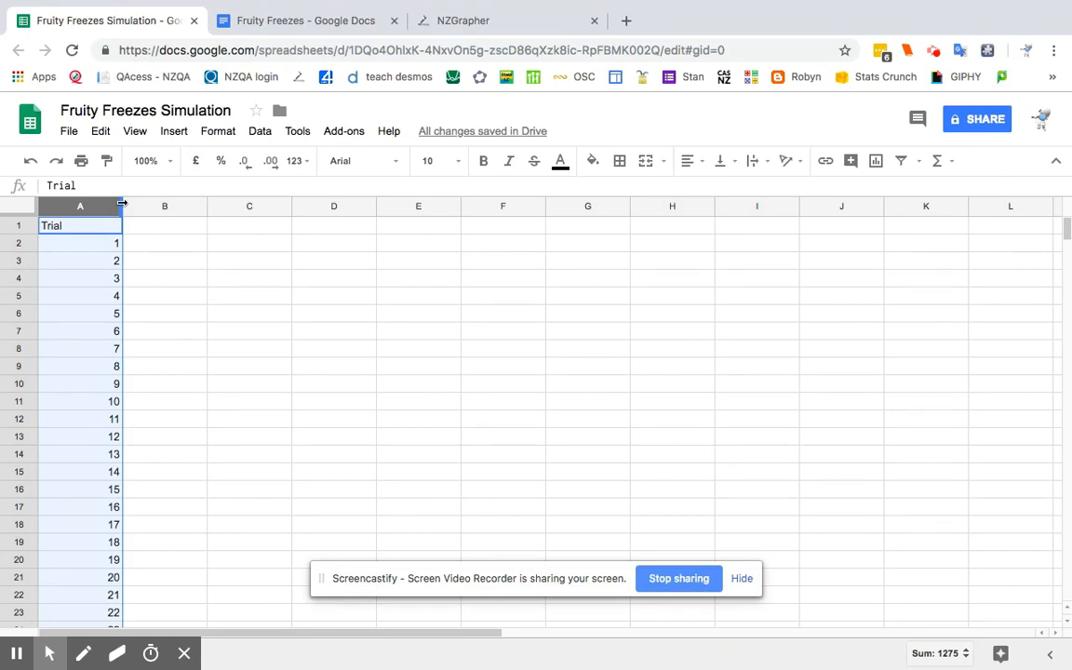
pyautogui.doubleClick(122, 203)
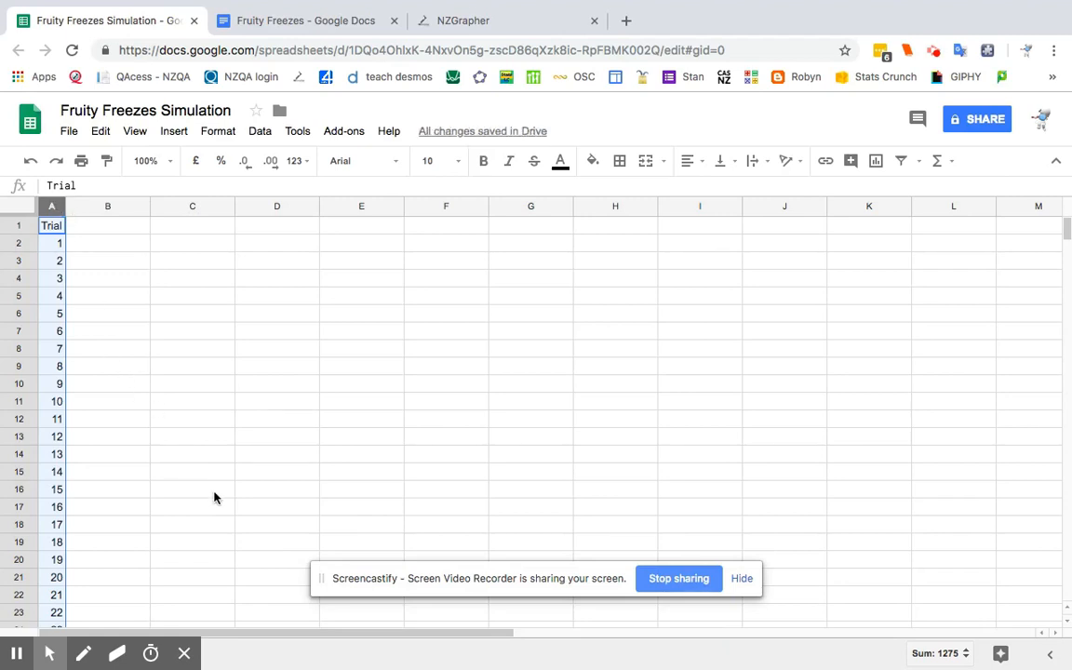
# Check the Fruity Freezes document's simulation description for the symbols required and the maximum ice blocks per trial.
pyautogui.click(110, 230)
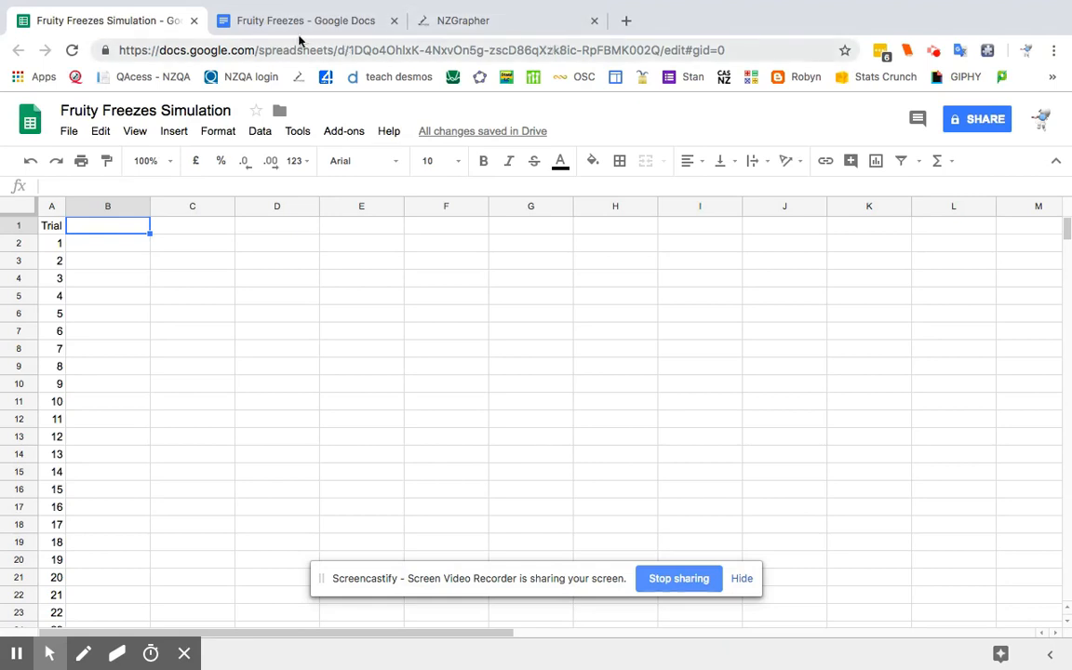
pyautogui.click(271, 20)
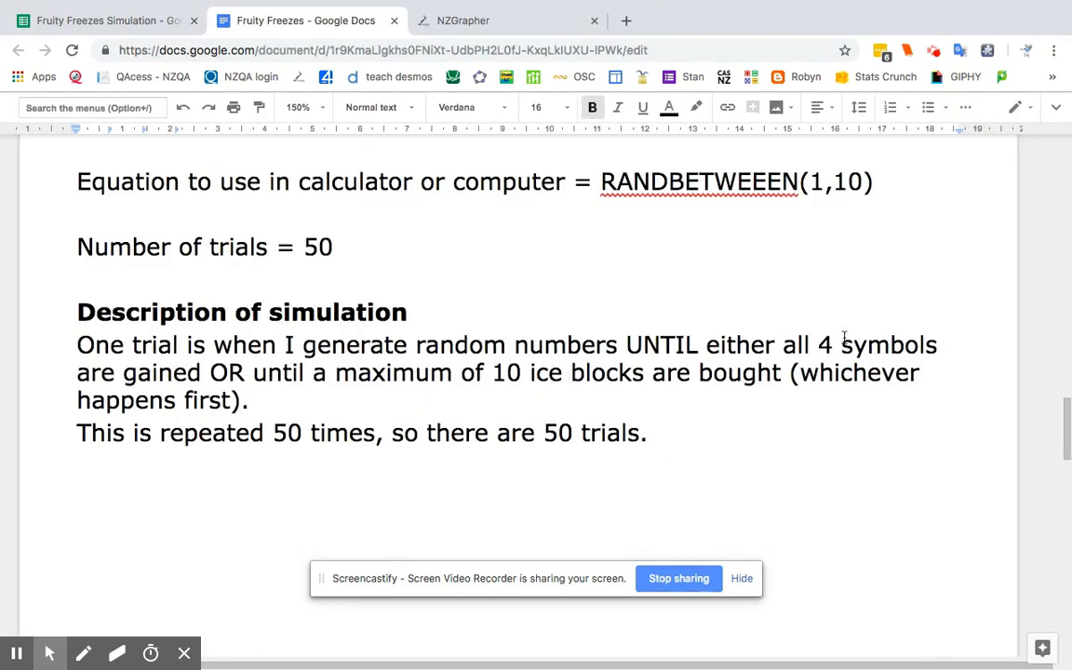
pyautogui.moveTo(842, 345); pyautogui.dragTo(773, 337)
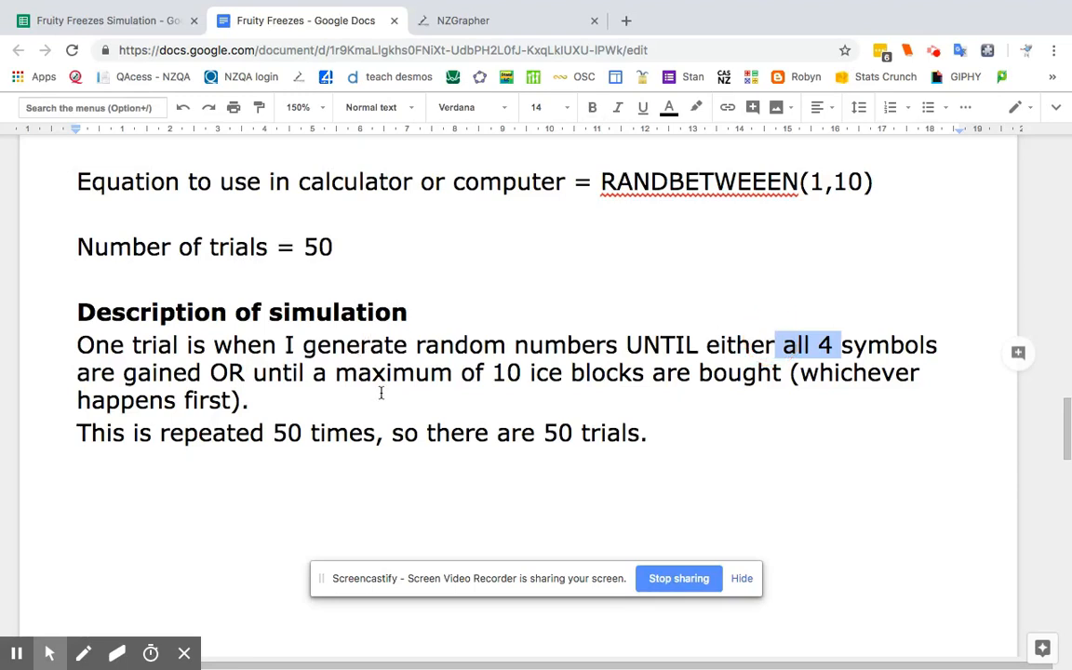
pyautogui.moveTo(473, 374); pyautogui.dragTo(549, 376)
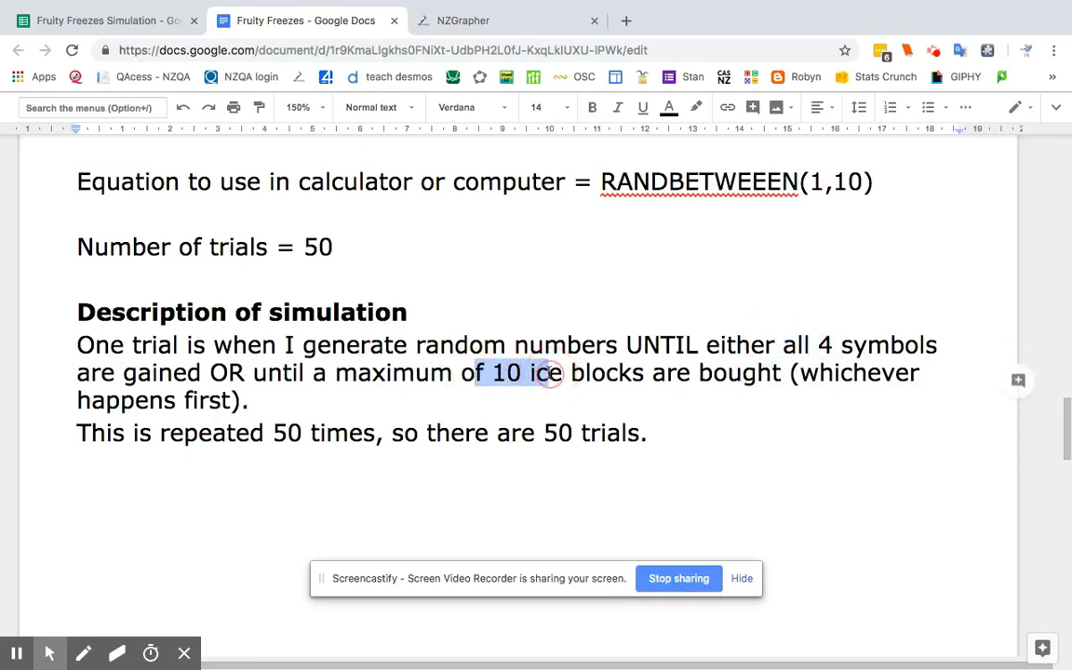
# Back in the Fruity Freezes Simulation spreadsheet, enter the headings Ice1, Ice2, Ice3, Ice4 and Ice5 in B1:F1.
pyautogui.click(96, 23)
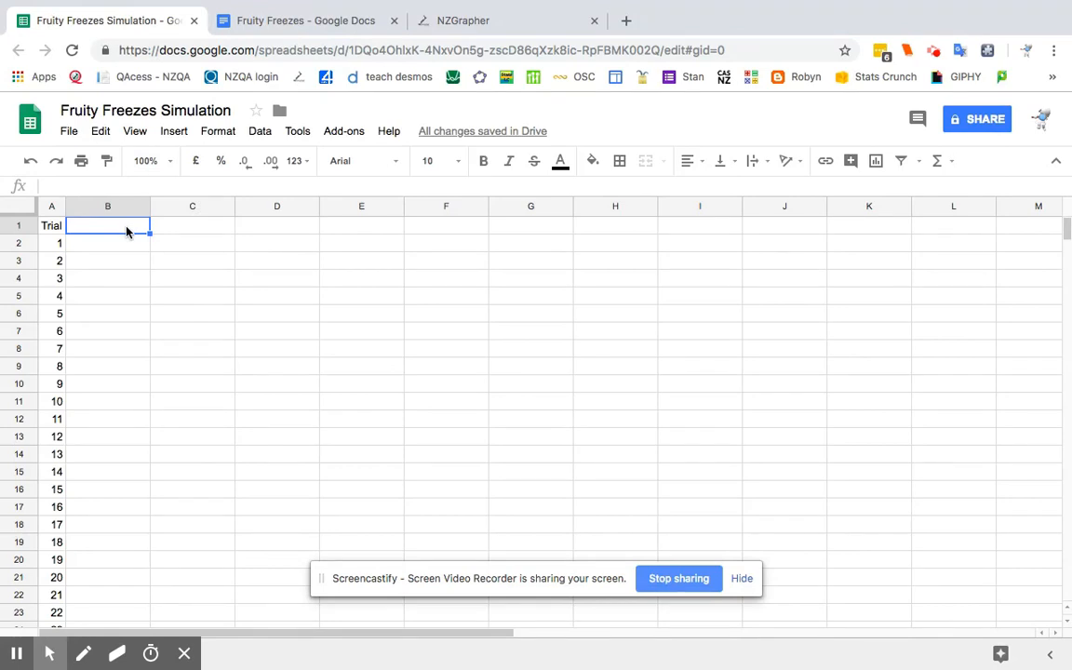
pyautogui.write('Ice1')
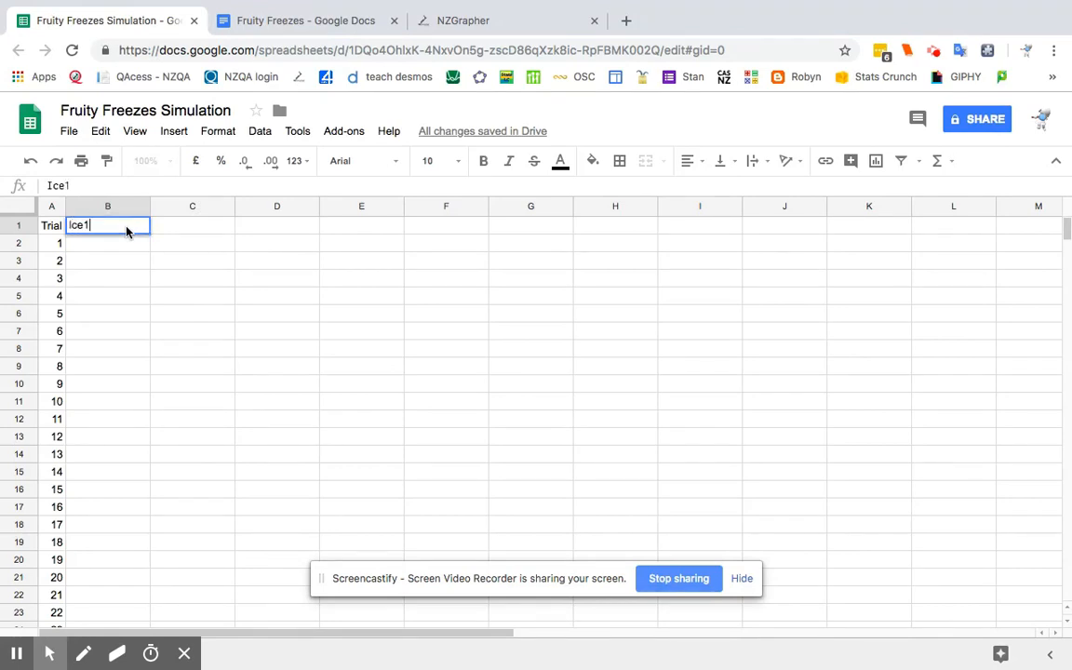
pyautogui.press('Tab')
pyautogui.write('Ice2')
pyautogui.press('Tab')
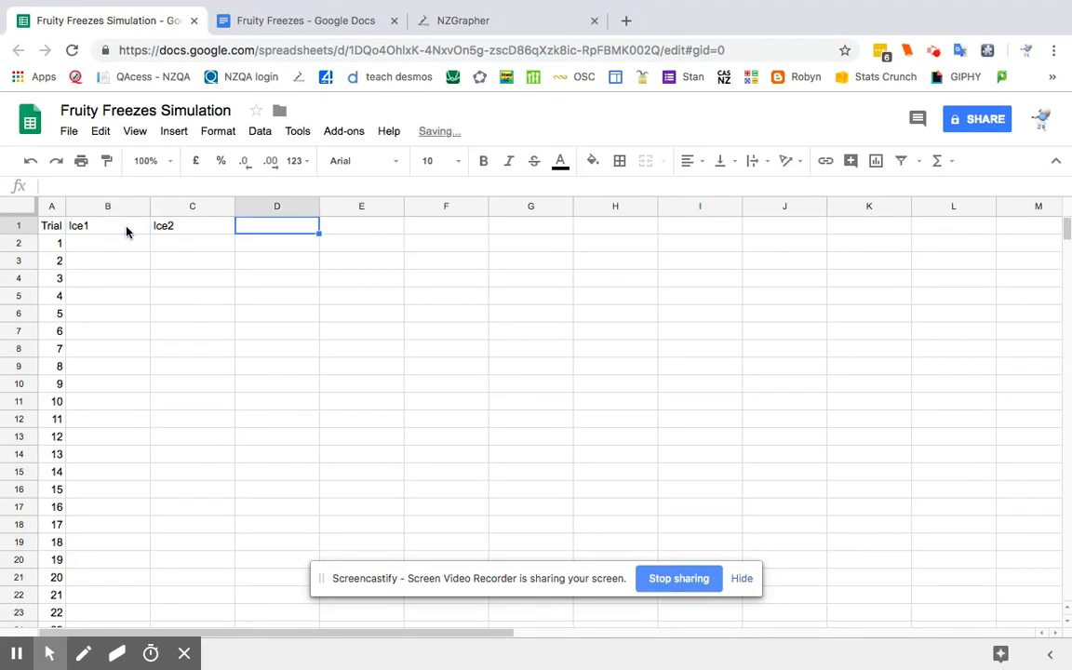
pyautogui.write('Ice3')
pyautogui.press('Tab')
pyautogui.write('I')
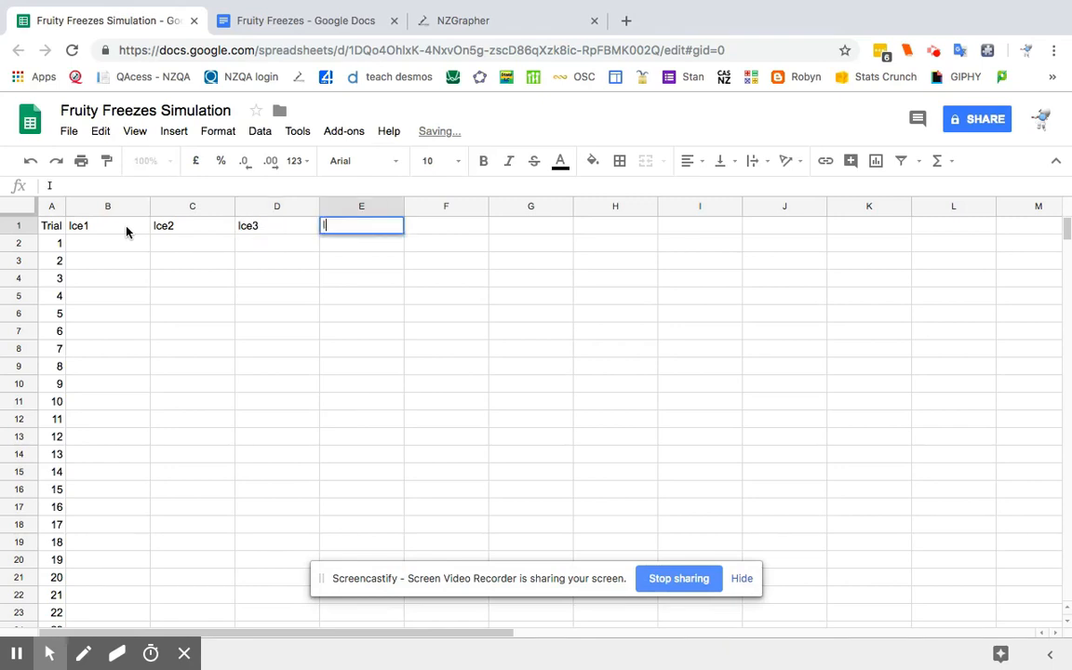
pyautogui.write('ce4')
pyautogui.press('Tab')
pyautogui.write('Ice')
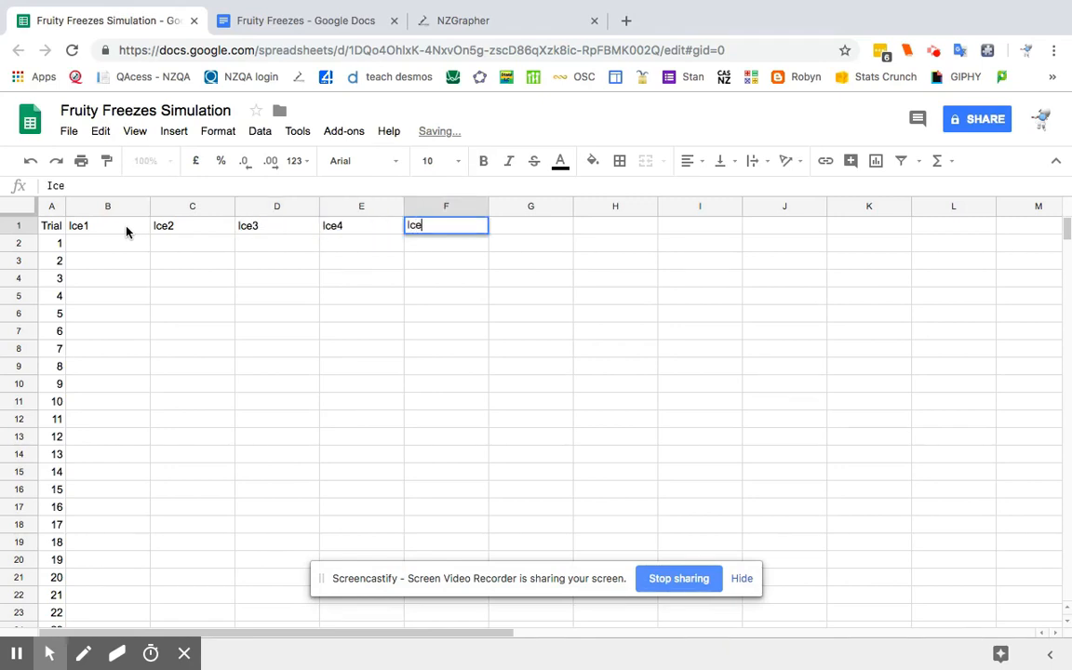
pyautogui.write('5')
pyautogui.click(135, 298)
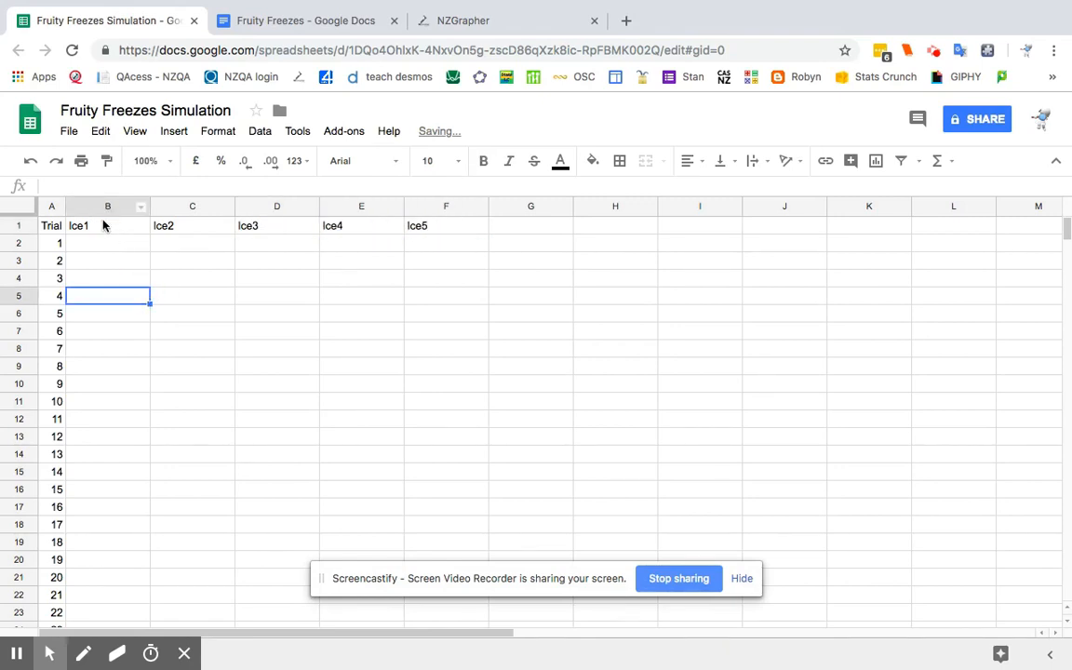
# Extend the ice block headings through Ice10 in K1 and fit the widths of columns B to K to their contents.
pyautogui.moveTo(104, 225); pyautogui.dragTo(459, 237)
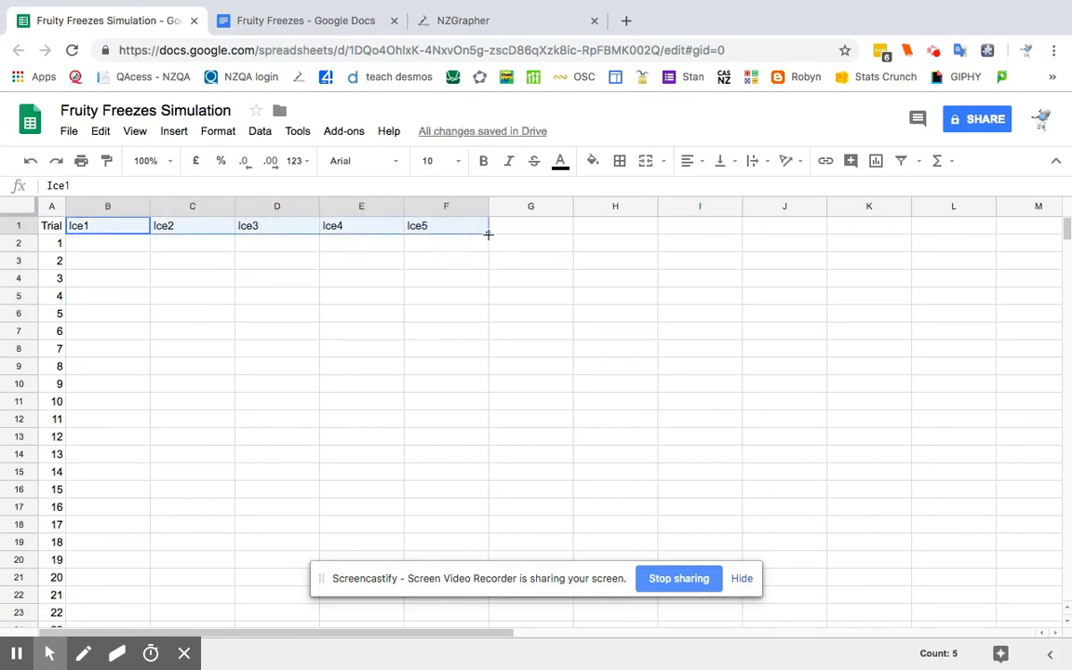
pyautogui.click(488, 233)
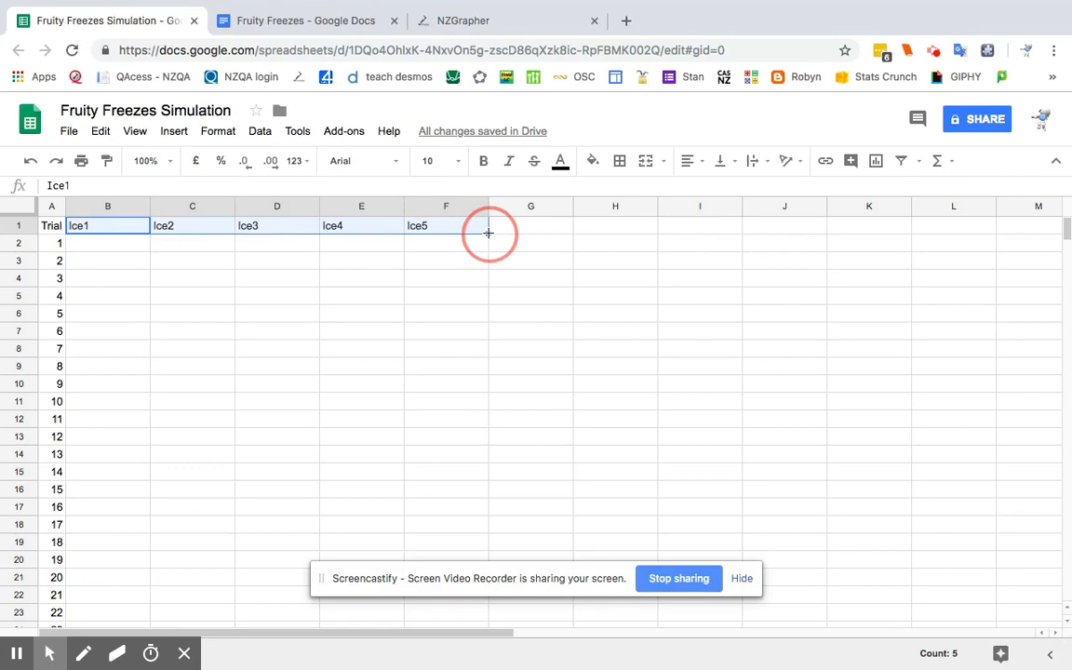
pyautogui.moveTo(487, 233); pyautogui.dragTo(874, 229)
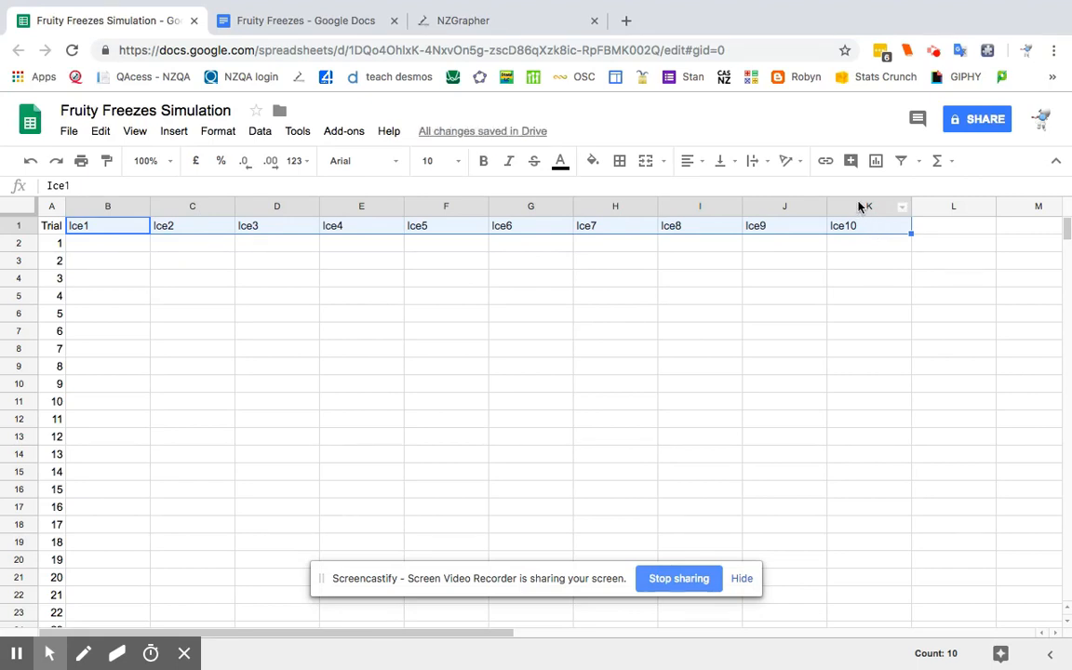
pyautogui.moveTo(862, 202); pyautogui.dragTo(117, 211)
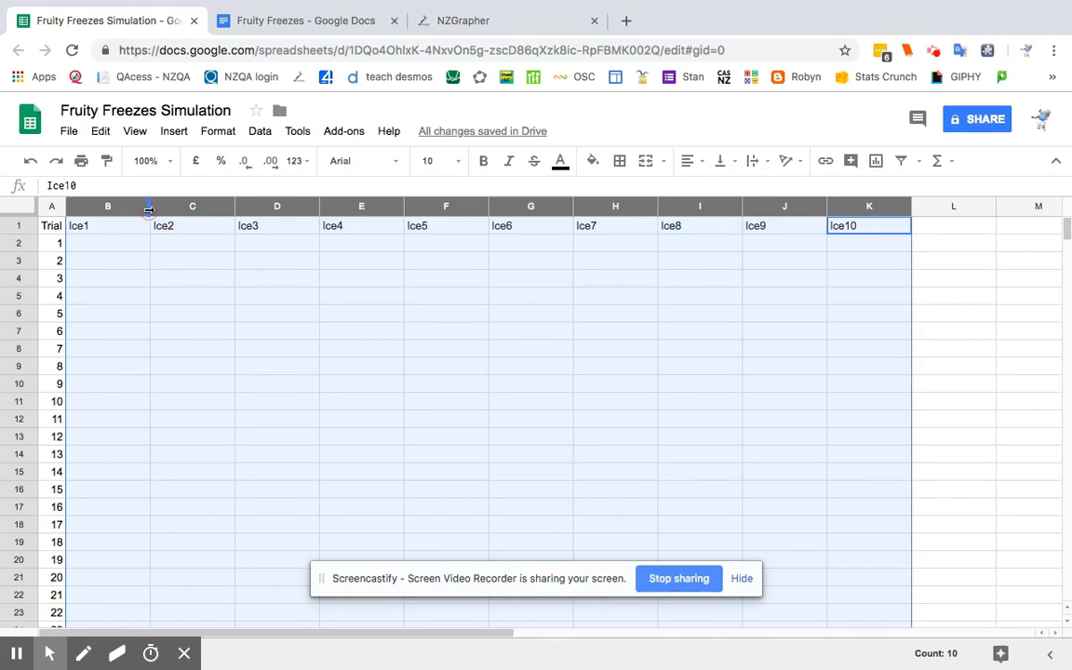
pyautogui.doubleClick(149, 209)
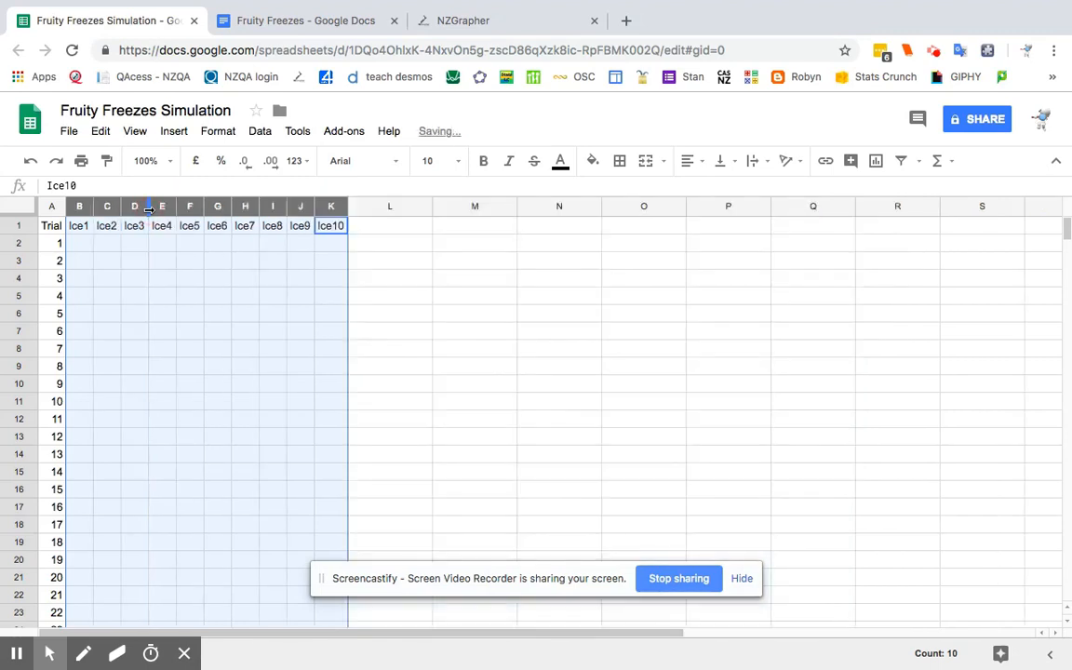
# Add the headings Total in L1 and Win in M1, and fit both columns' widths to their contents.
pyautogui.click(365, 230)
pyautogui.write('Total')
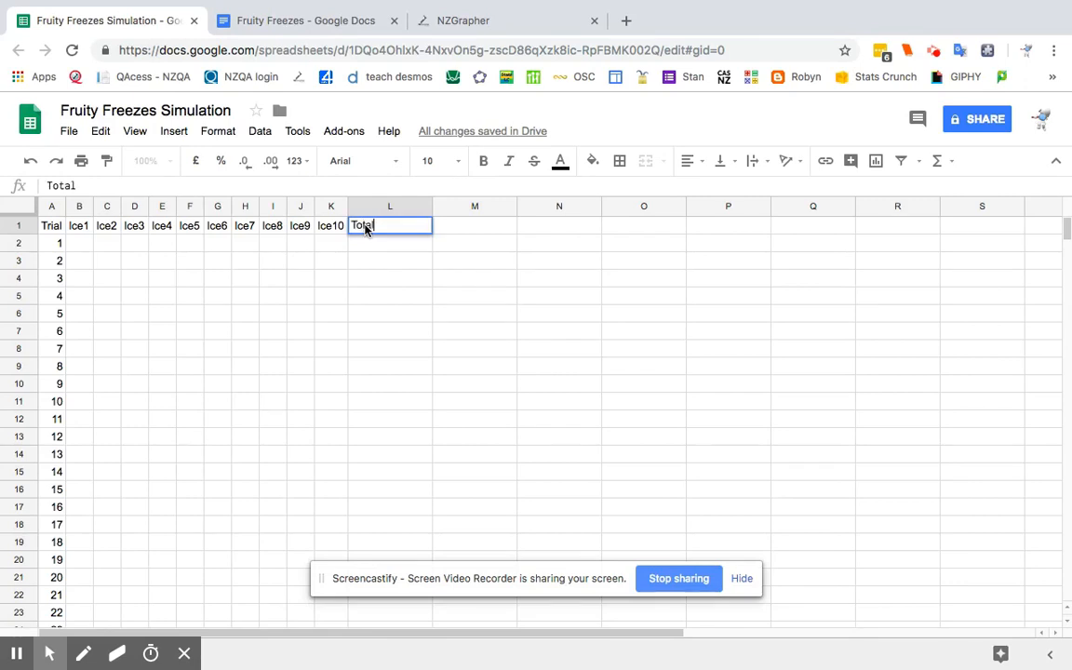
pyautogui.press('Tab')
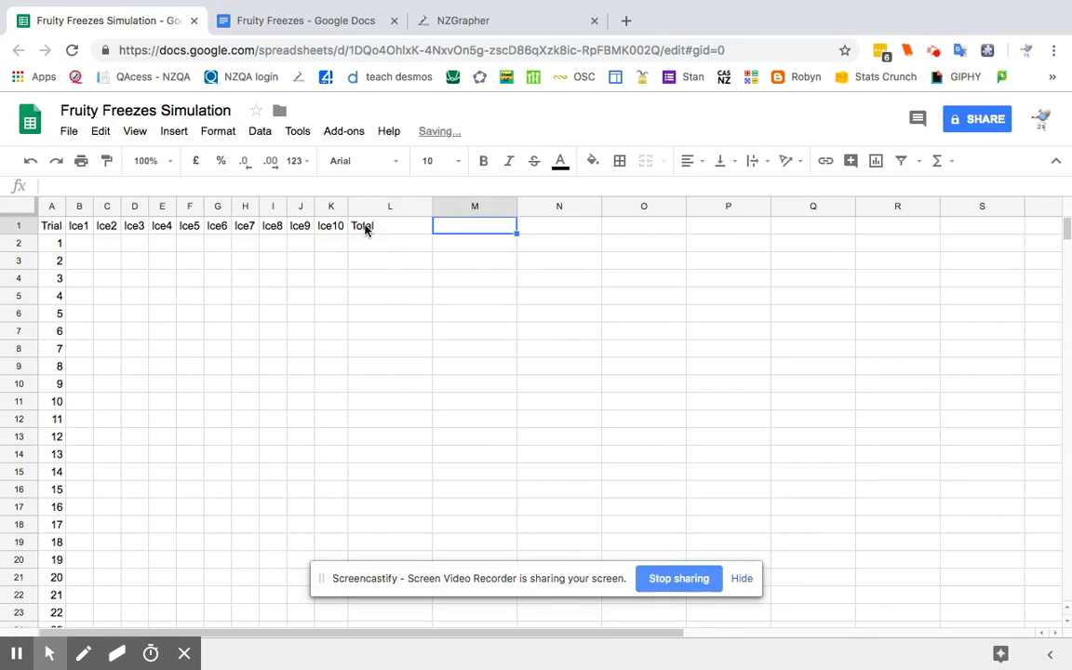
pyautogui.write('Win')
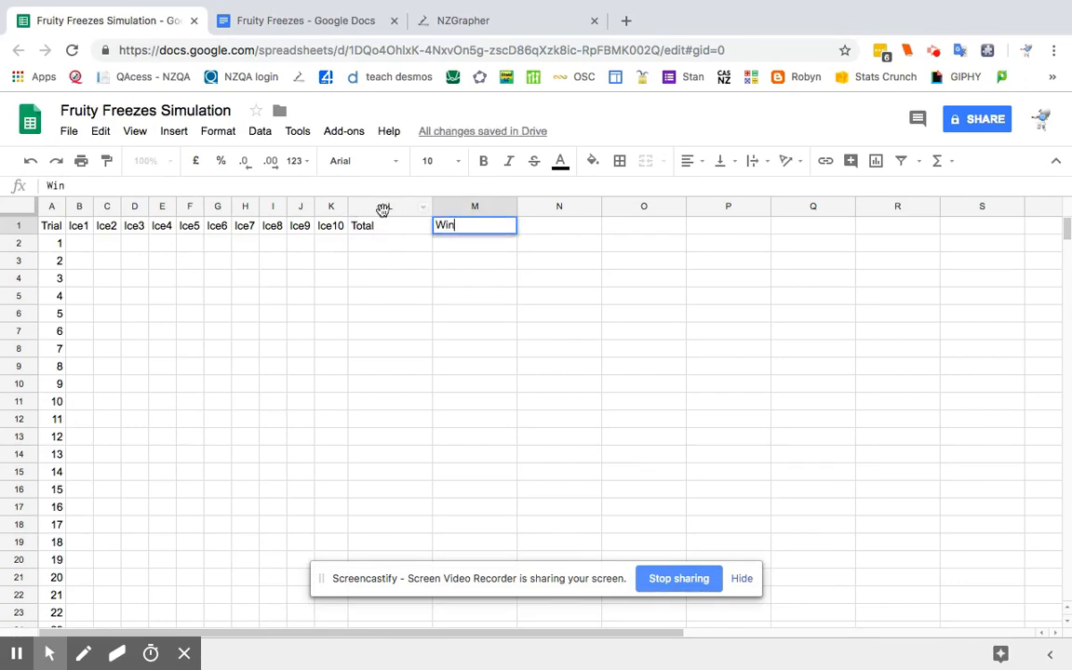
pyautogui.moveTo(388, 207); pyautogui.dragTo(455, 213)
pyautogui.doubleClick(431, 211)
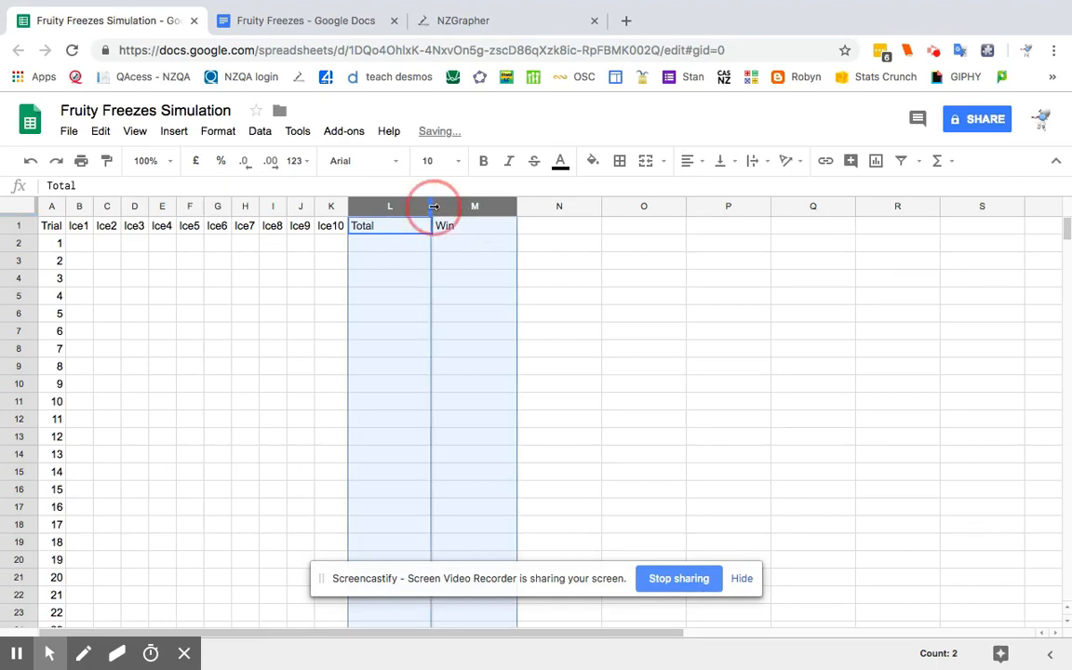
# Enter the formula =randbetween(1,10) in B2 for the first trial's Ice1 value.
pyautogui.click(84, 244)
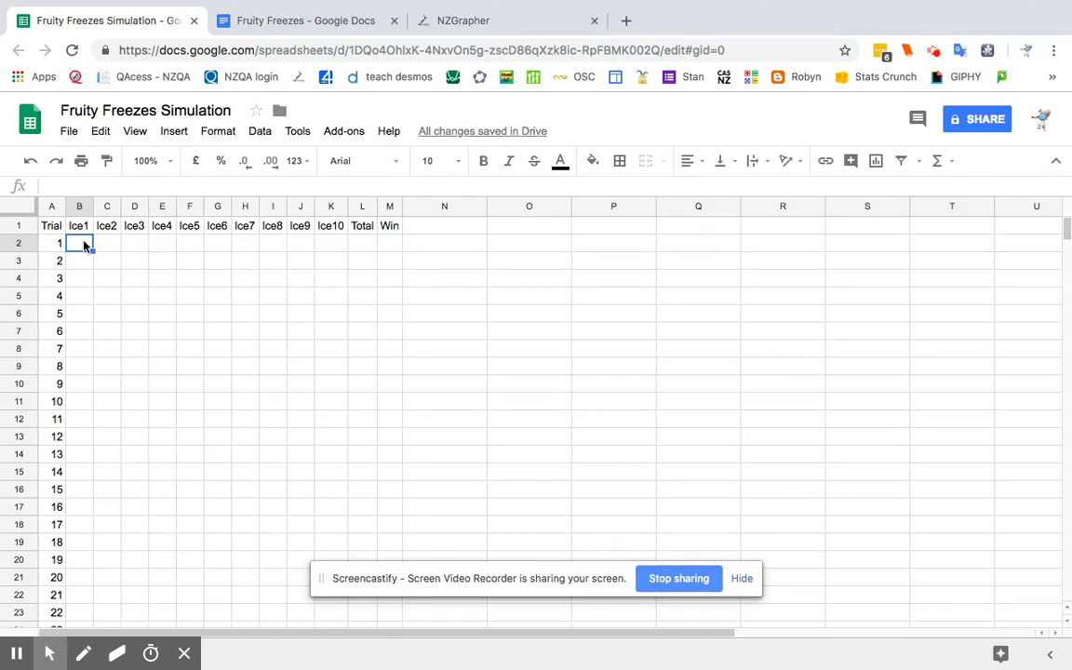
pyautogui.write('=')
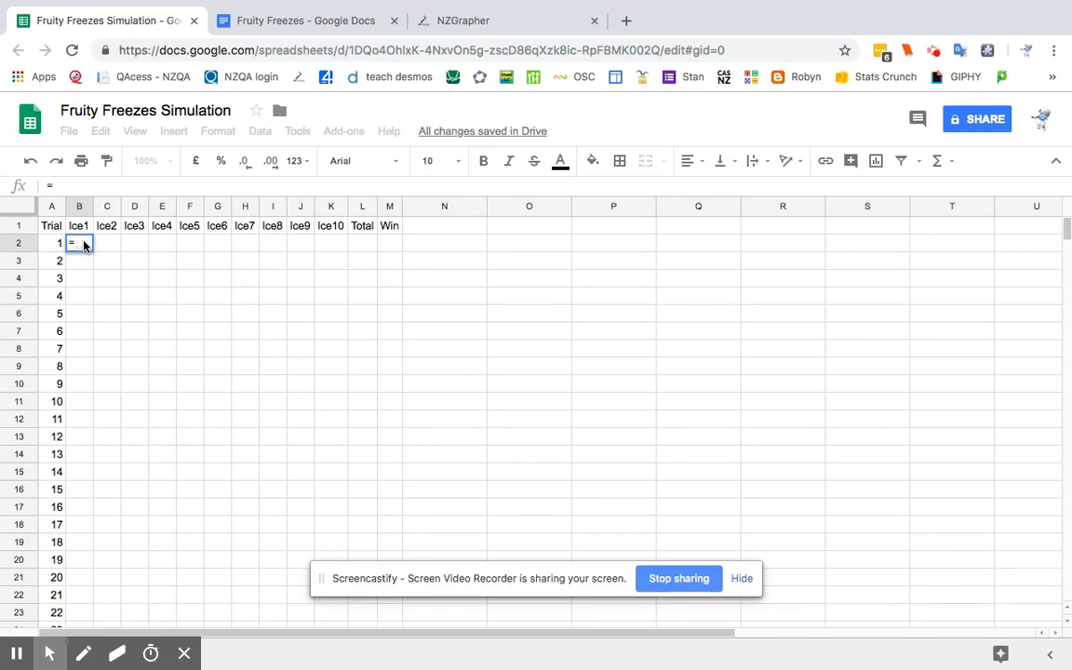
pyautogui.write('randbetwe')
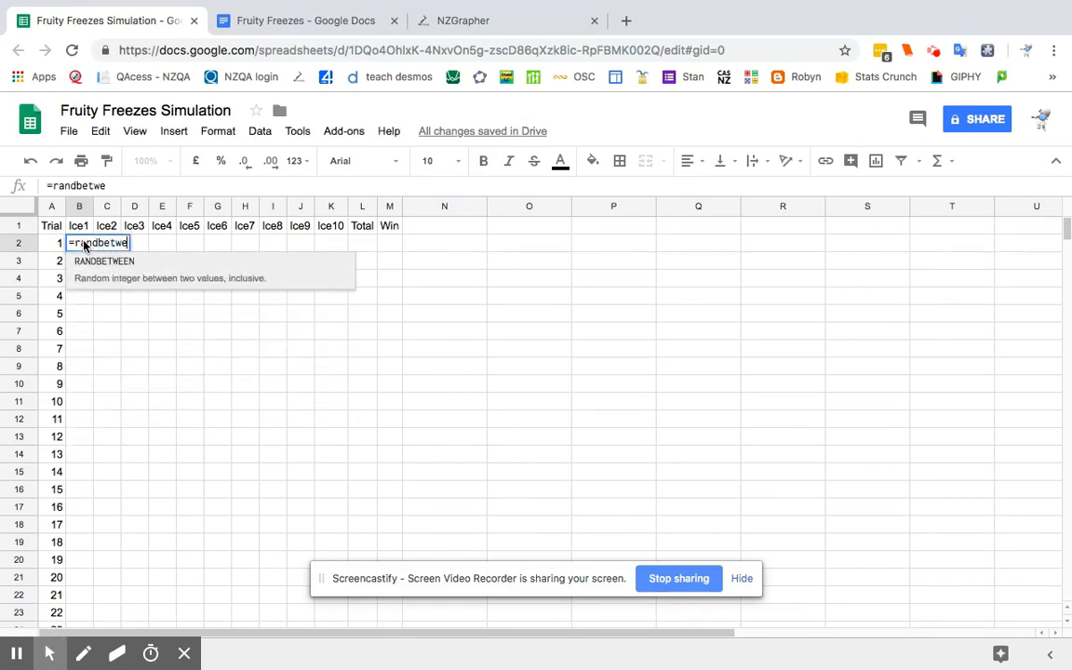
pyautogui.write('en(1,10)')
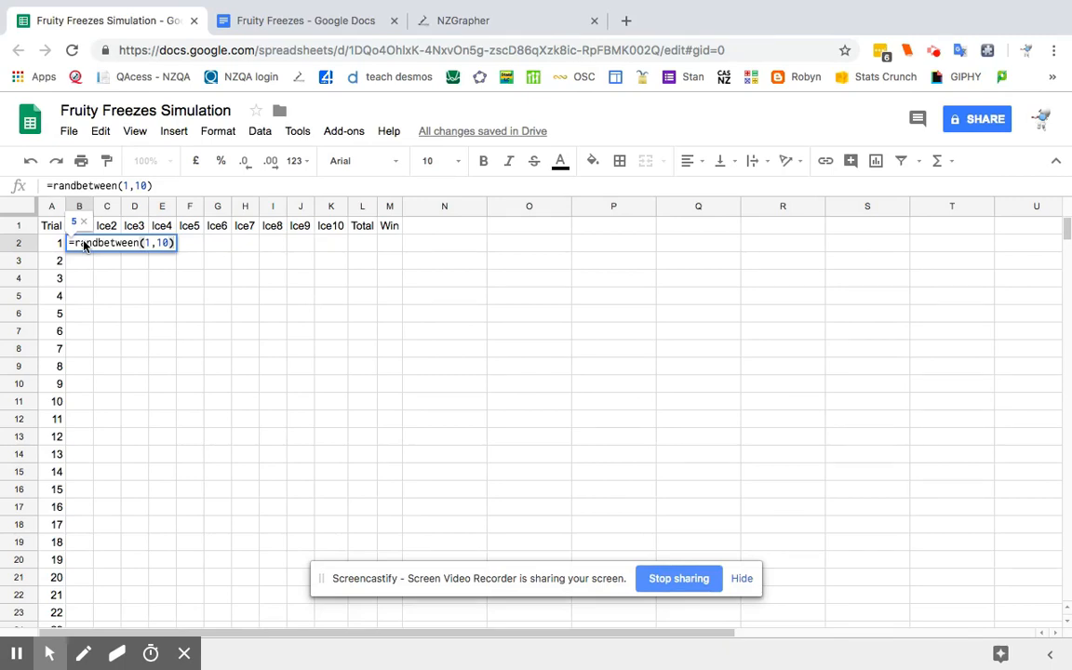
pyautogui.press('Return')
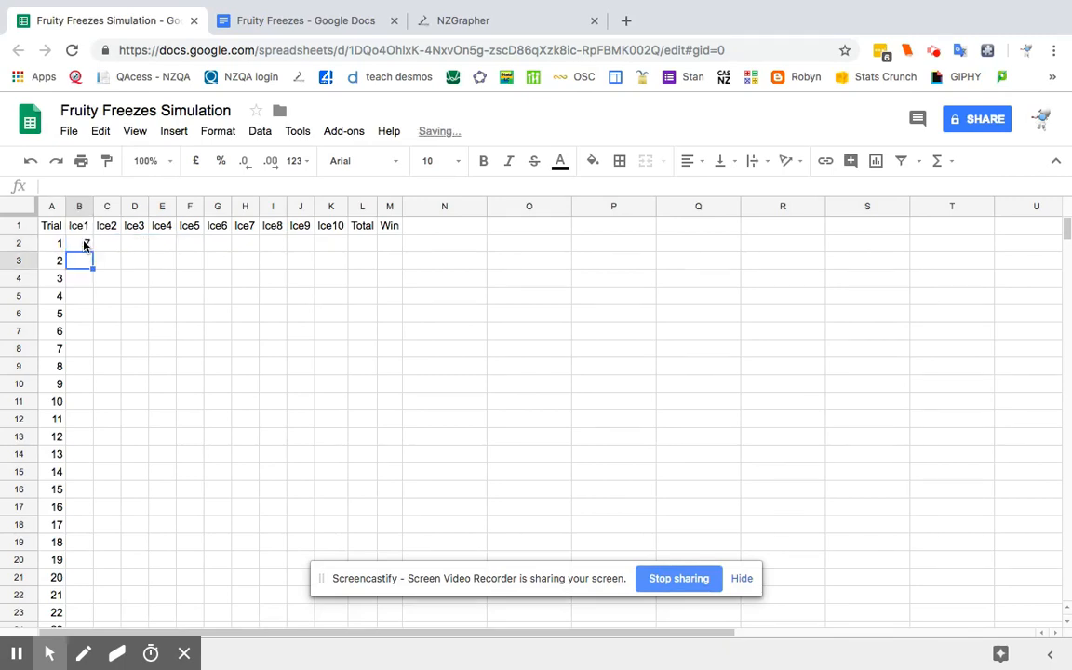
# Fill the random number formula from B2 across to K2 and down to row 51, covering all 50 trials.
pyautogui.click(87, 248)
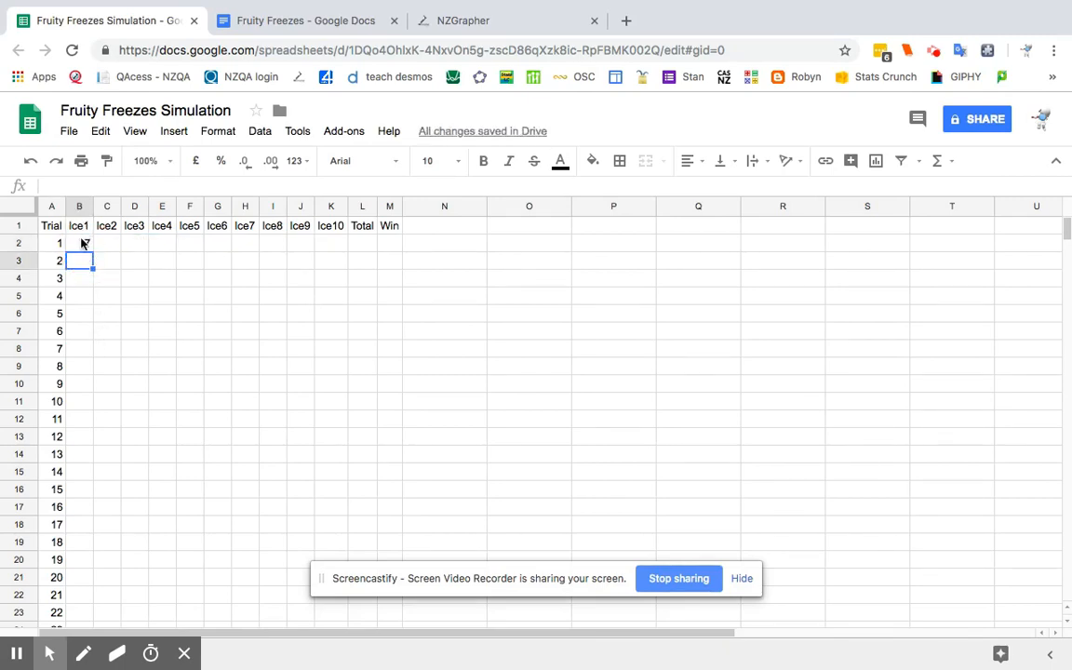
pyautogui.click(83, 243)
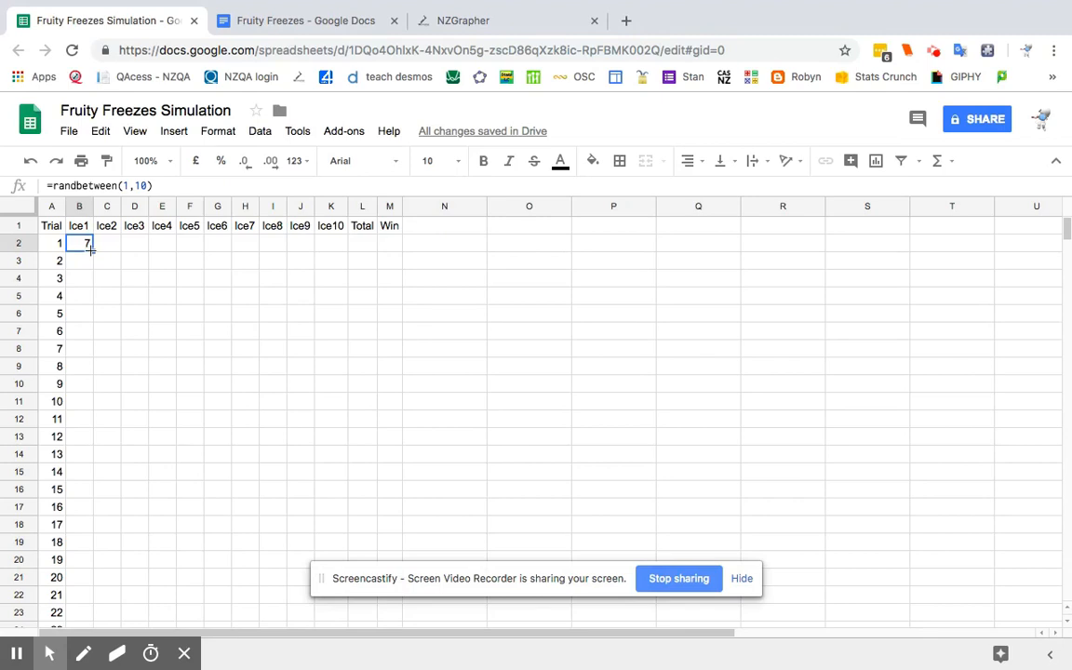
pyautogui.click(91, 249)
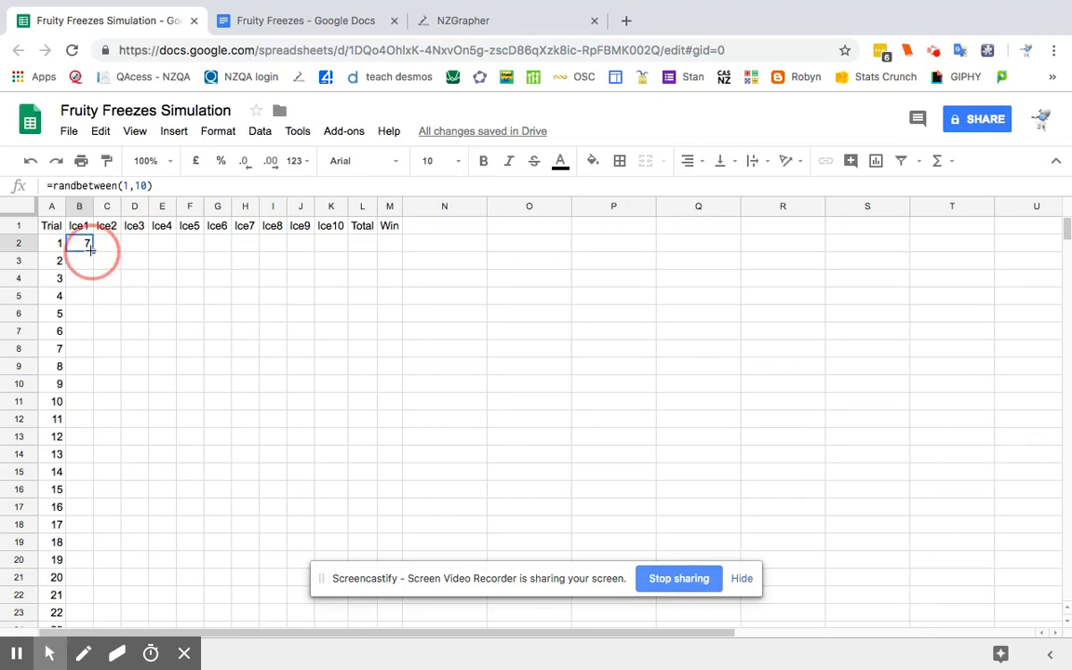
pyautogui.moveTo(92, 250); pyautogui.dragTo(343, 253)
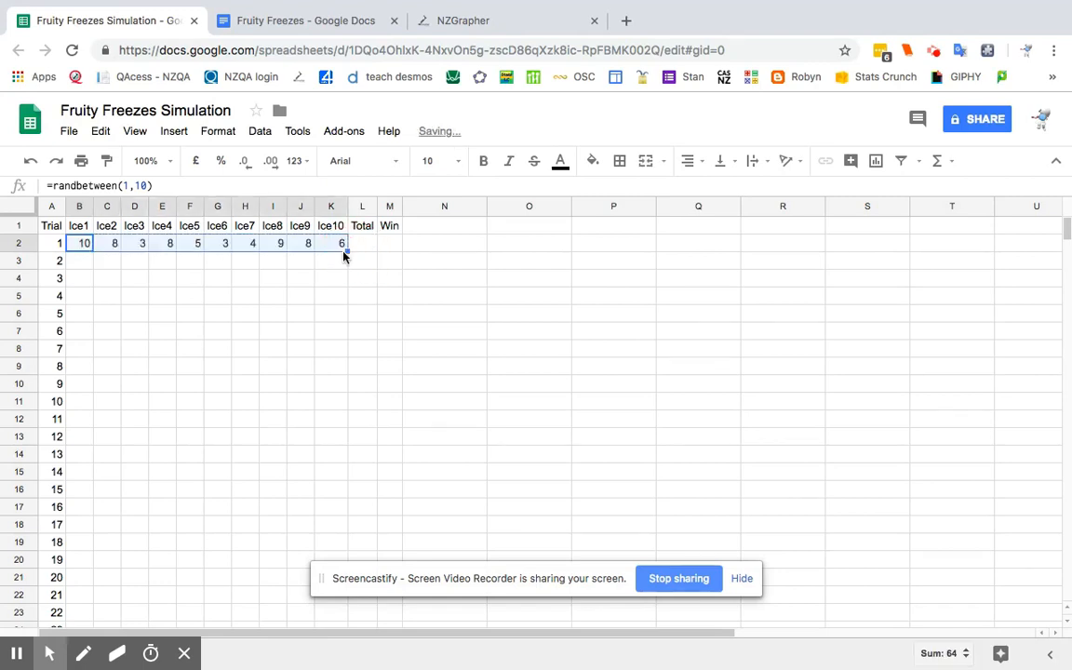
pyautogui.click(344, 250)
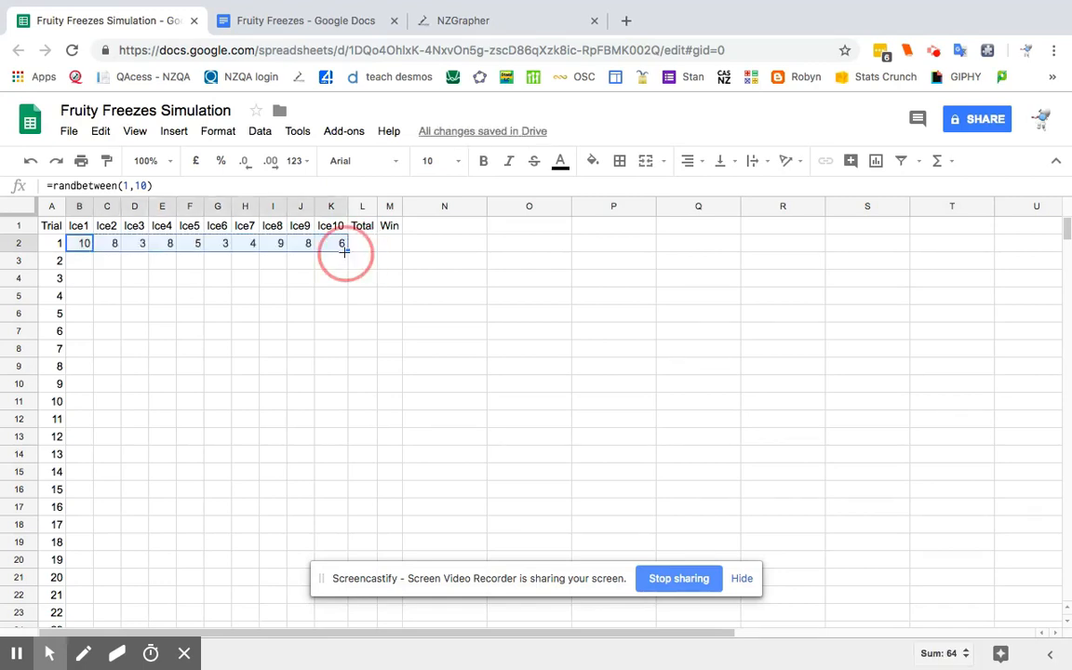
pyautogui.moveTo(344, 250); pyautogui.dragTo(339, 490)
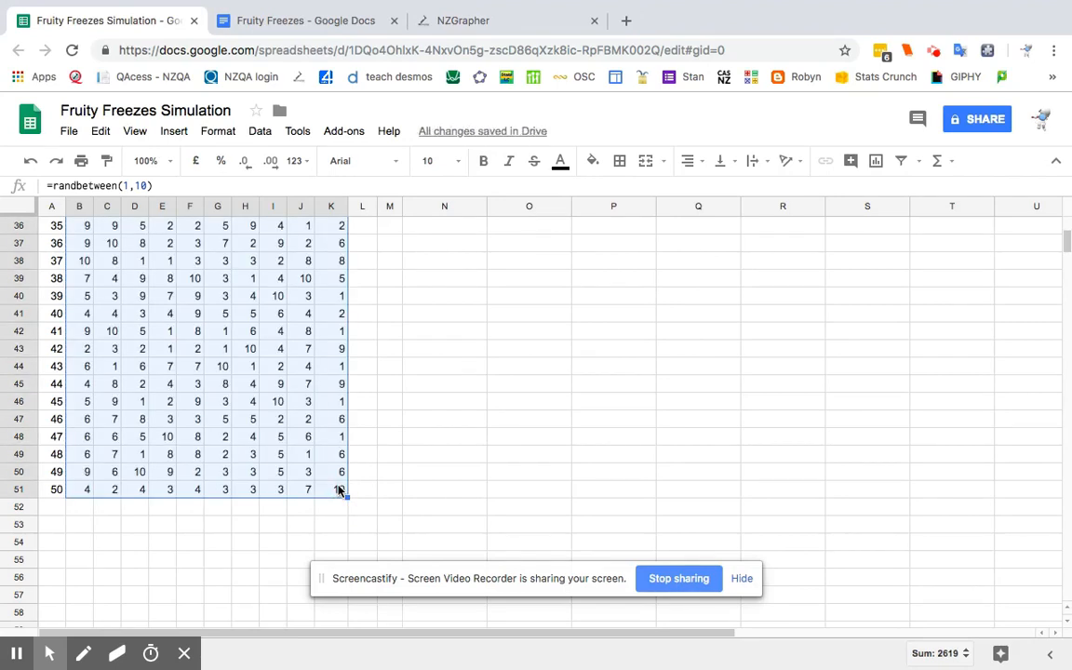
# Copy B2:K51 and paste it over itself as values only, and check a few cells for fixed numbers.
pyautogui.scroll(10, 249, 339)
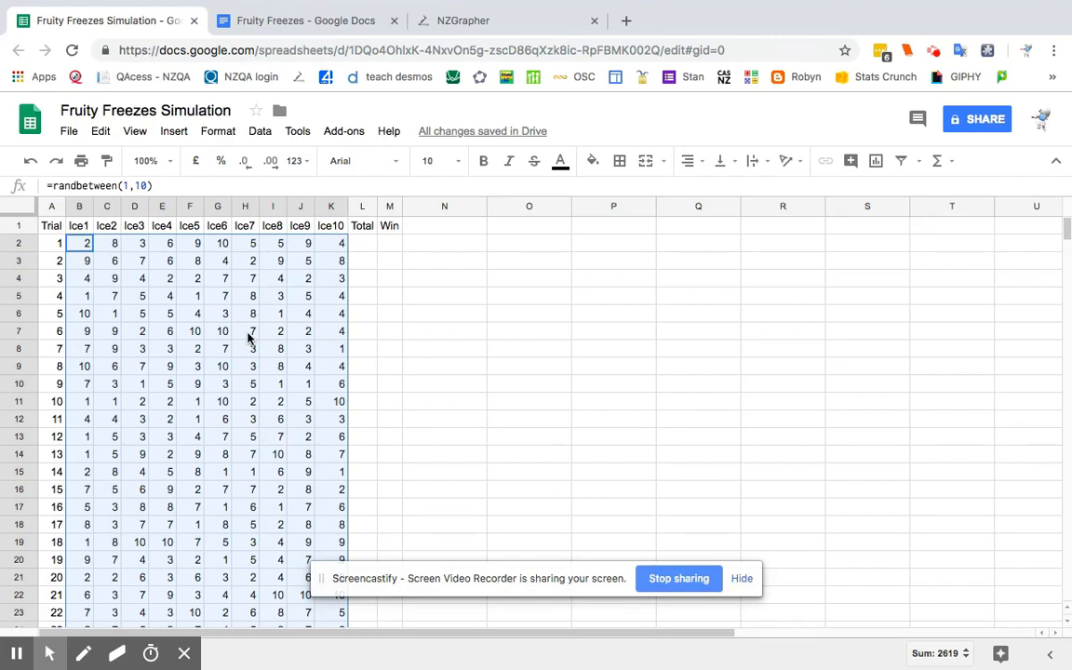
pyautogui.rightClick(249, 339)
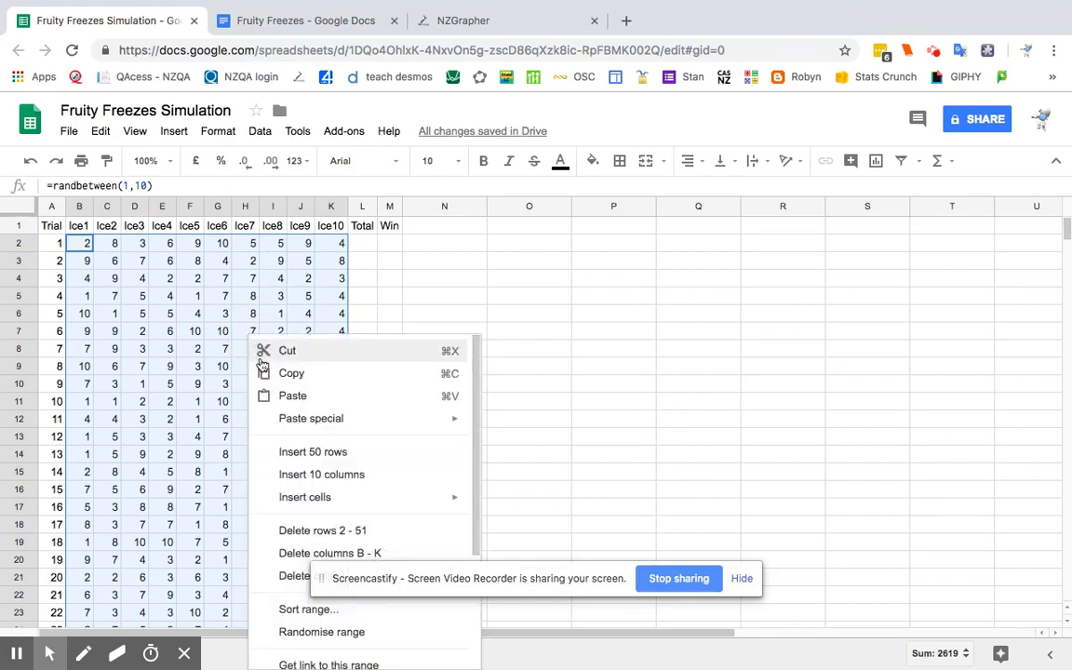
pyautogui.click(287, 373)
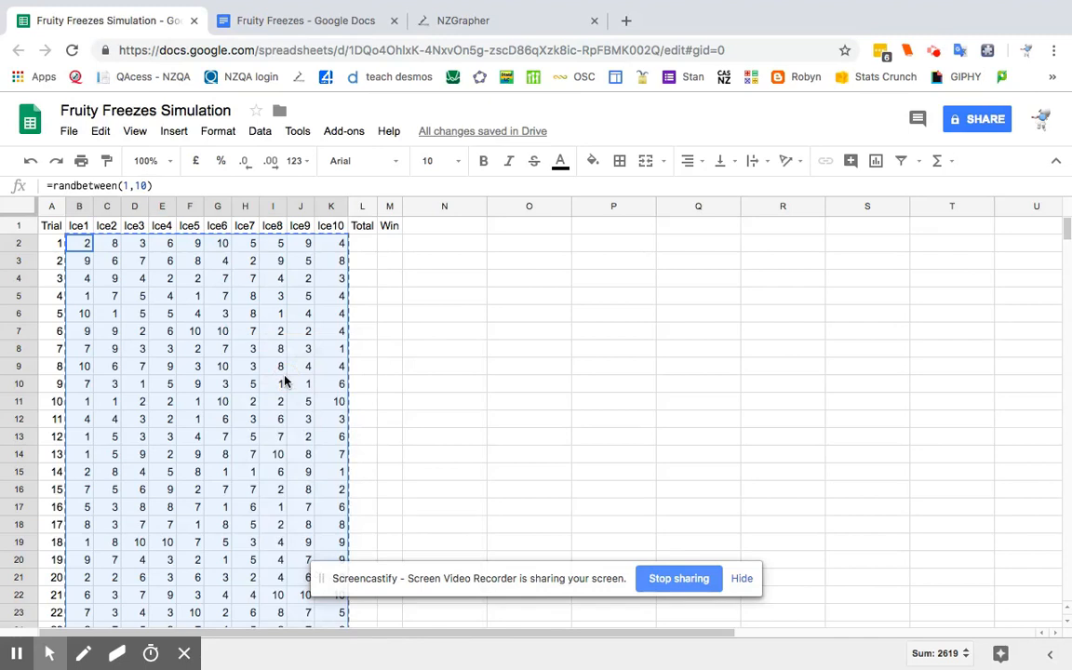
pyautogui.rightClick(127, 263)
pyautogui.moveTo(175, 347)
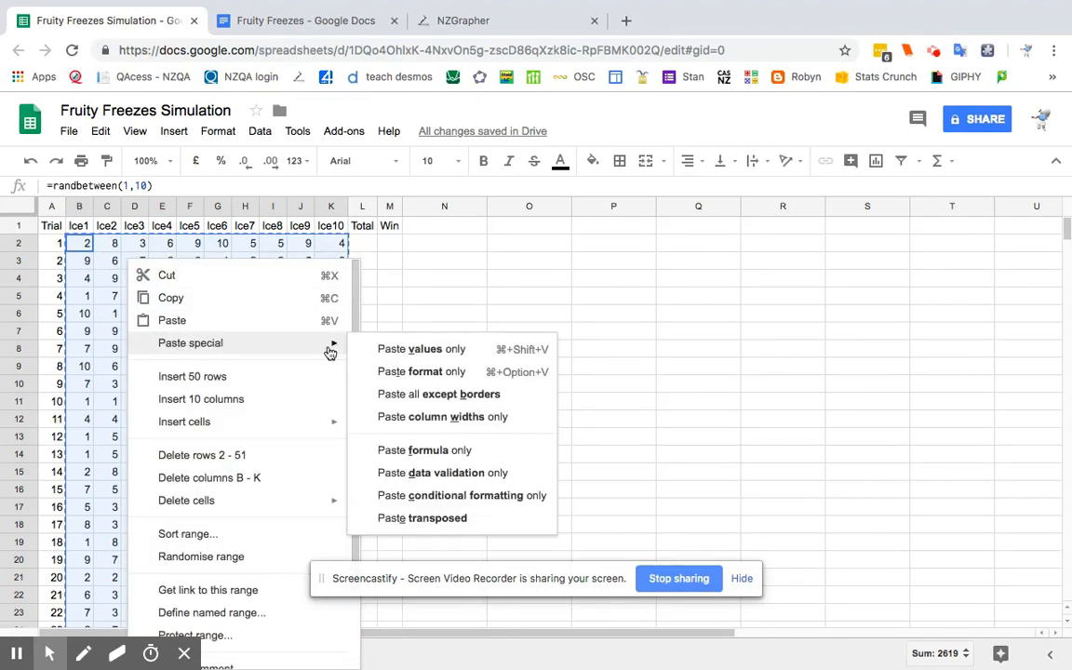
pyautogui.click(402, 350)
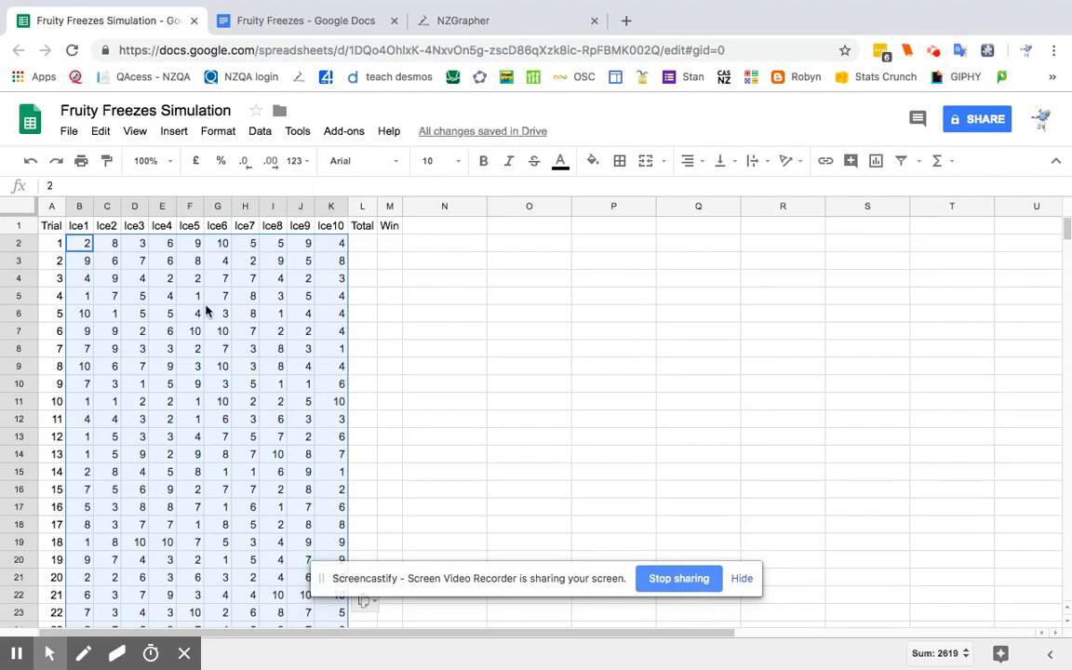
pyautogui.click(133, 310)
pyautogui.click(220, 316)
pyautogui.click(197, 368)
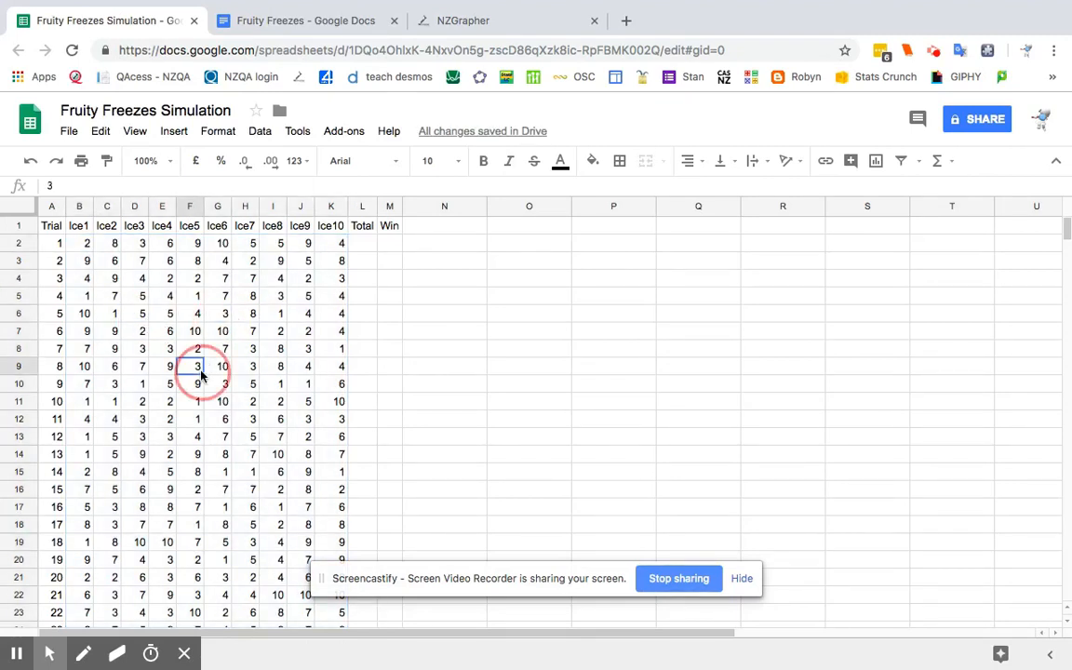
pyautogui.click(162, 330)
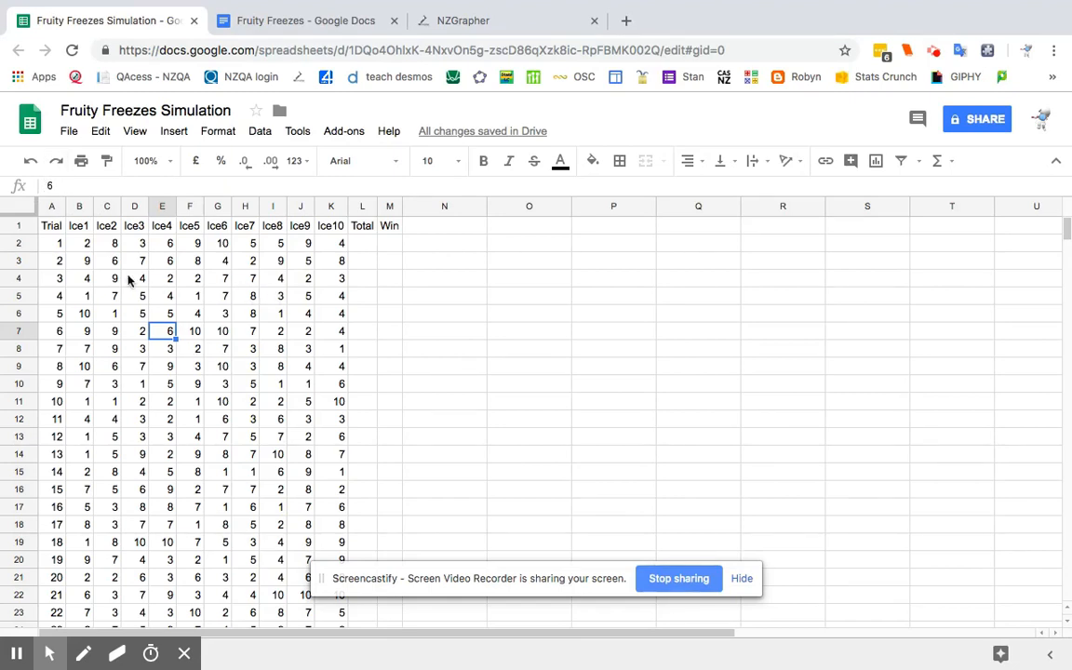
# Start a conditional format rule for the ice block values in B2:K51.
pyautogui.moveTo(82, 245); pyautogui.dragTo(335, 531)
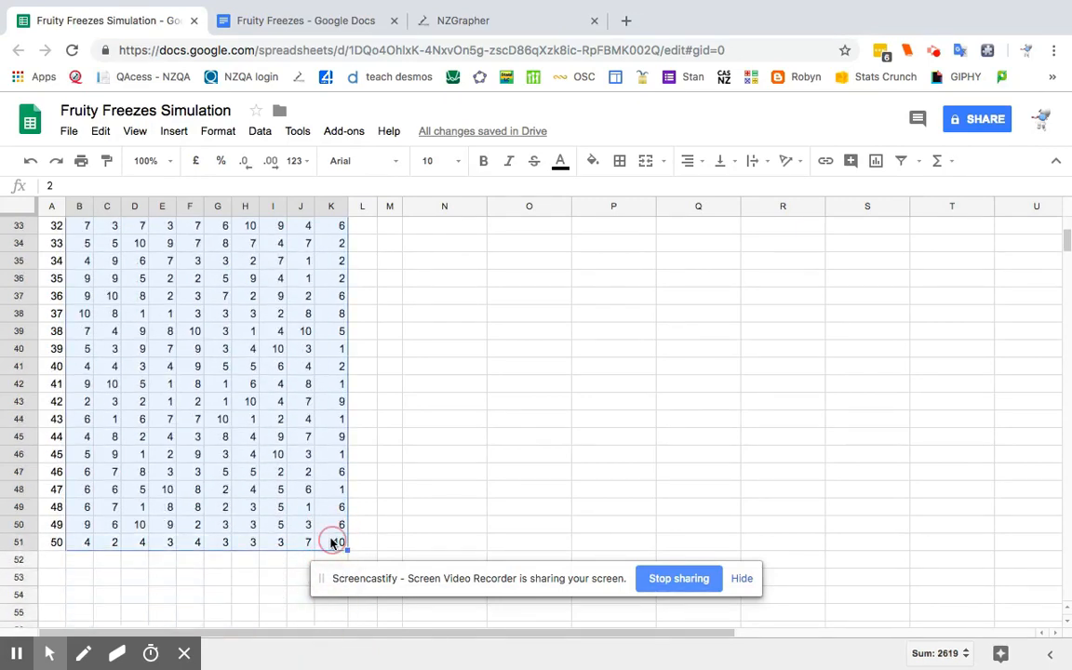
pyautogui.scroll(5, 332, 543)
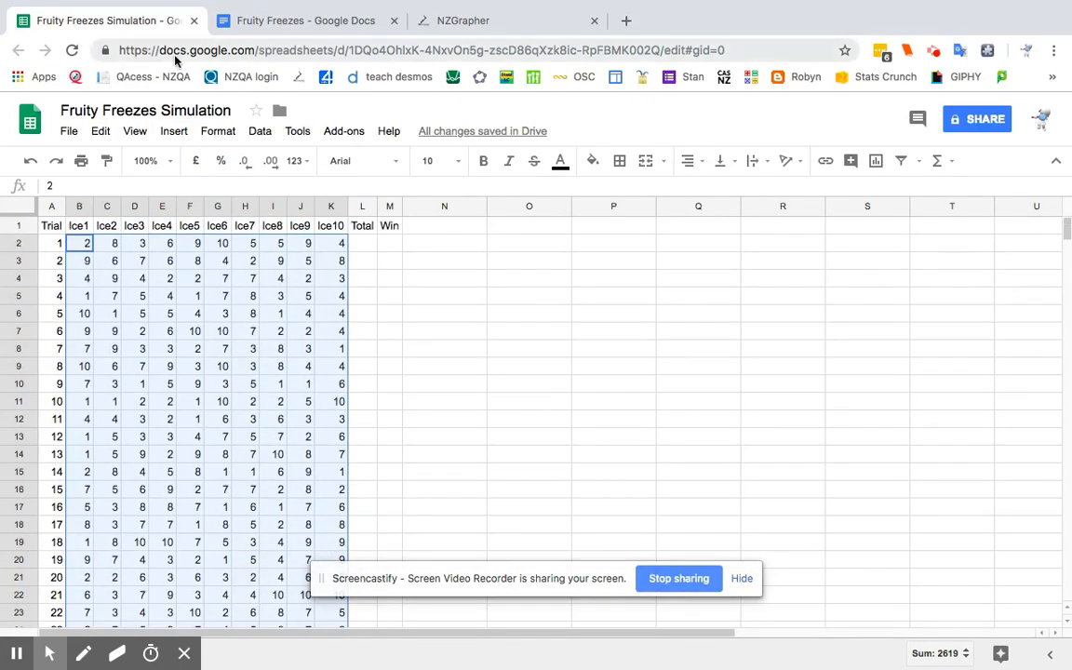
pyautogui.click(210, 136)
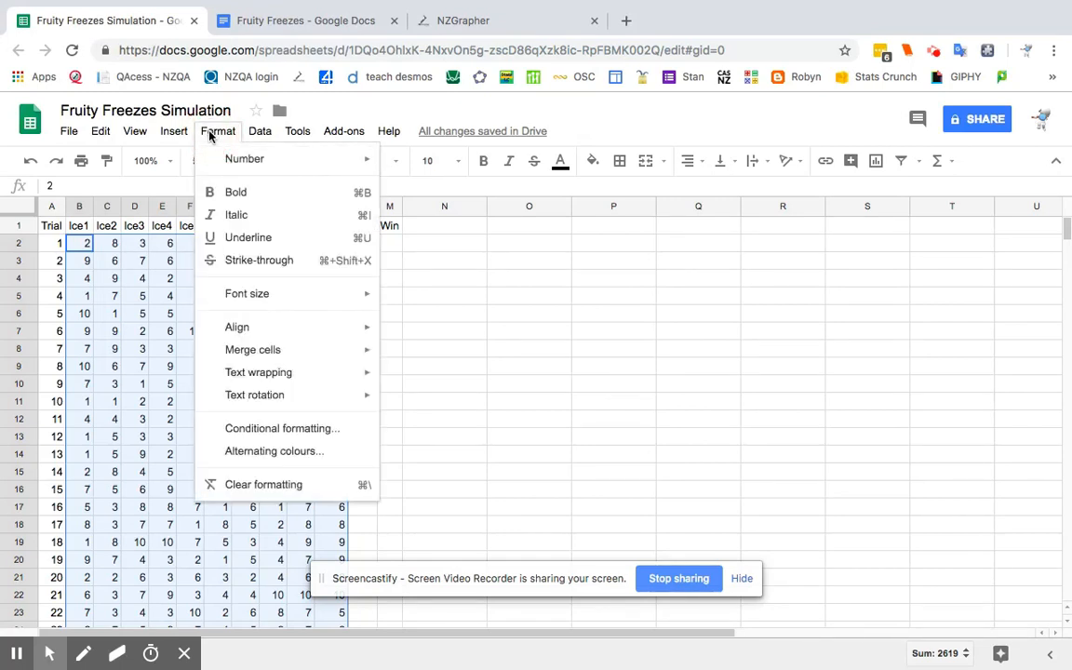
pyautogui.click(249, 430)
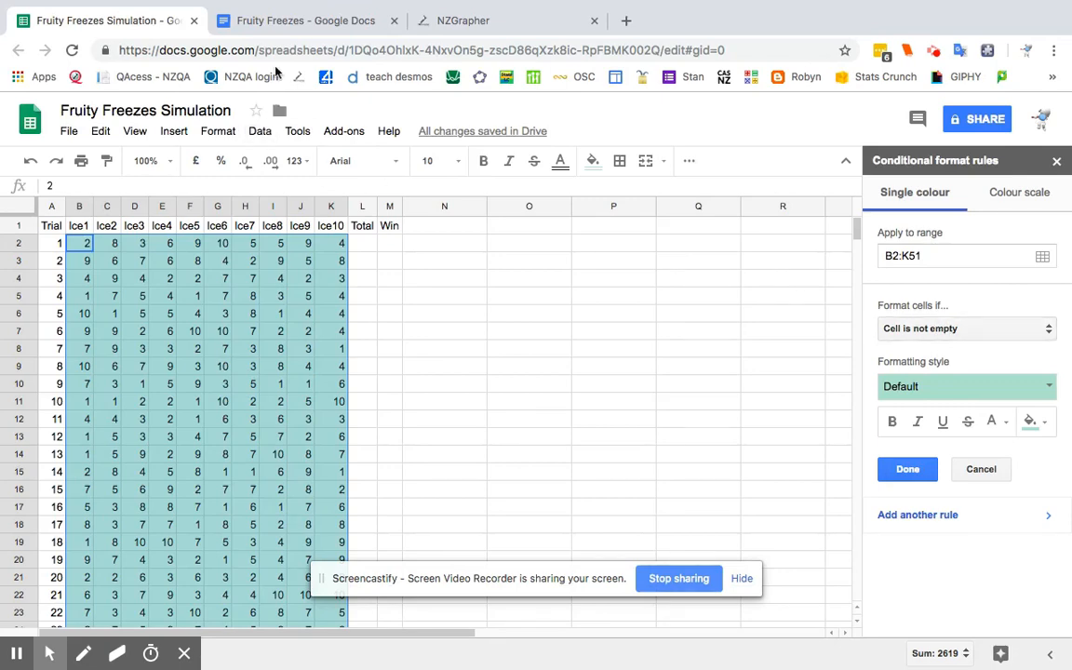
# Switch to the Fruity Freezes document and highlight the Apple column's text green in the outcome table.
pyautogui.click(294, 28)
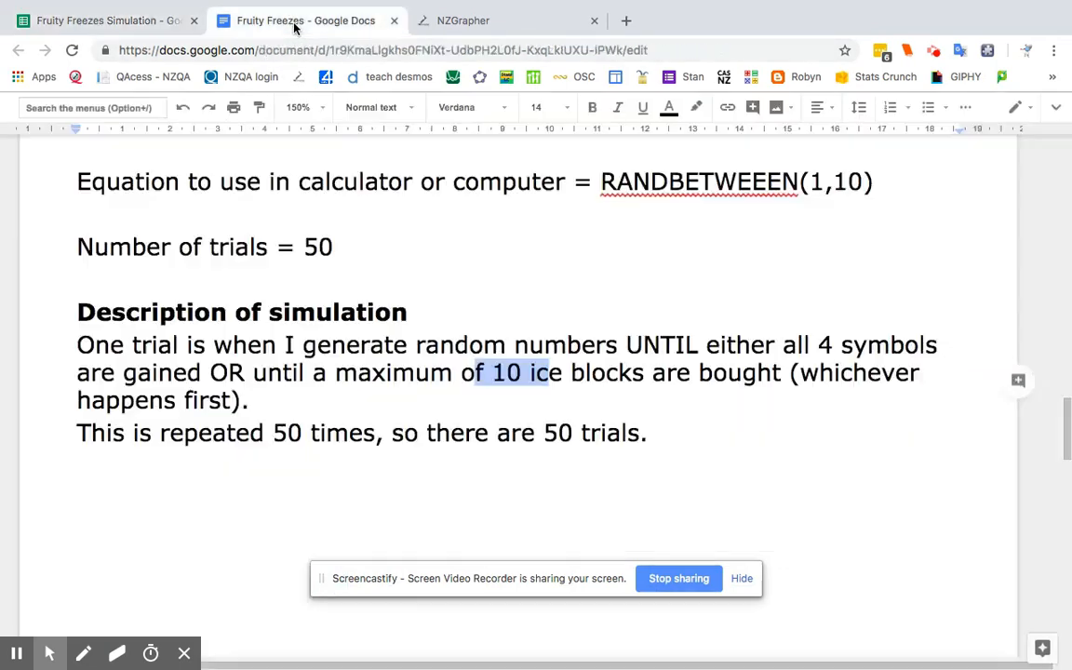
pyautogui.scroll(5, 275, 299)
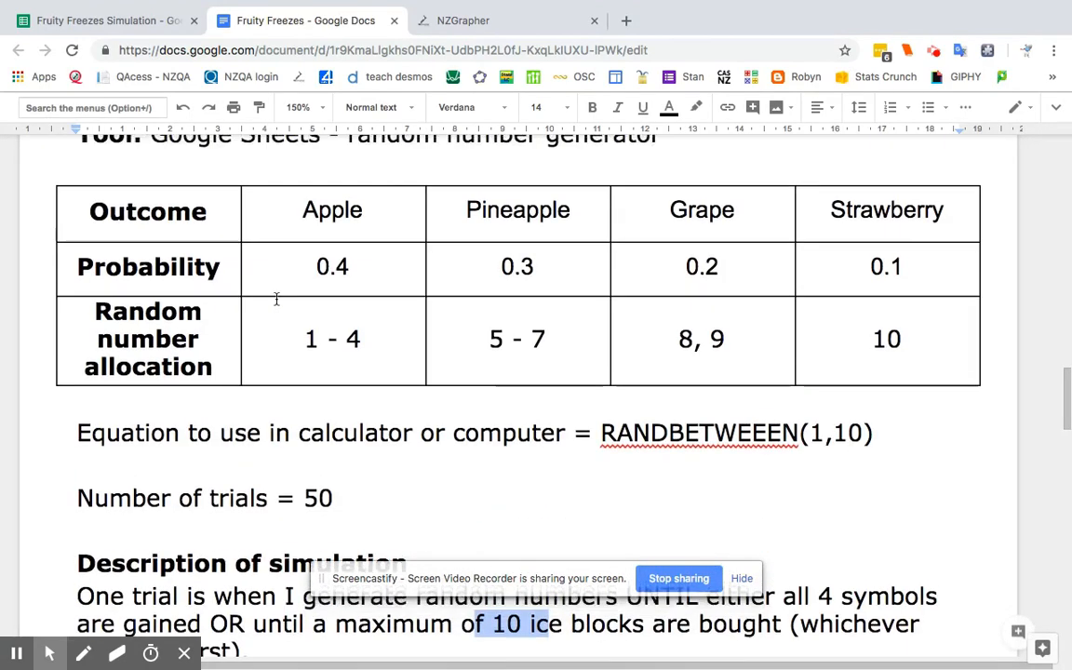
pyautogui.moveTo(317, 230); pyautogui.dragTo(365, 371)
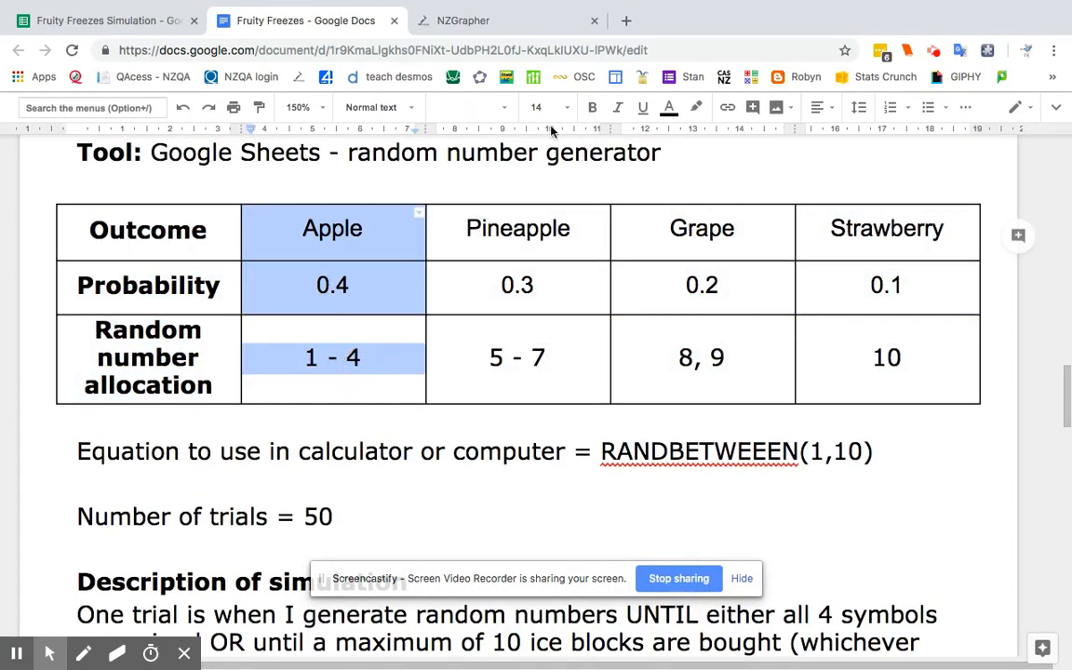
pyautogui.click(696, 107)
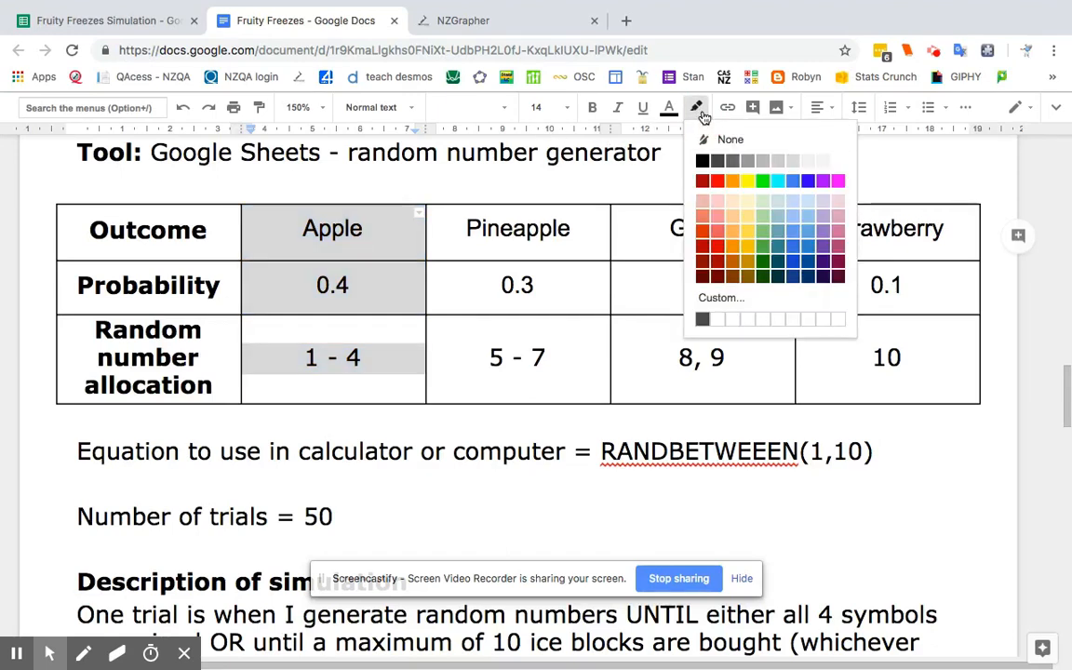
pyautogui.click(763, 182)
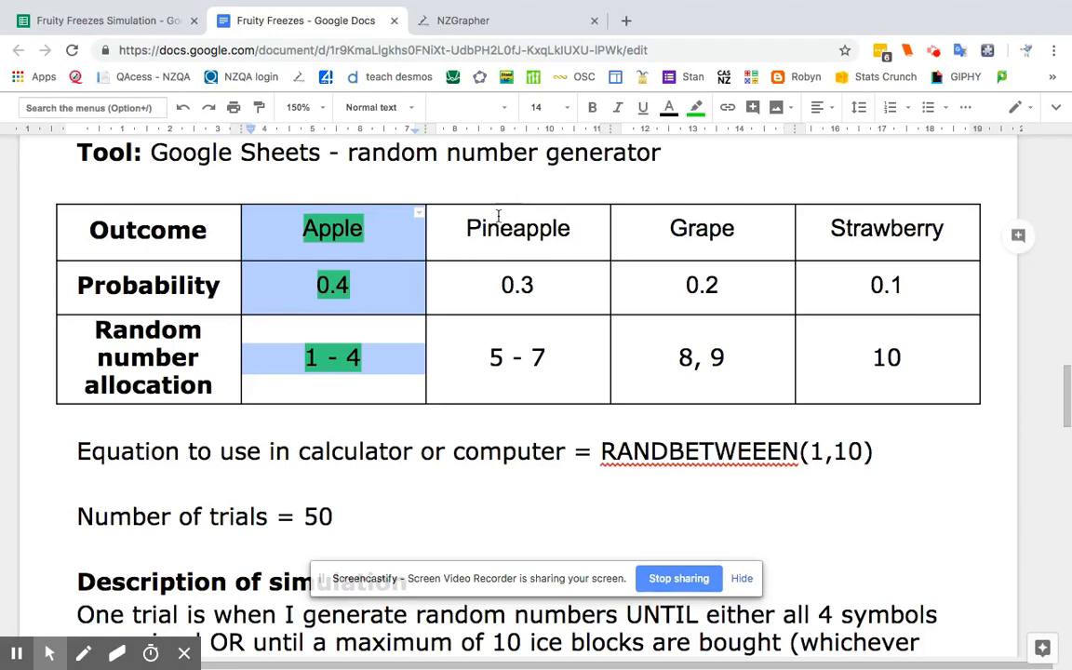
# Highlight the Pineapple column's text yellow and the Grape column's text purple in the outcome table.
pyautogui.moveTo(499, 227); pyautogui.dragTo(517, 352)
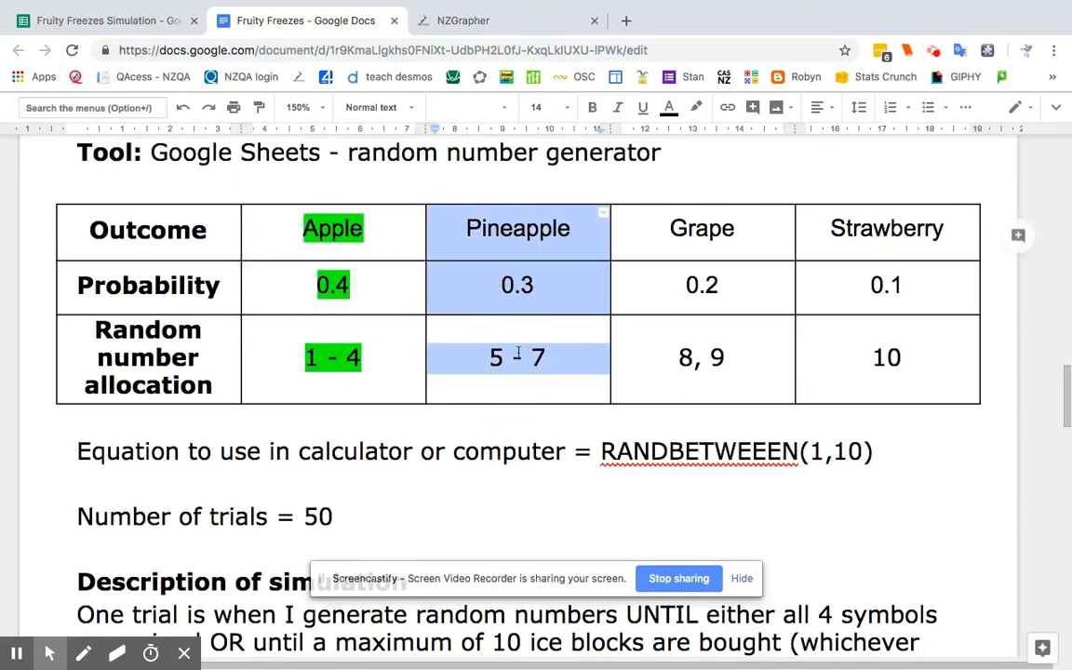
pyautogui.click(696, 107)
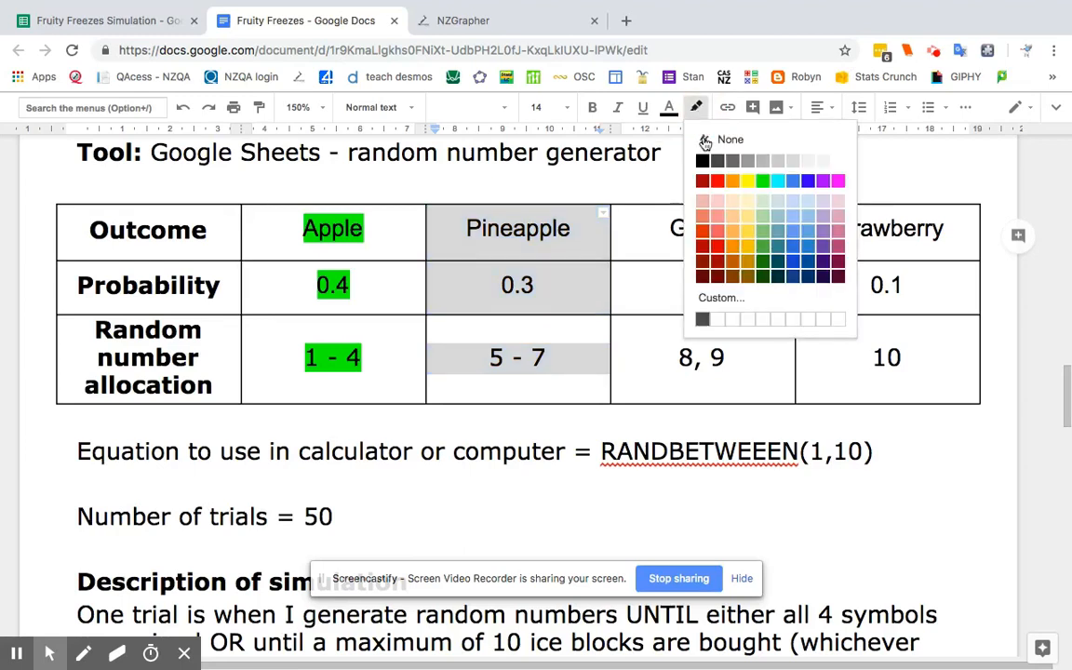
pyautogui.click(752, 188)
pyautogui.moveTo(676, 221); pyautogui.dragTo(739, 371)
pyautogui.click(696, 107)
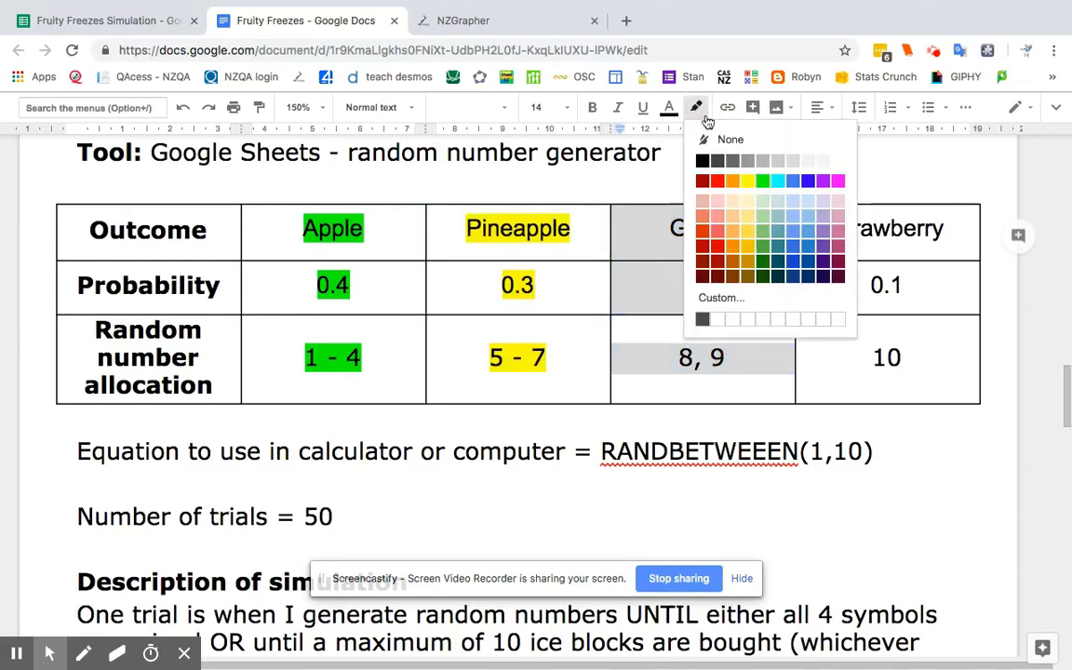
pyautogui.click(823, 182)
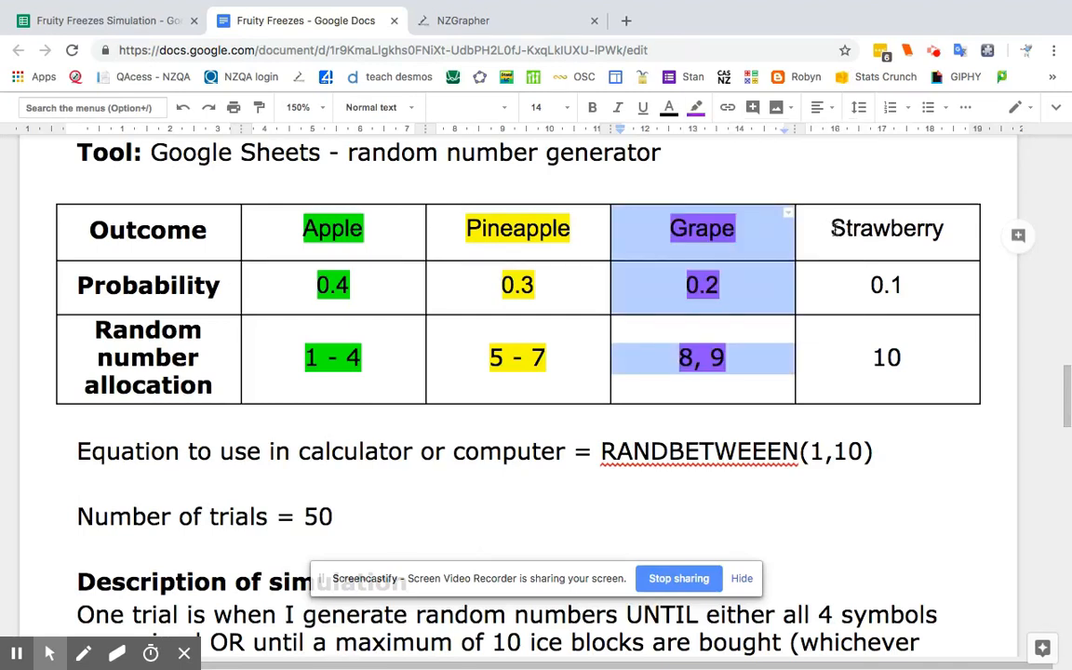
# Highlight the Strawberry column's text red and check the random number allocation for Apple.
pyautogui.moveTo(819, 223); pyautogui.dragTo(930, 402)
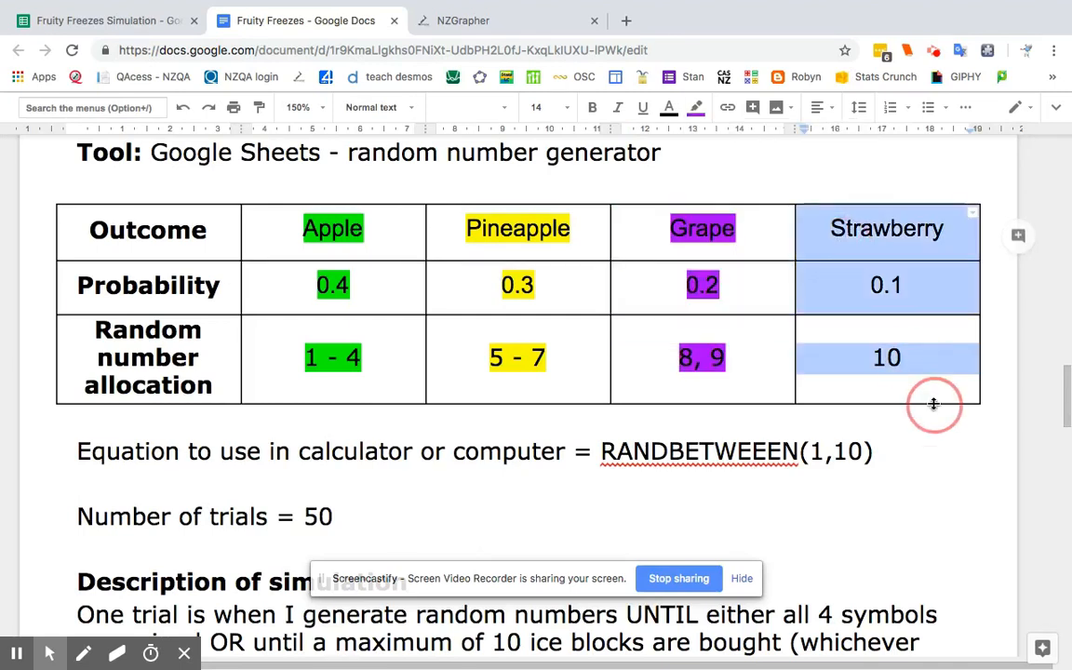
pyautogui.click(696, 107)
pyautogui.click(717, 182)
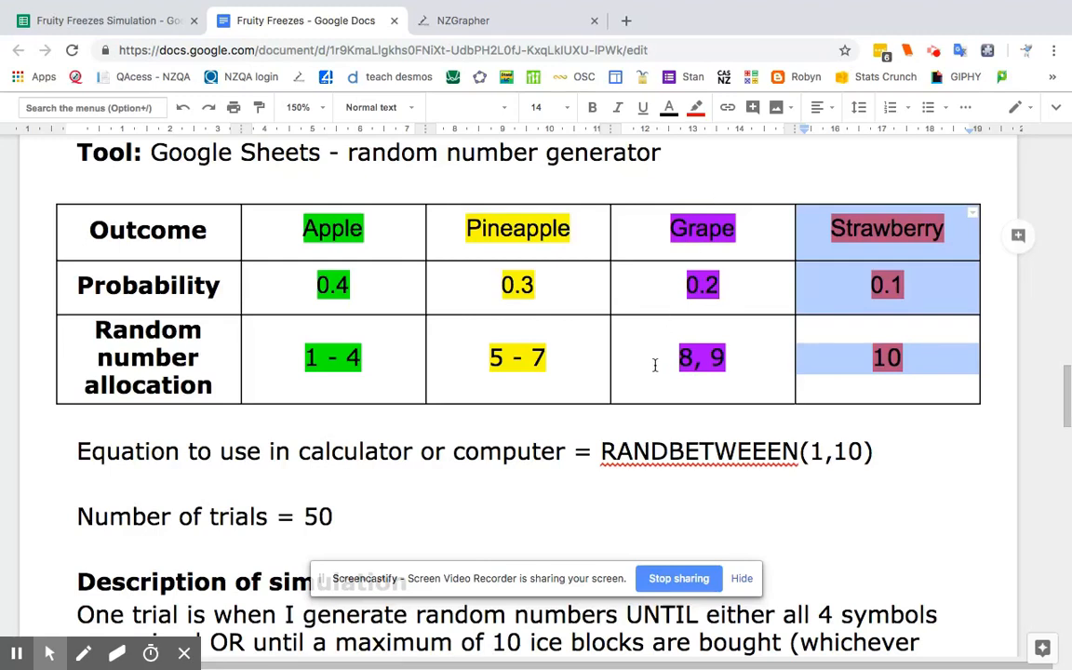
pyautogui.click(632, 386)
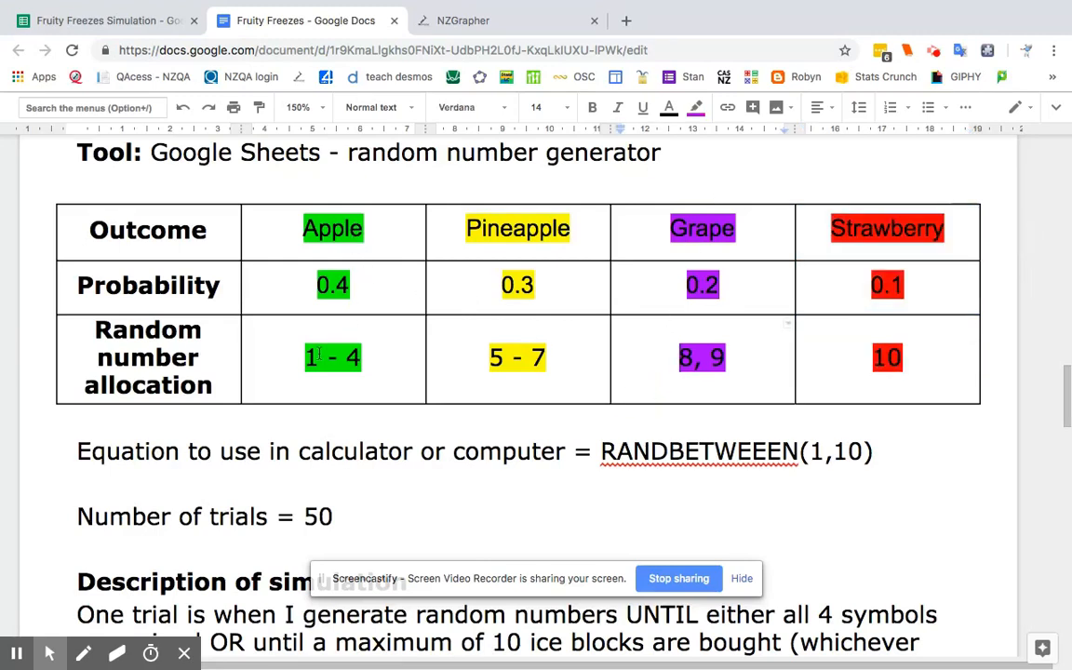
pyautogui.moveTo(302, 359); pyautogui.dragTo(361, 359)
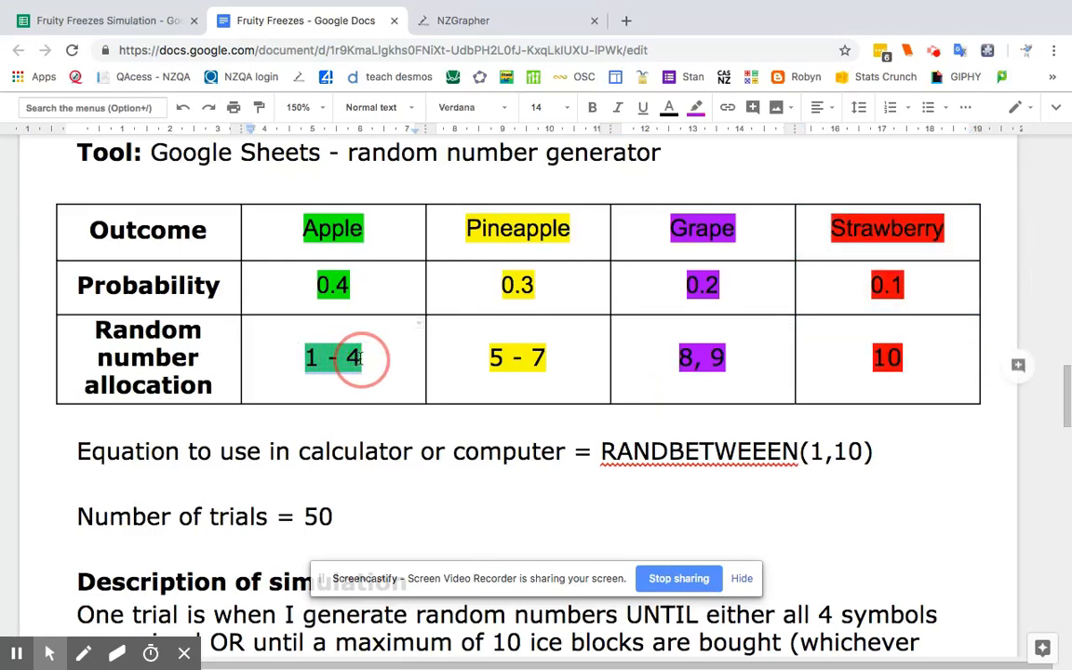
# Check the Apple outcome and its random number allocation in the document, and return to the Fruity Freezes Simulation spreadsheet.
pyautogui.moveTo(299, 228); pyautogui.dragTo(357, 223)
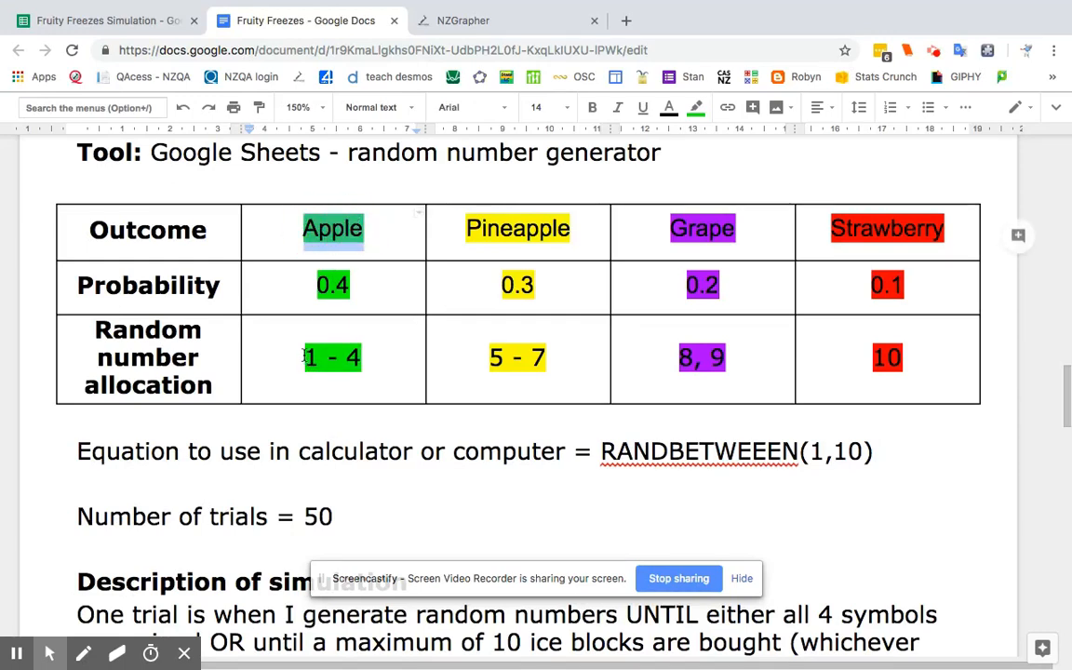
pyautogui.moveTo(305, 359); pyautogui.dragTo(346, 359)
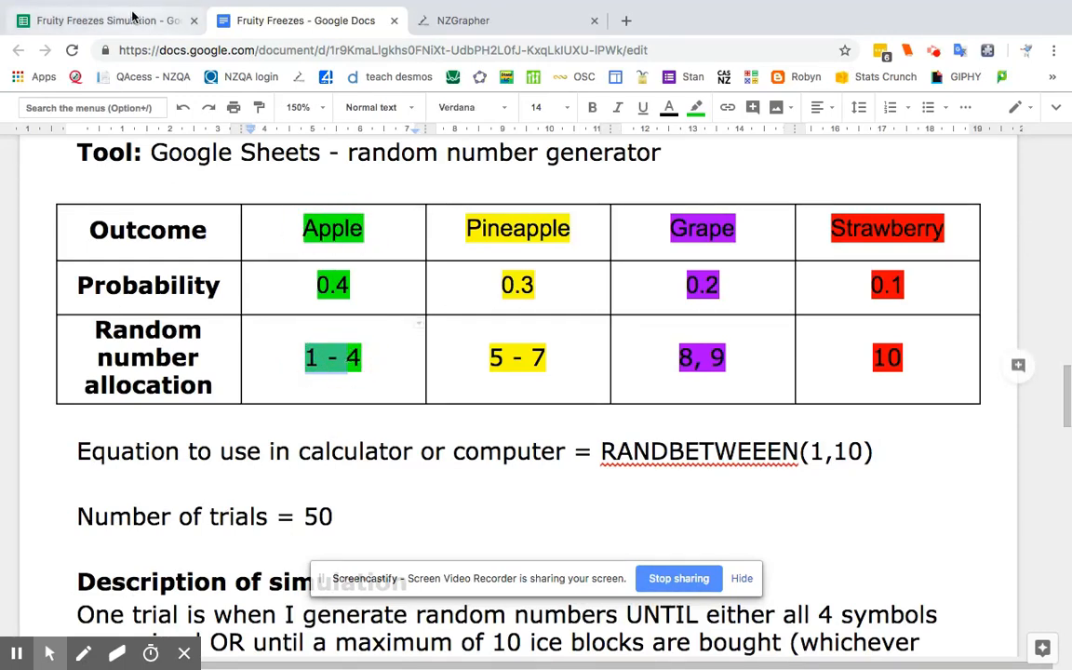
pyautogui.click(102, 19)
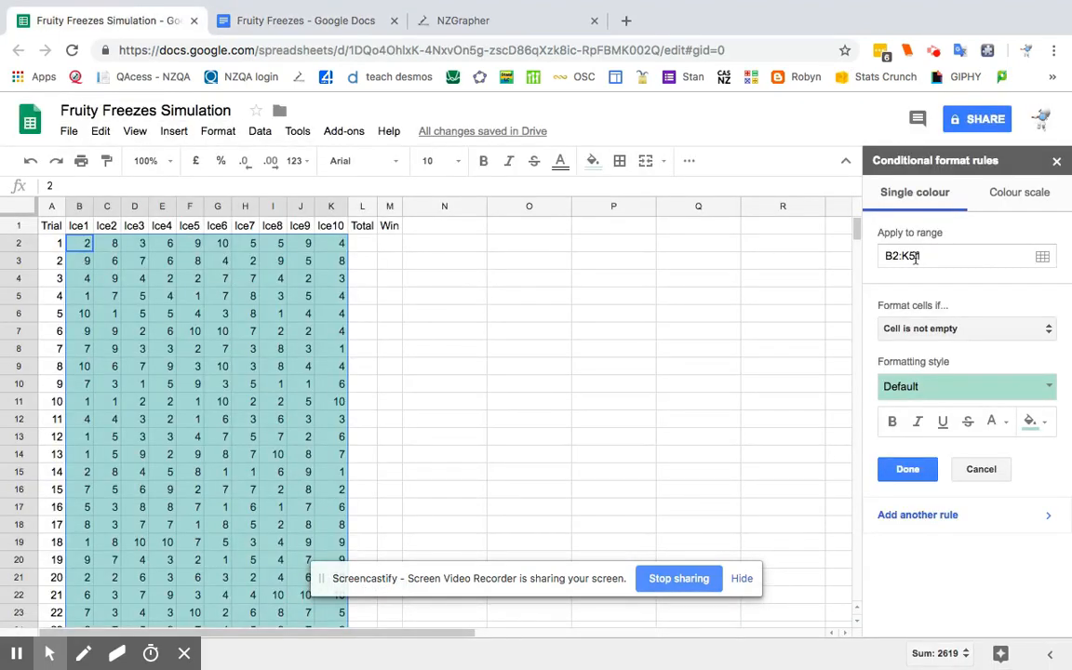
# Set the conditional format rule for B2:K51 to apply when the value is between 1 and 4.
pyautogui.click(912, 339)
pyautogui.scroll(-3, 912, 338)
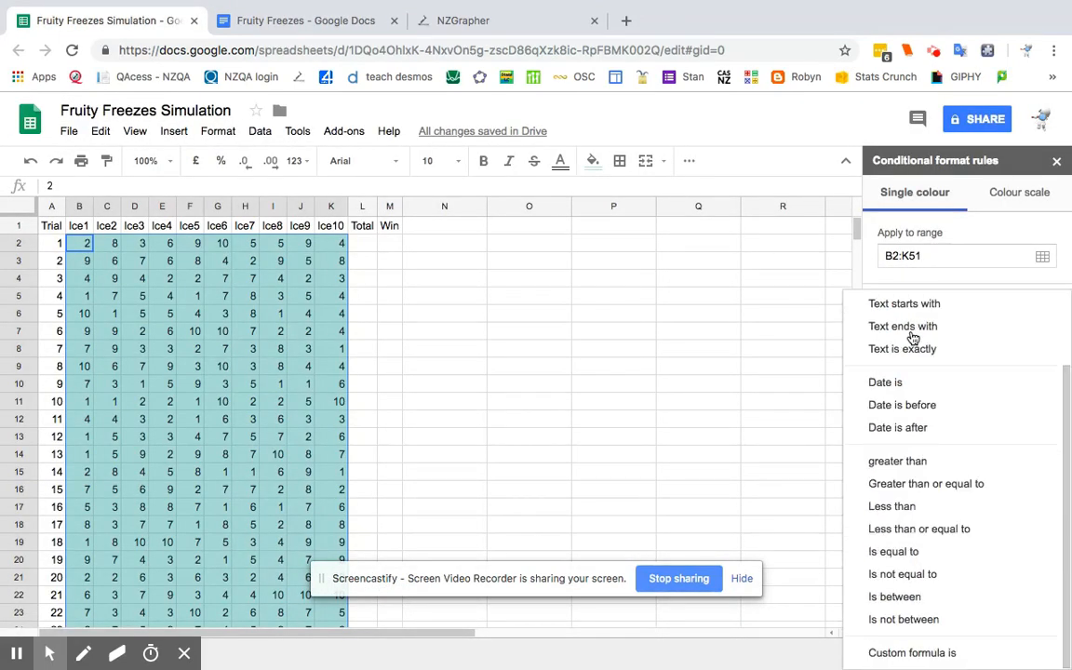
pyautogui.click(917, 603)
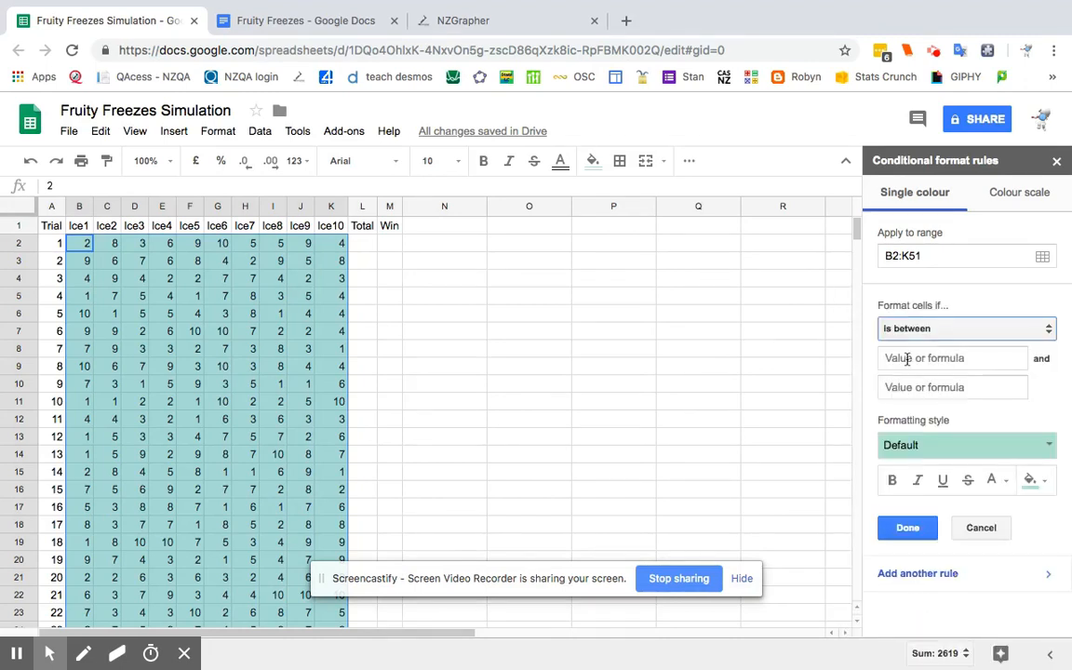
pyautogui.click(908, 359)
pyautogui.write('1')
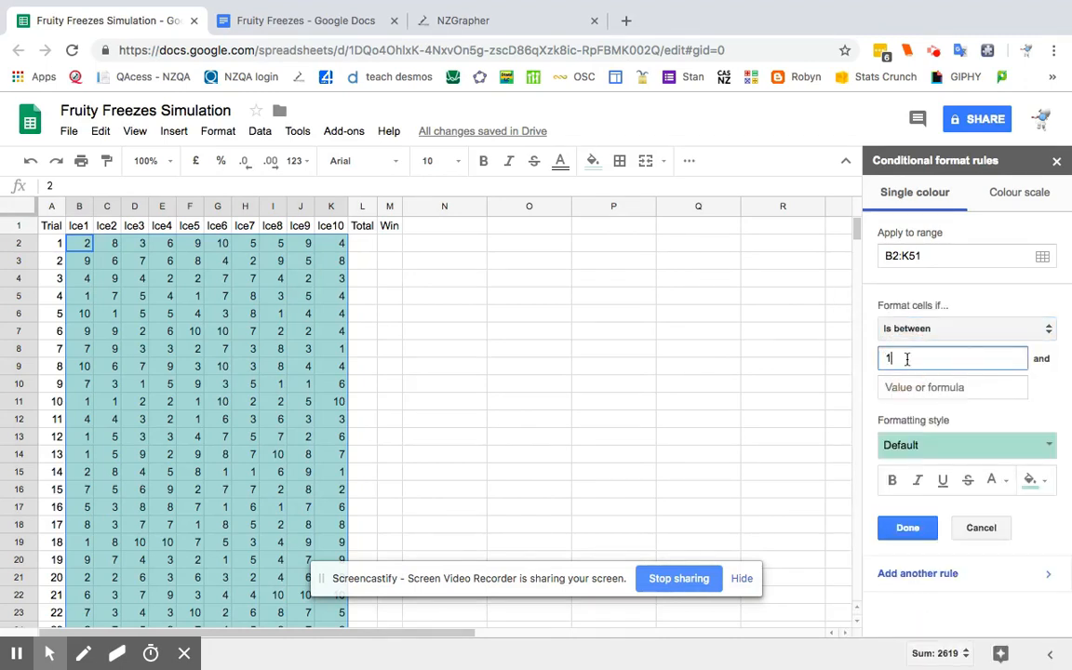
pyautogui.click(902, 383)
pyautogui.write('4')
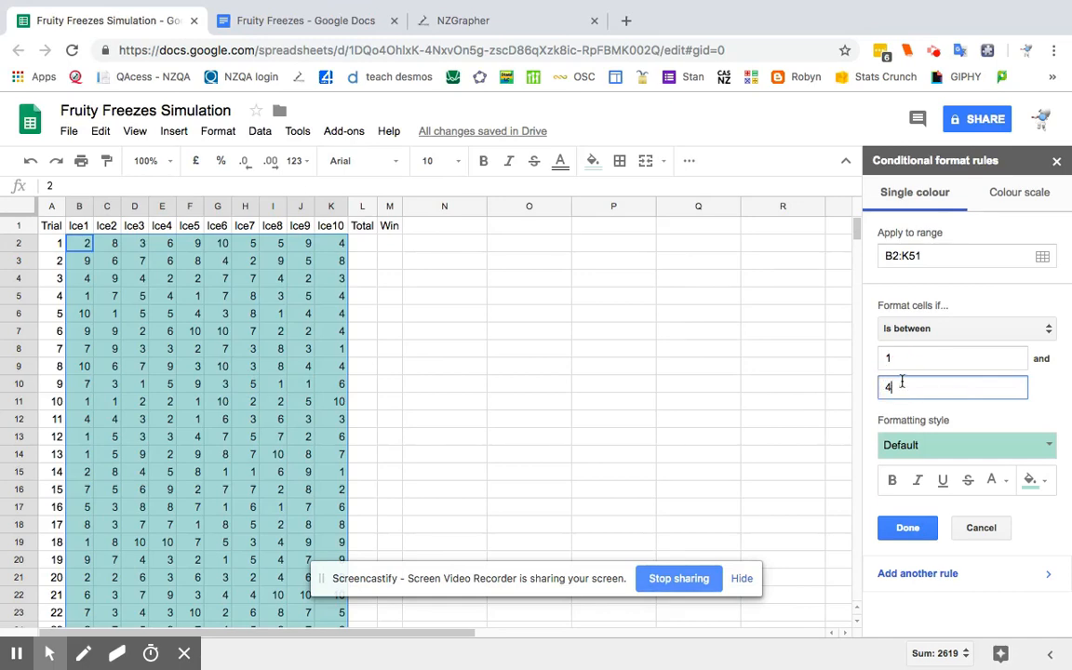
# Give the rule for values 1 to 4 a green fill and save it.
pyautogui.click(1038, 481)
pyautogui.click(957, 310)
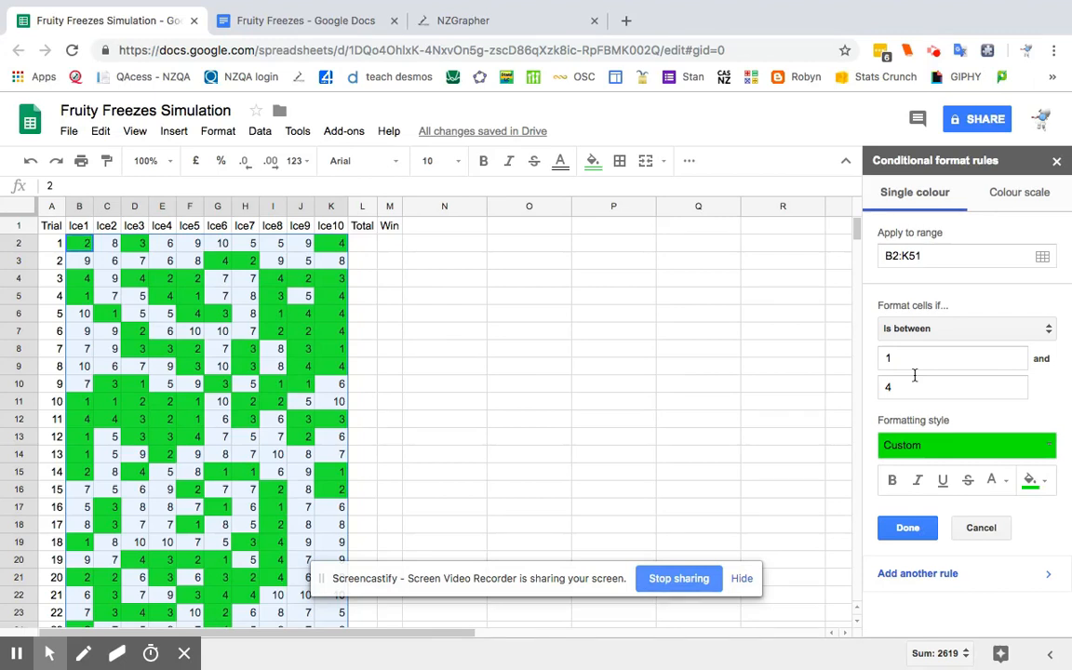
pyautogui.click(910, 529)
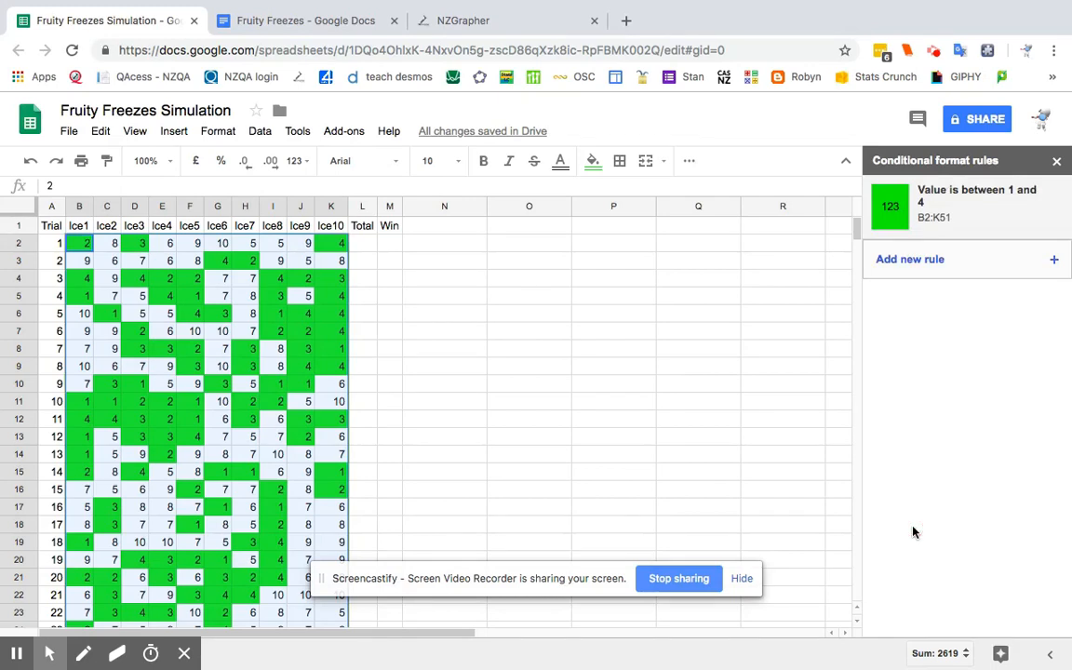
# Start another format rule, check Pineapple's random number allocation in the Fruity Freezes document, and return to the simulation spreadsheet.
pyautogui.click(918, 271)
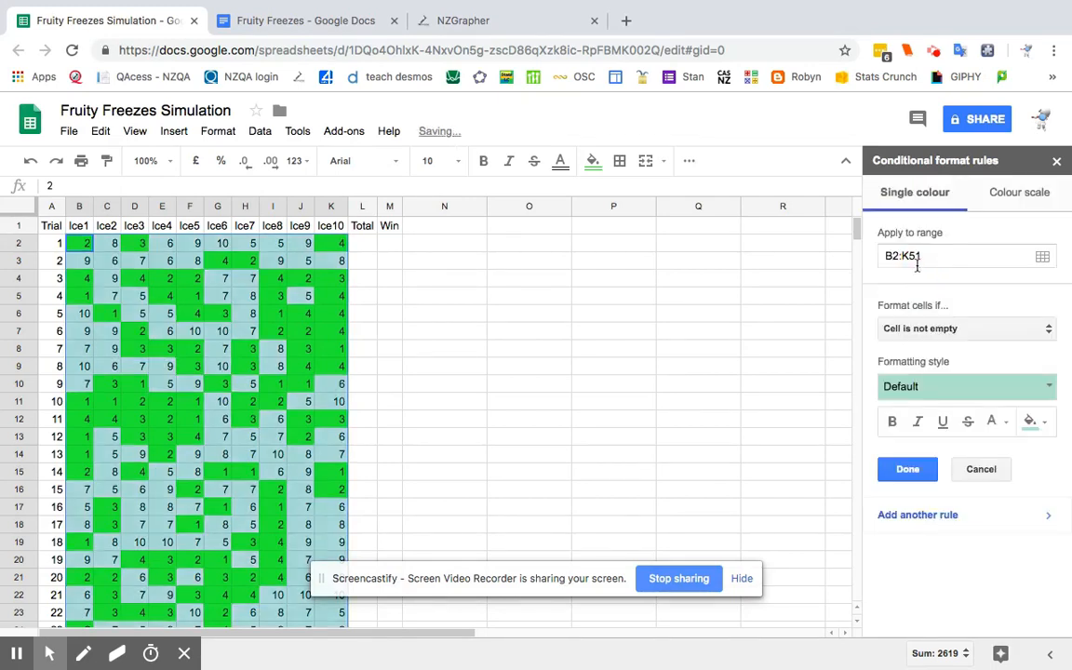
pyautogui.click(291, 20)
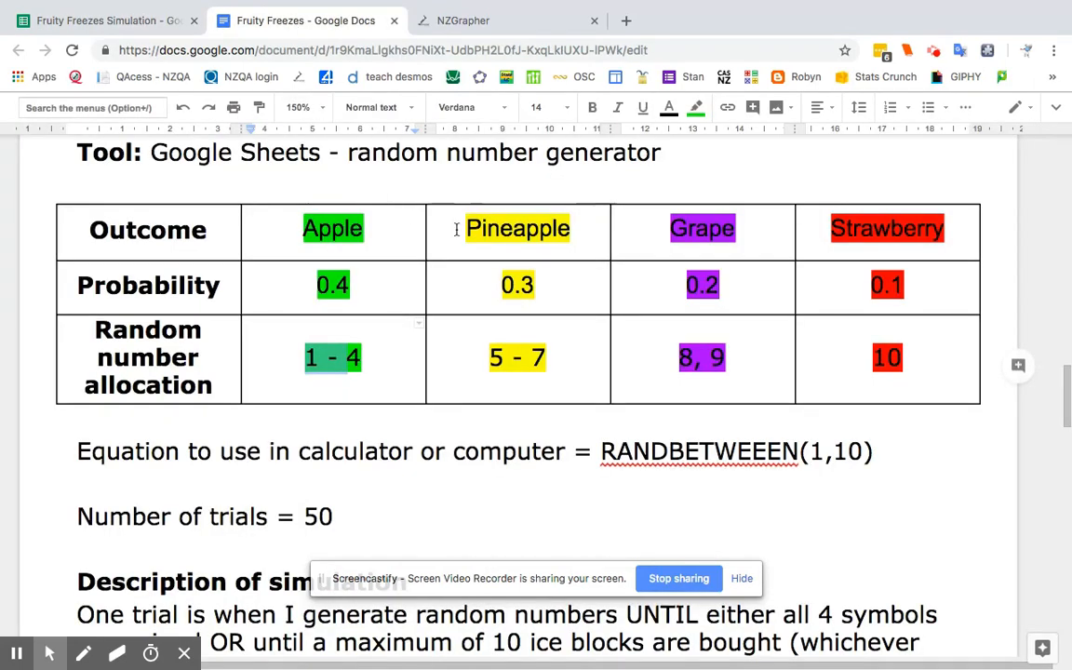
pyautogui.moveTo(471, 227); pyautogui.dragTo(551, 359)
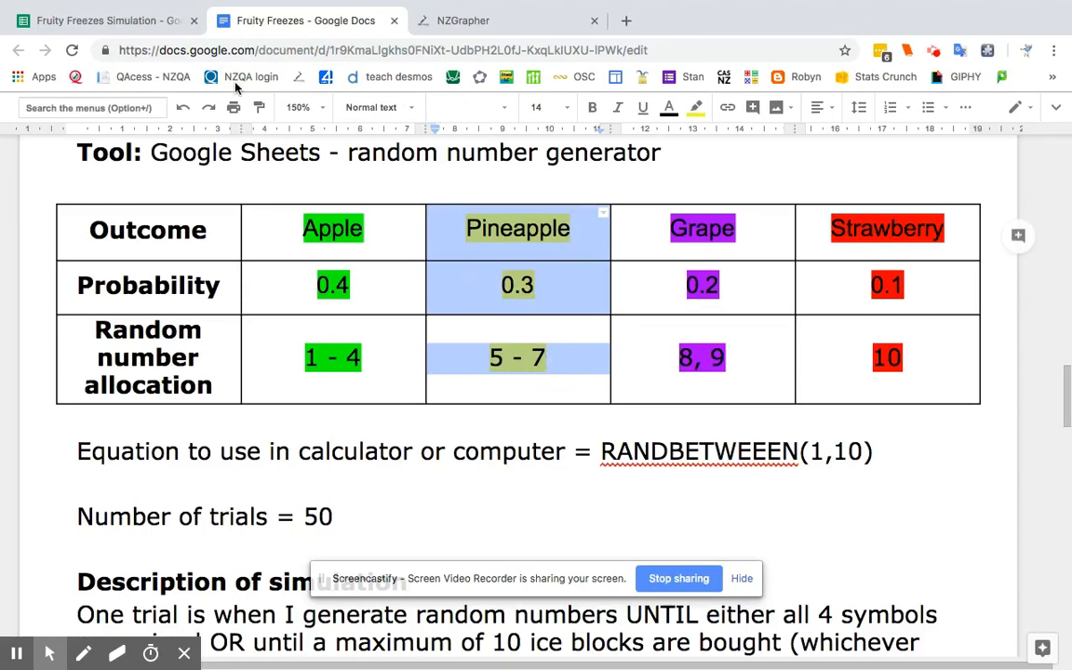
pyautogui.click(113, 24)
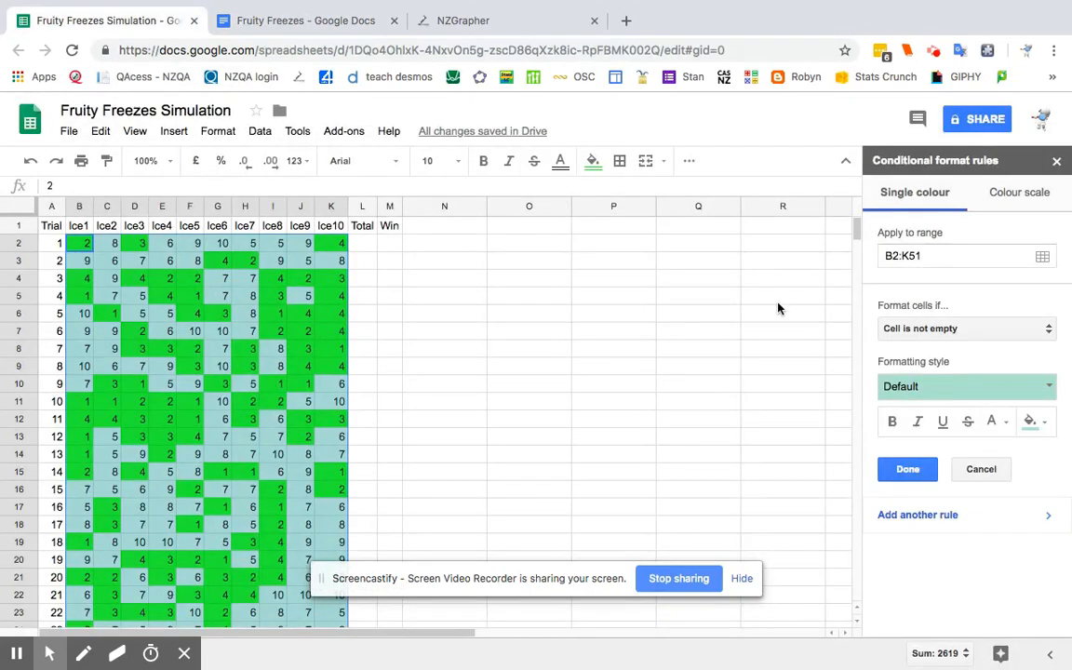
pyautogui.click(899, 331)
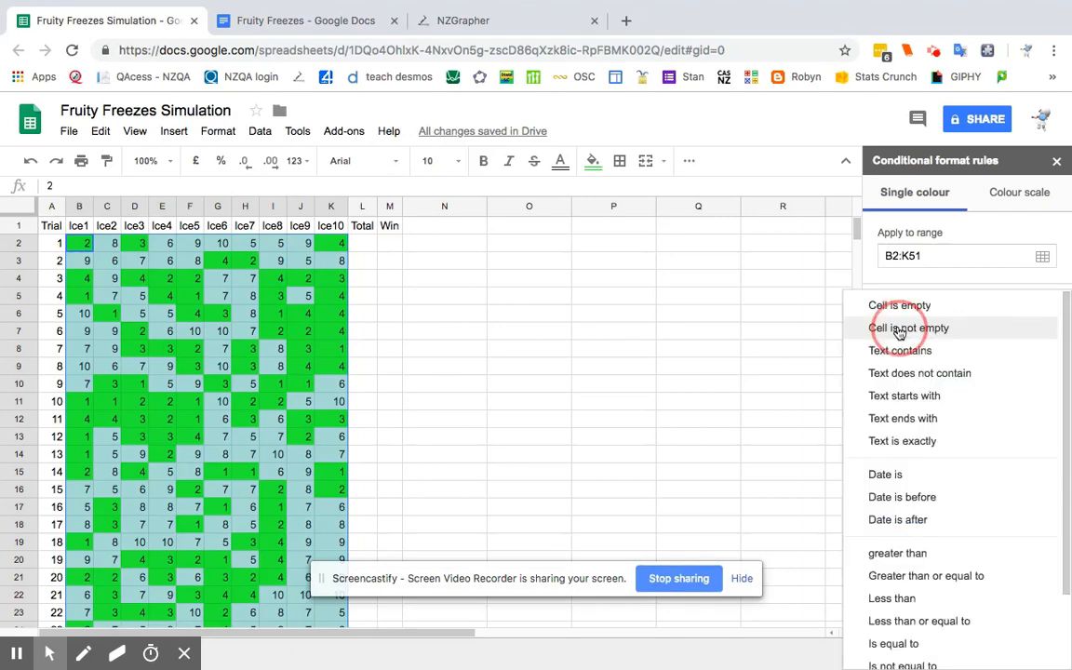
pyautogui.click(931, 662)
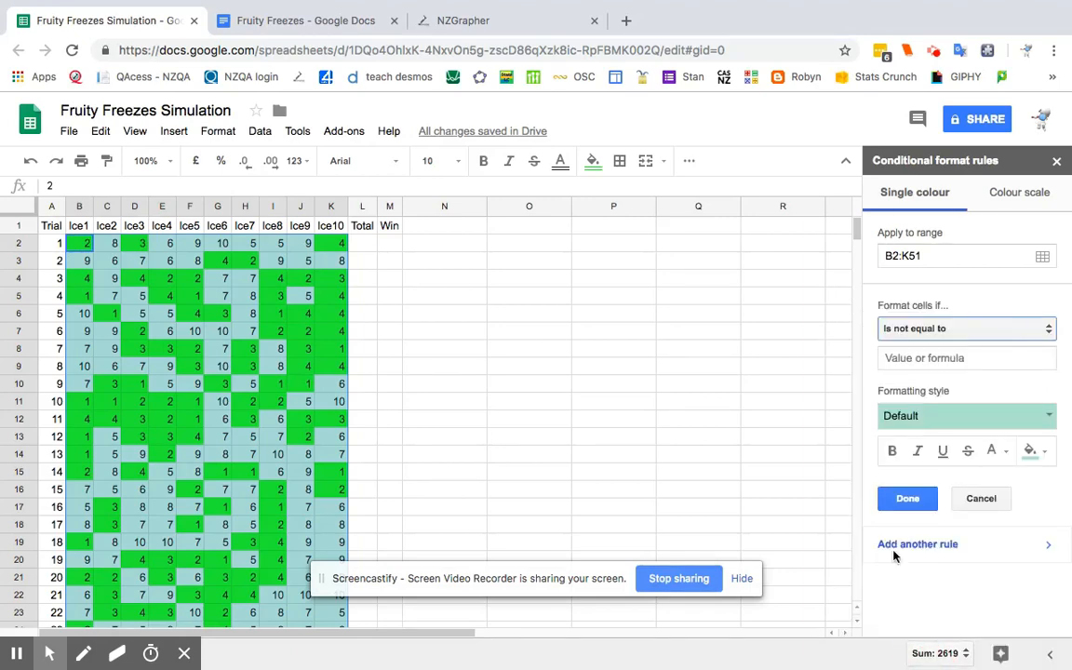
pyautogui.click(916, 330)
pyautogui.click(916, 332)
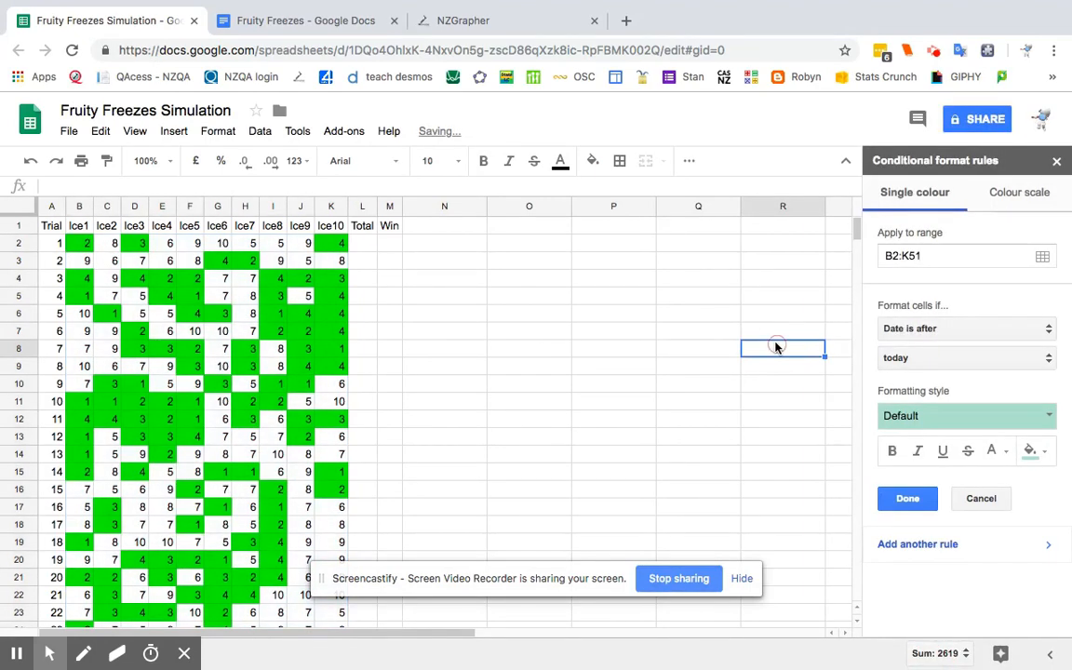
pyautogui.press('super+z')
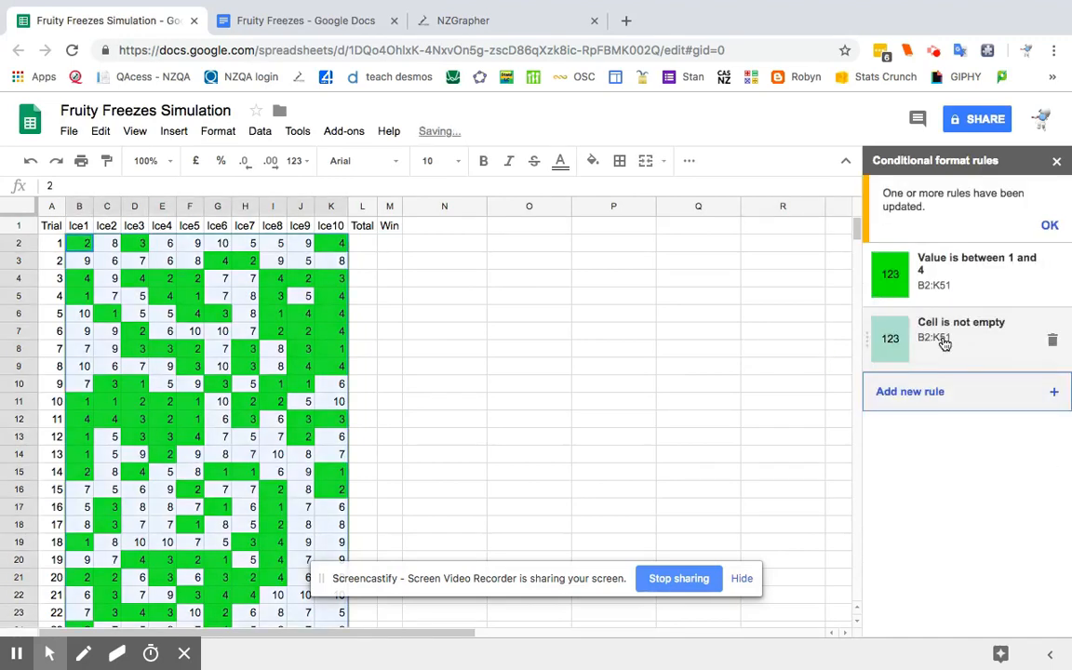
pyautogui.click(1053, 340)
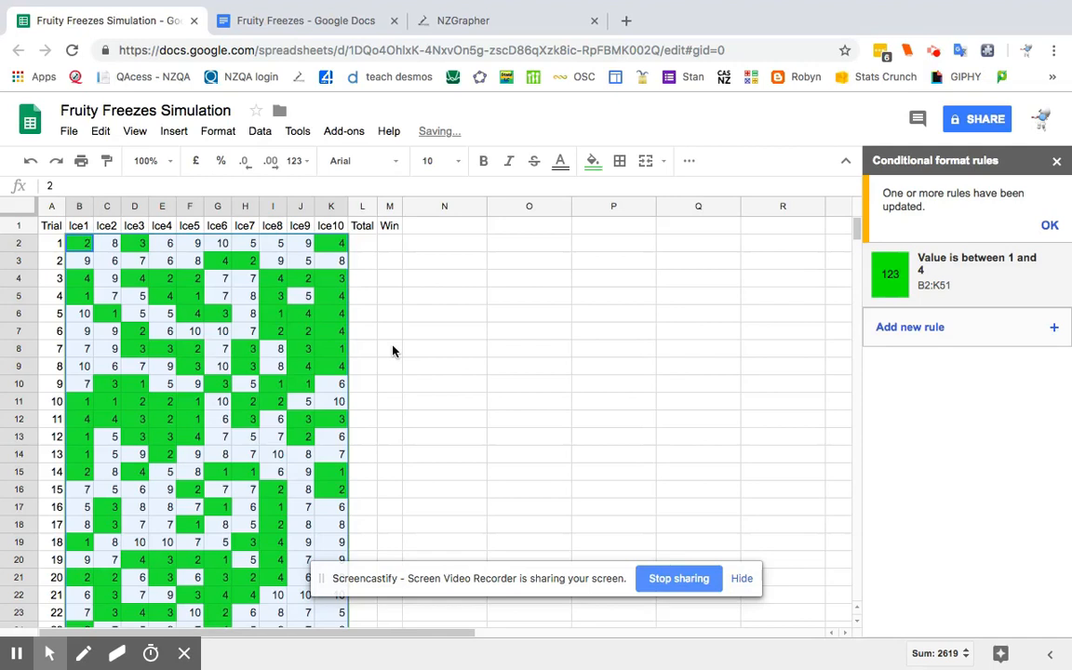
# Add a new conditional format rule for B2:K51 that applies when the value is between 5 and 7.
pyautogui.click(888, 329)
pyautogui.click(940, 402)
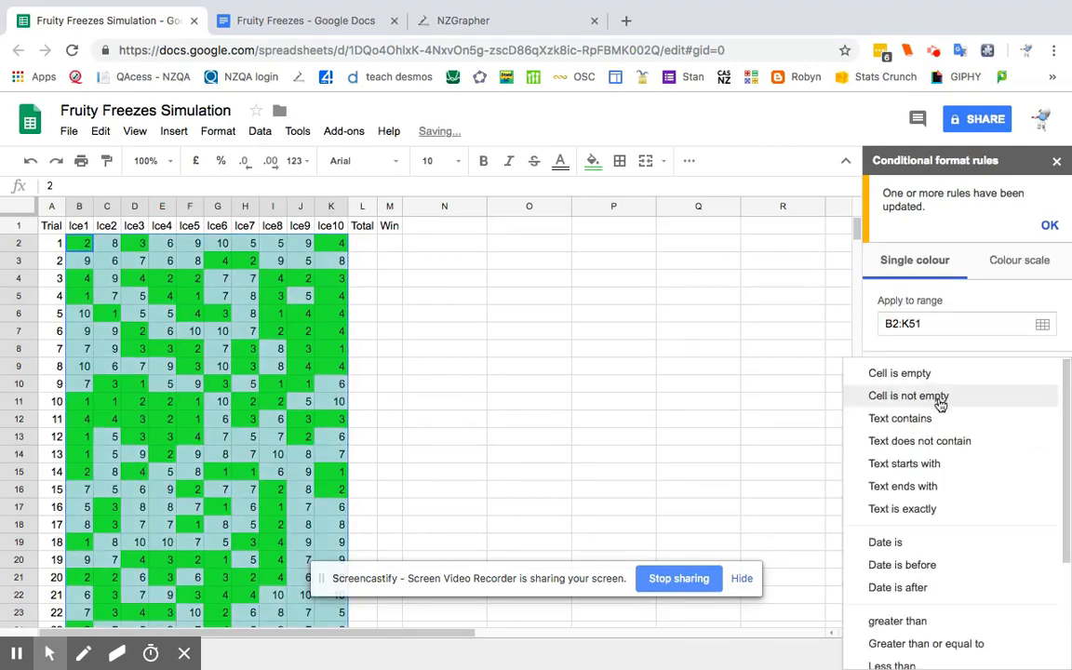
pyautogui.scroll(-3, 940, 402)
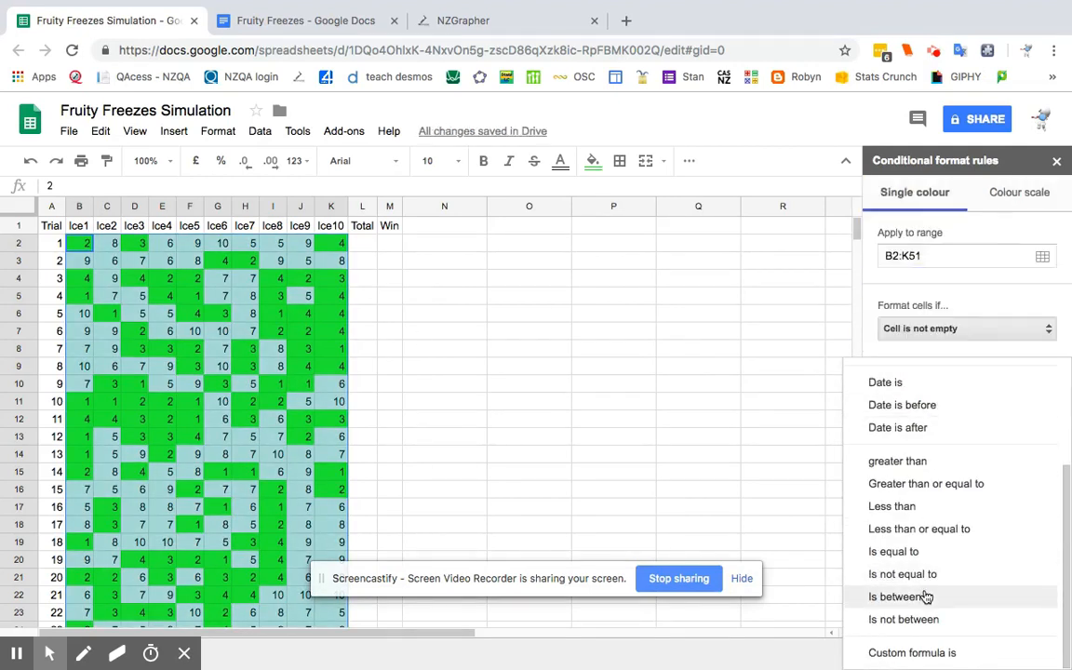
pyautogui.click(929, 531)
pyautogui.click(940, 363)
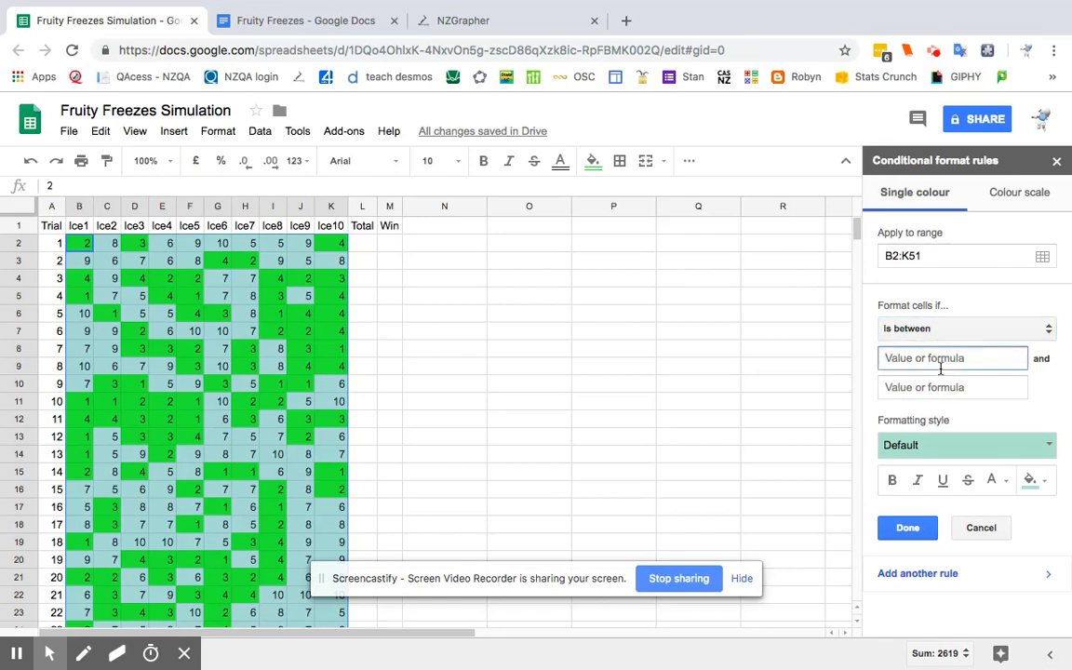
pyautogui.write('5')
pyautogui.press('Tab')
pyautogui.click(940, 368)
pyautogui.click(938, 391)
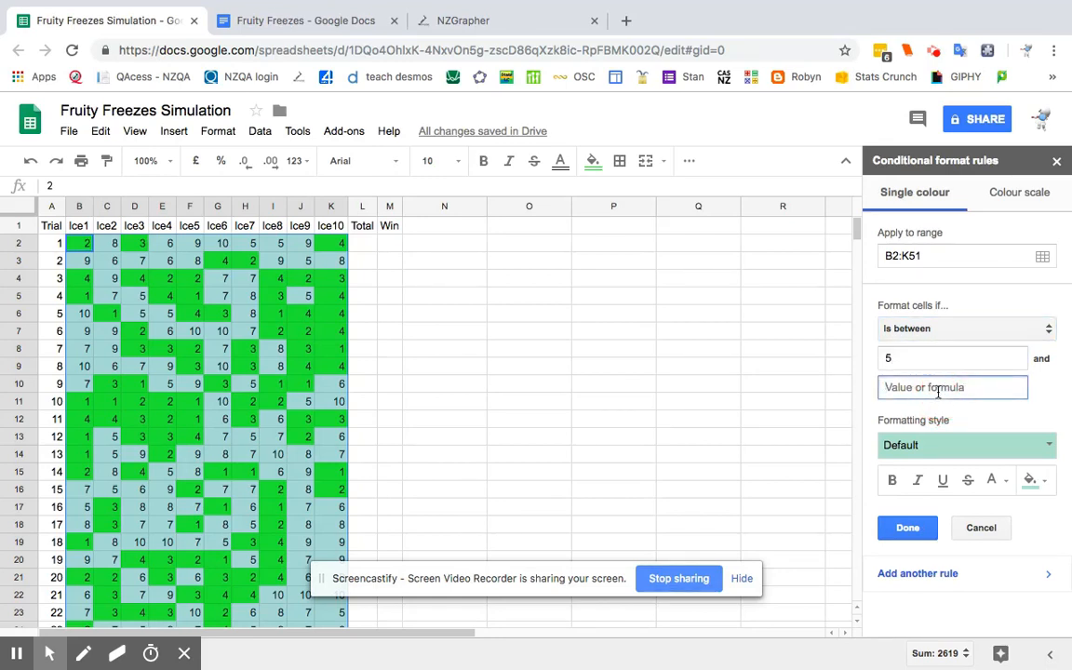
pyautogui.write('7')
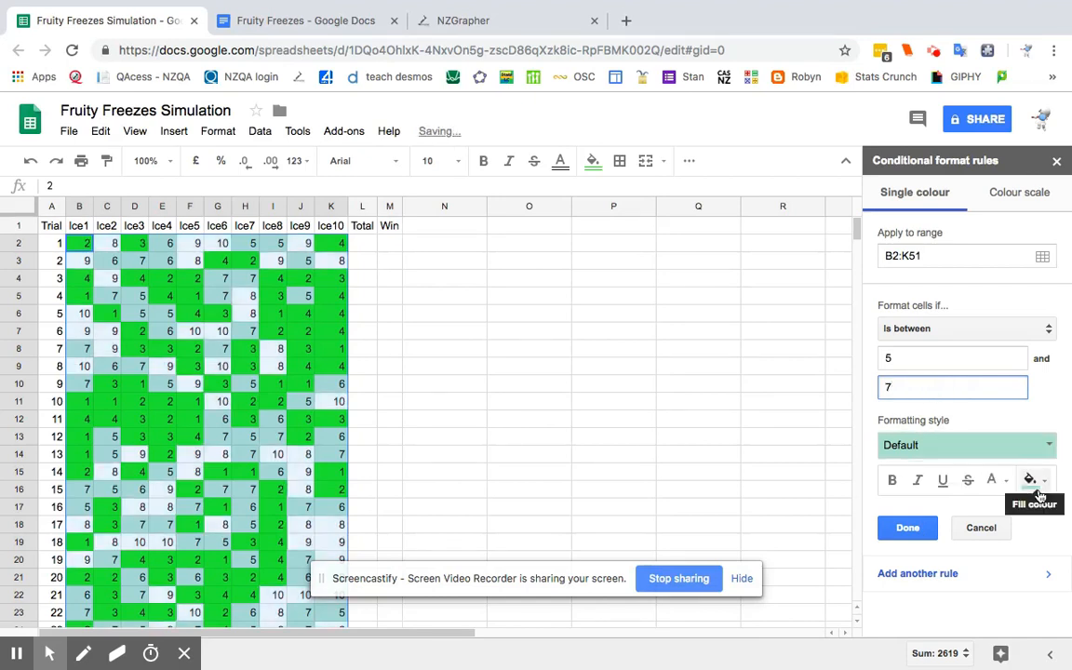
# Give the rule for values 5 to 7 a yellow fill and save it.
pyautogui.click(1031, 480)
pyautogui.click(940, 312)
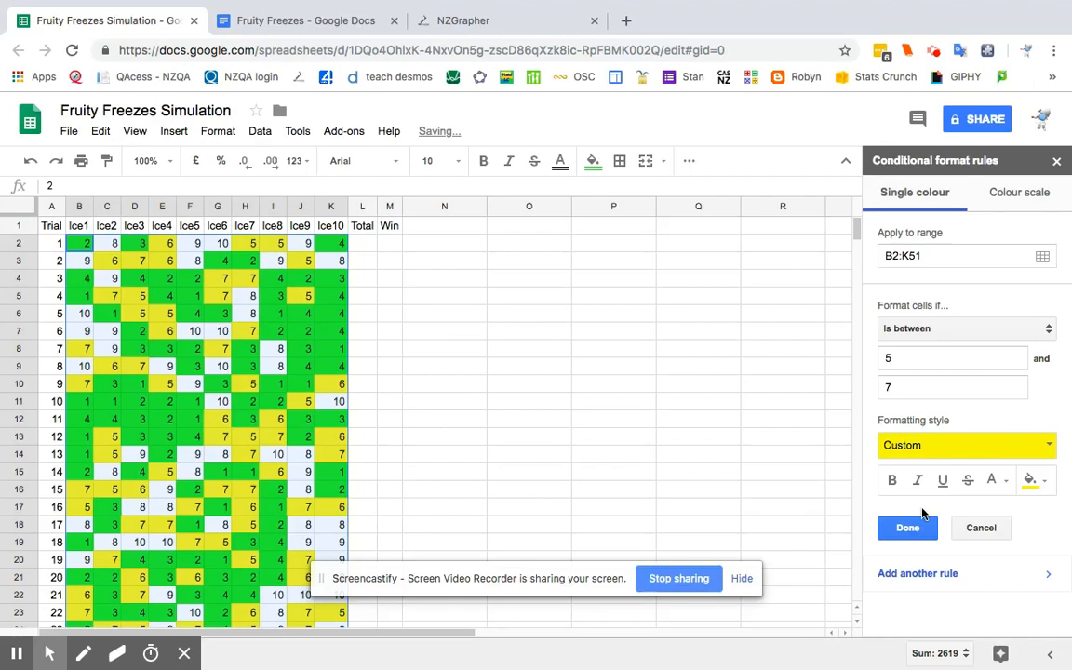
pyautogui.click(908, 529)
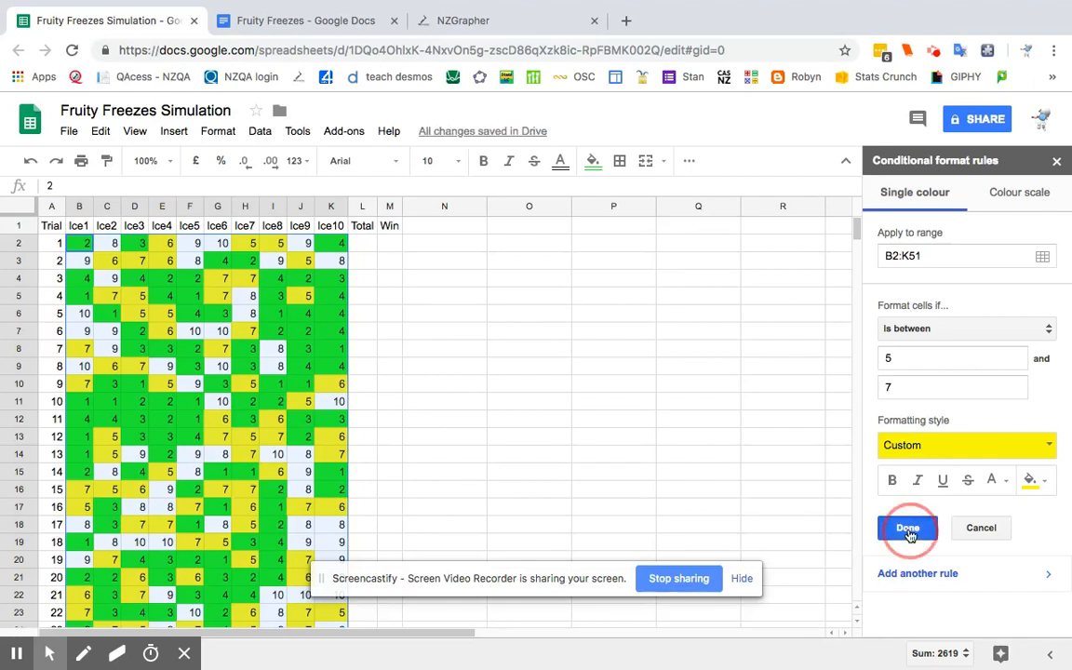
# Start a third format rule, check Grape's random number allocation in the Fruity Freezes document, and return to the simulation spreadsheet.
pyautogui.click(911, 393)
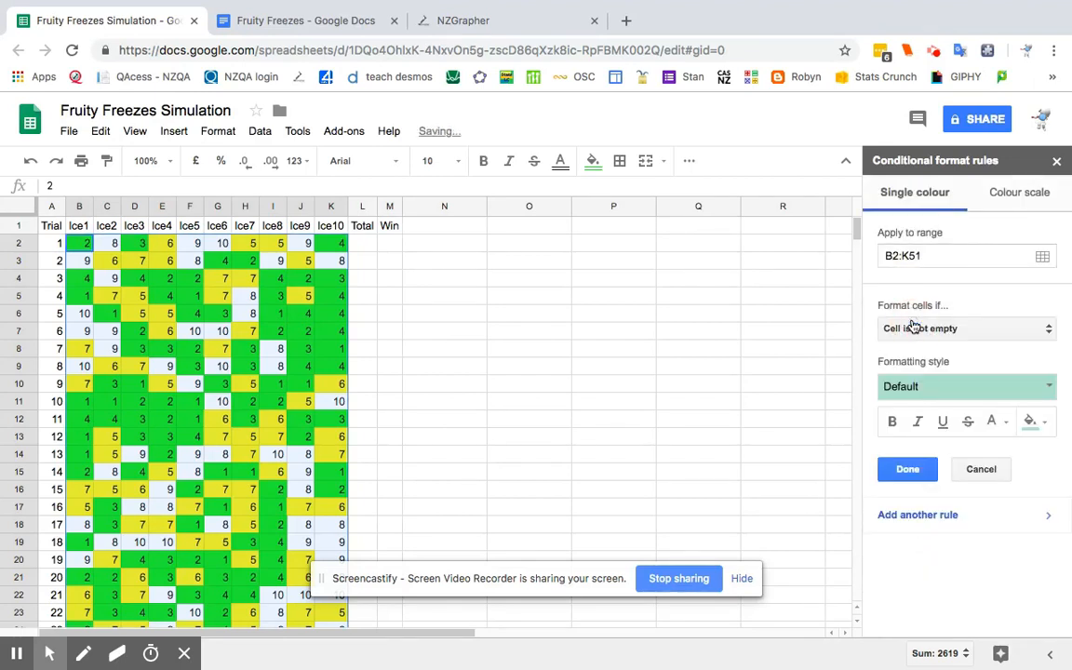
pyautogui.click(298, 20)
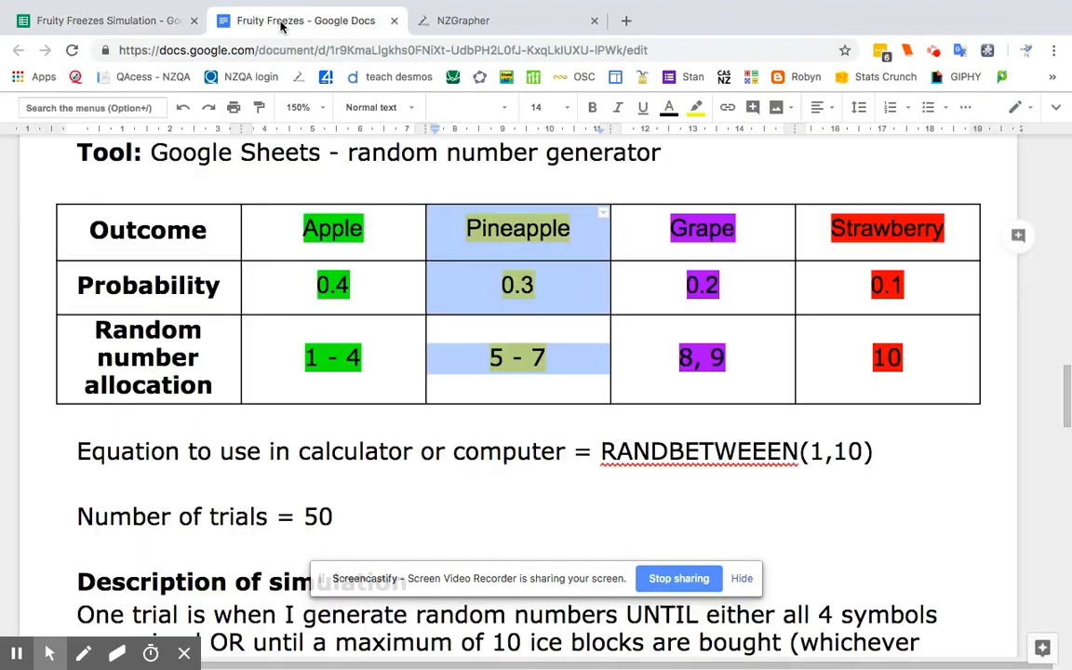
pyautogui.moveTo(724, 363); pyautogui.dragTo(682, 360)
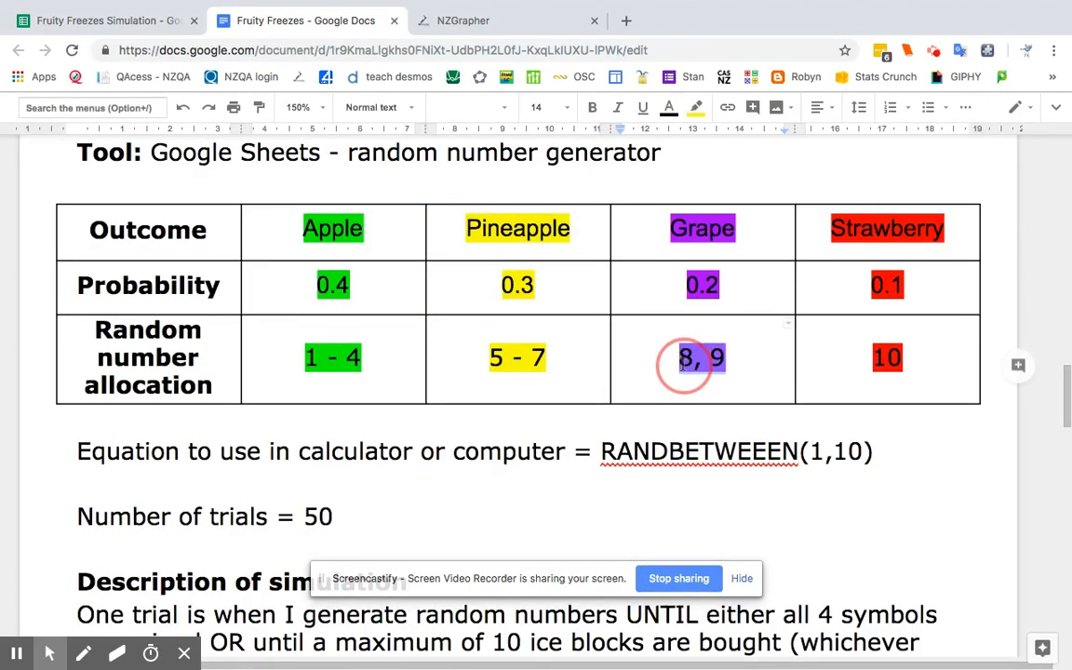
pyautogui.moveTo(138, 53)
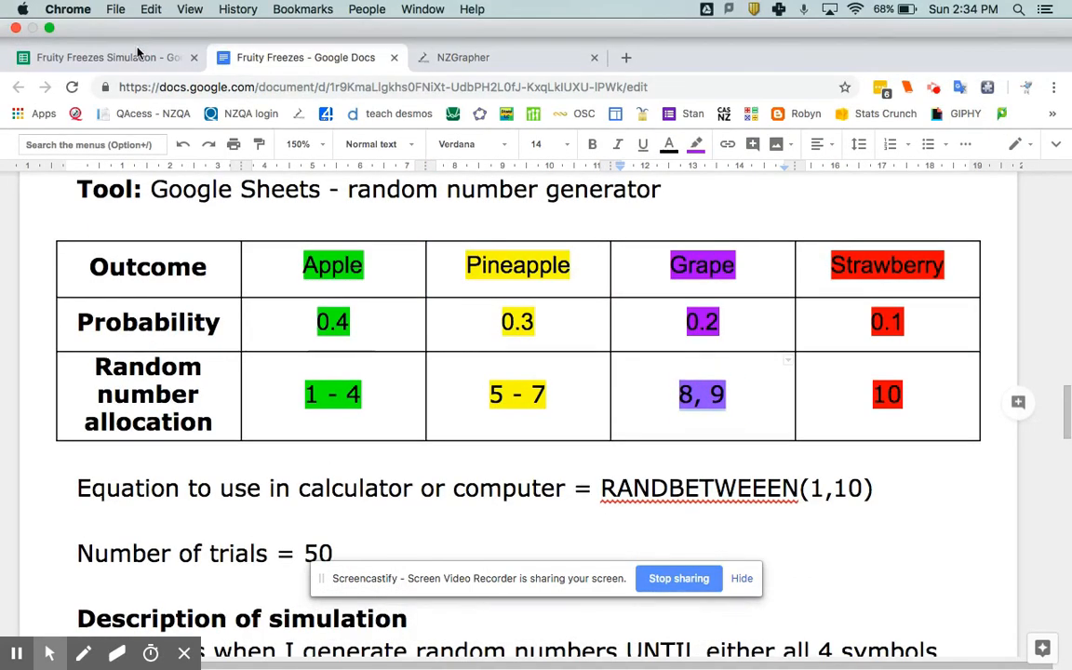
pyautogui.click(121, 55)
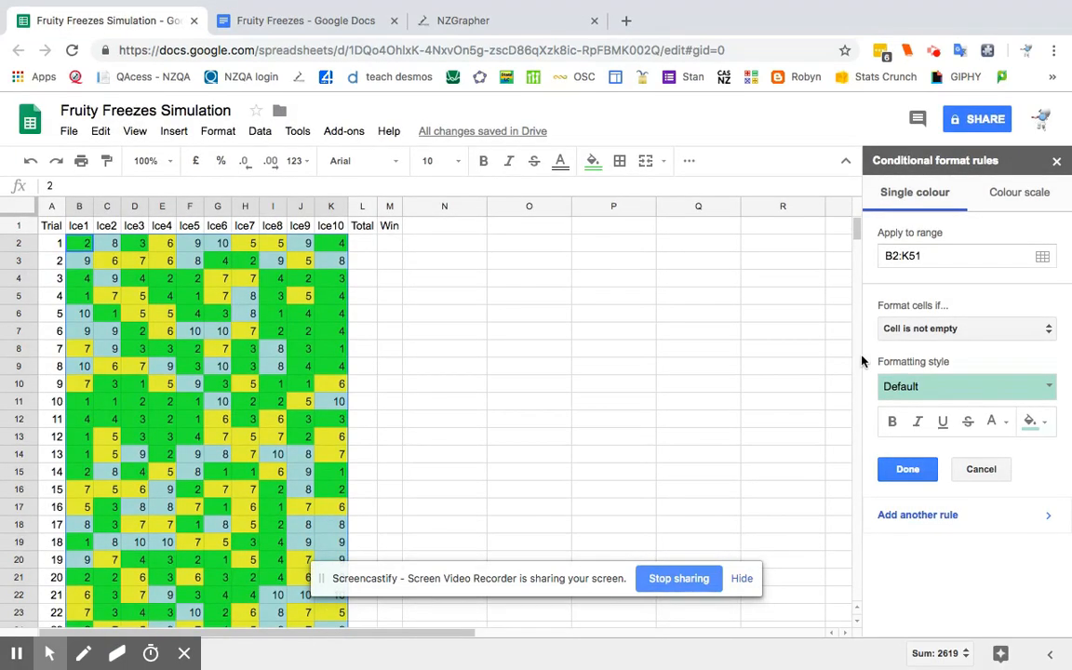
# Set the third conditional format rule for B2:K51 to apply when the value is between 8 and 9.
pyautogui.click(986, 327)
pyautogui.scroll(-2, 968, 330)
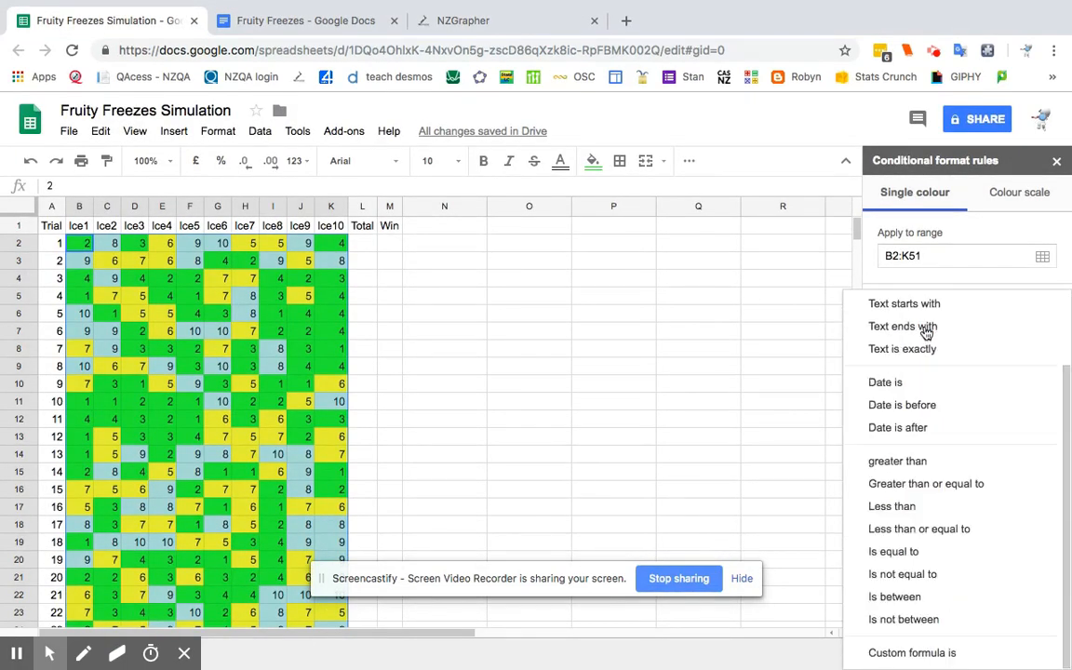
pyautogui.click(942, 605)
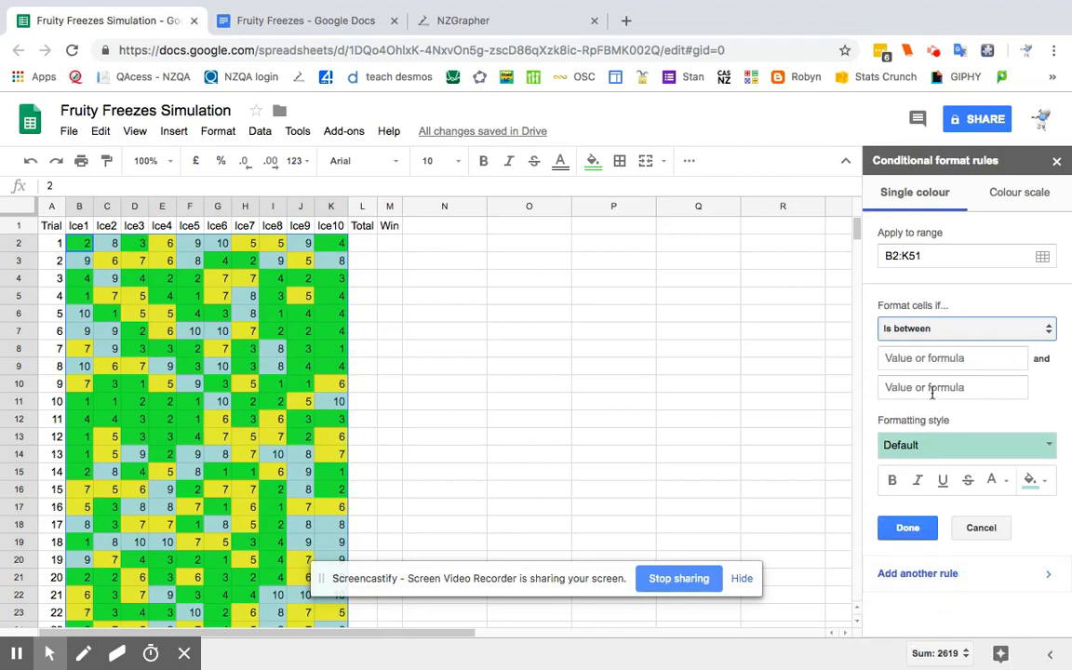
pyautogui.click(917, 359)
pyautogui.write('8')
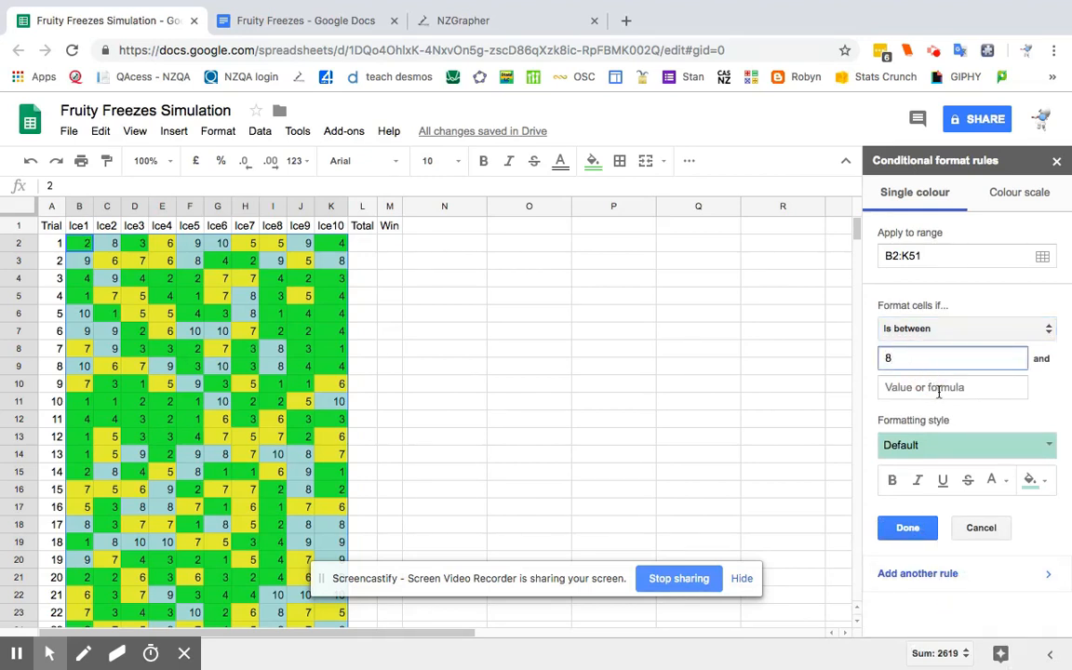
pyautogui.click(937, 390)
pyautogui.write('9')
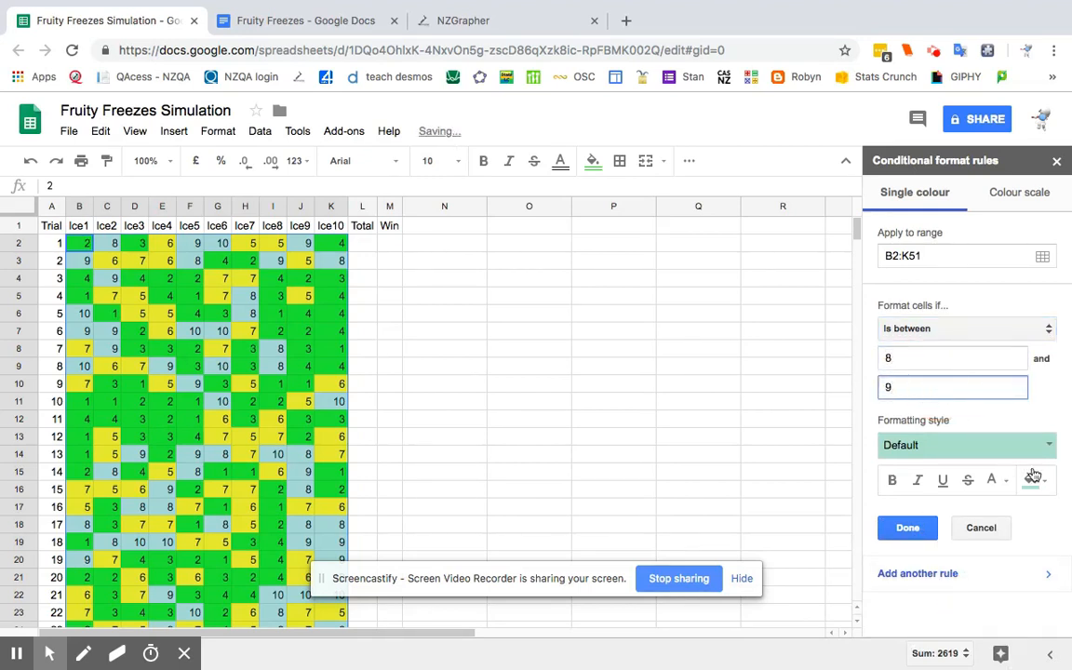
# Give the rule for values 8 to 9 a purple fill and save it.
pyautogui.click(1033, 479)
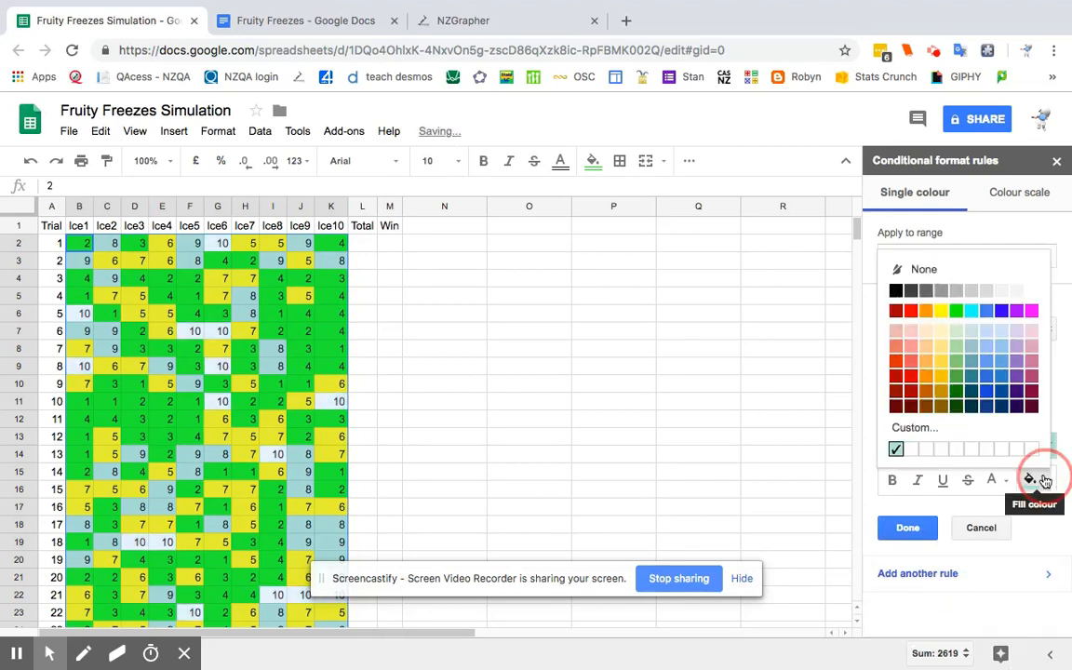
pyautogui.click(1017, 311)
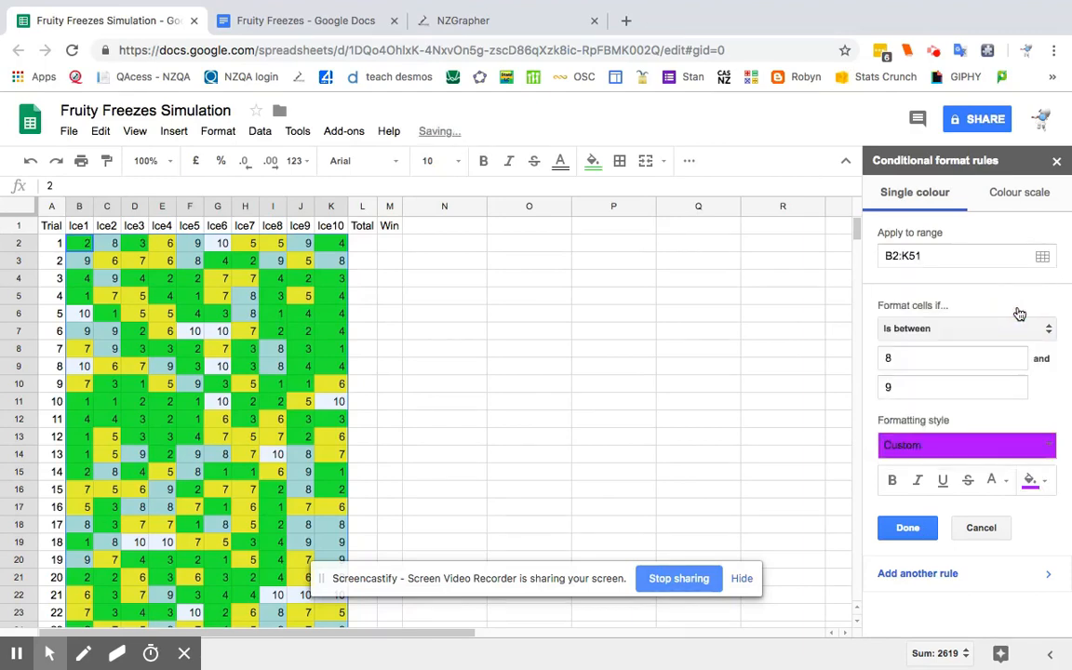
pyautogui.click(908, 527)
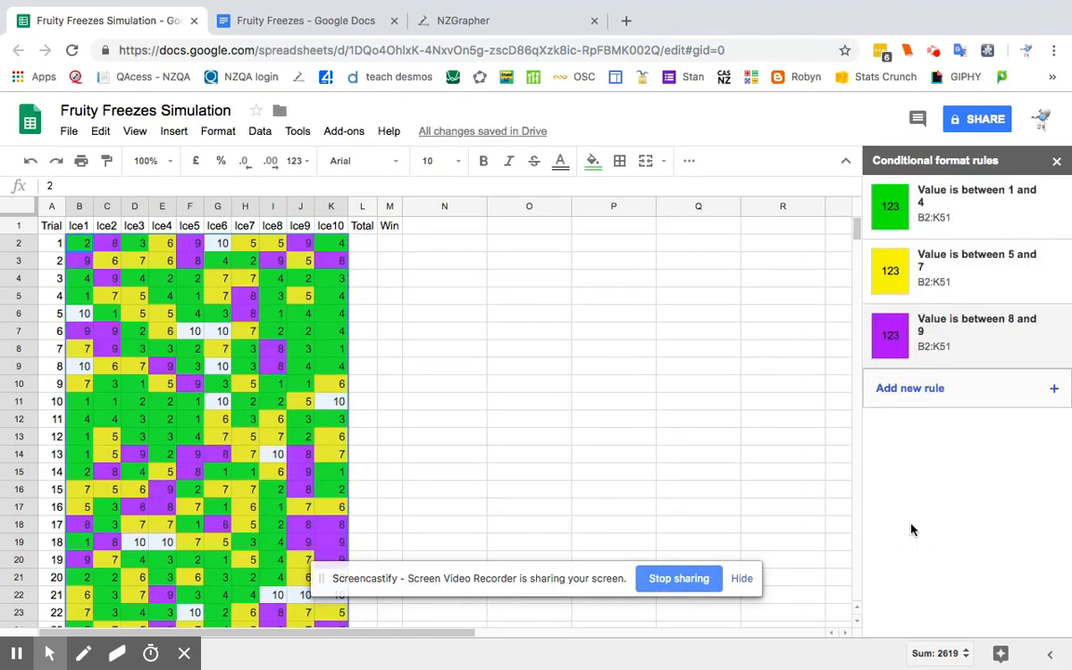
# Start a fourth format rule, check Strawberry's random number allocation in the Fruity Freezes document, and return to the simulation spreadsheet.
pyautogui.click(921, 389)
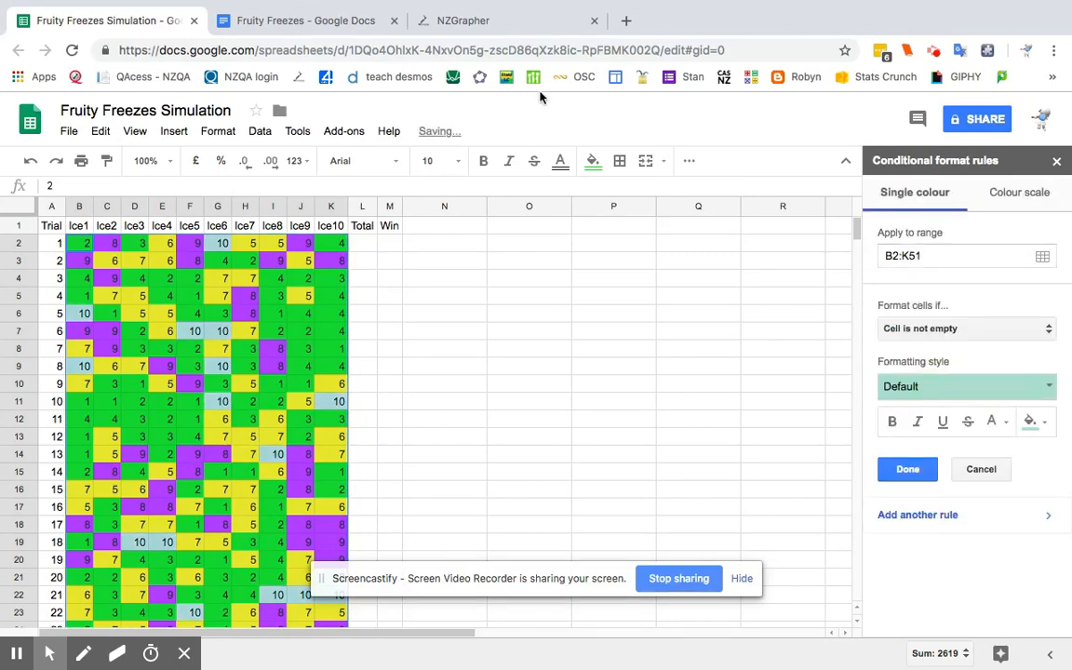
pyautogui.click(310, 23)
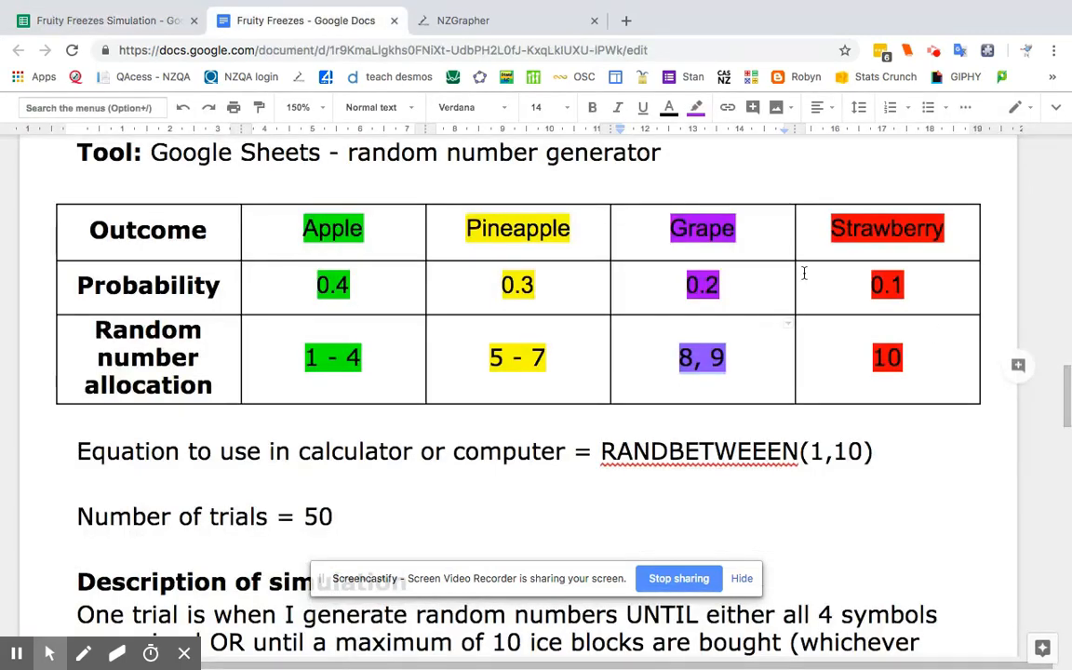
pyautogui.doubleClick(889, 359)
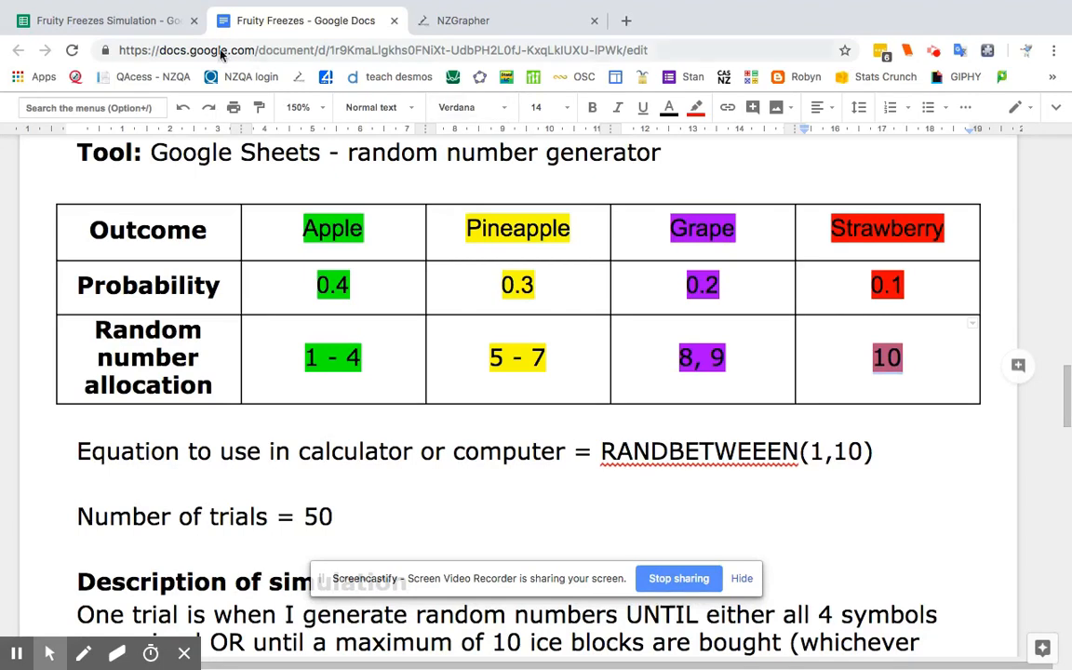
pyautogui.click(107, 21)
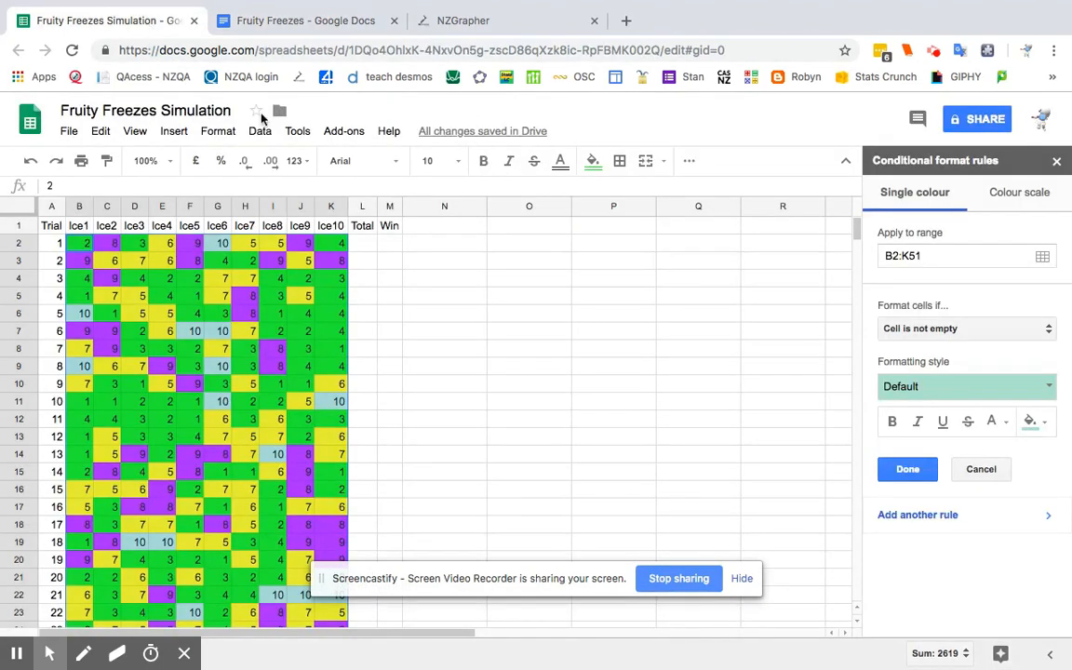
# Set the new conditional format rule for B2:K51 to apply when the value is equal to 10.
pyautogui.click(940, 333)
pyautogui.scroll(-2, 945, 507)
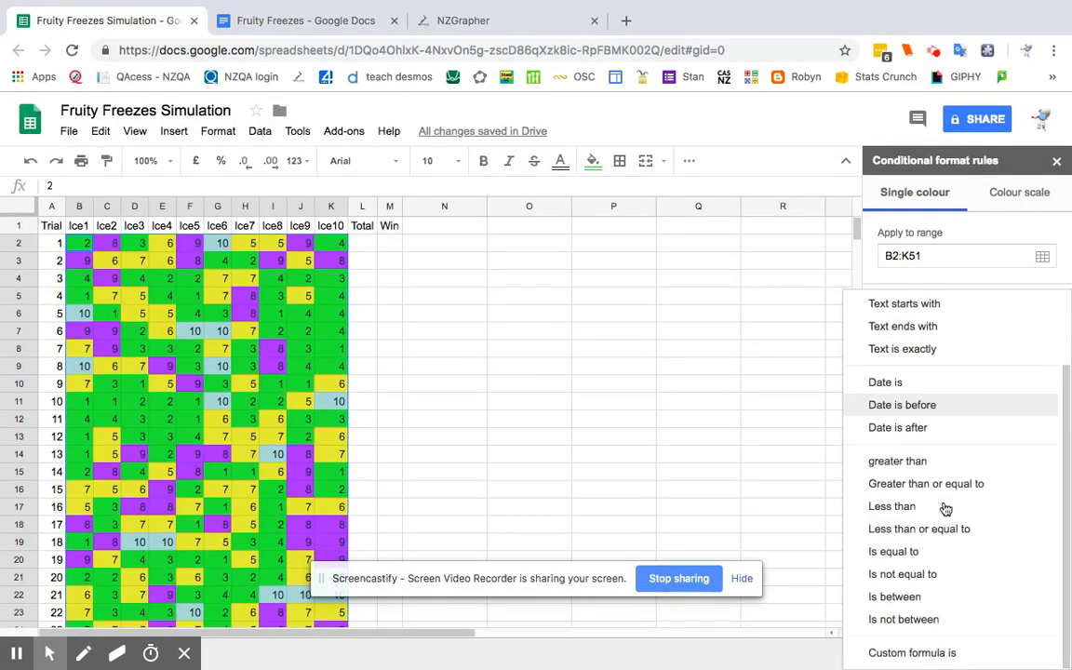
pyautogui.click(920, 550)
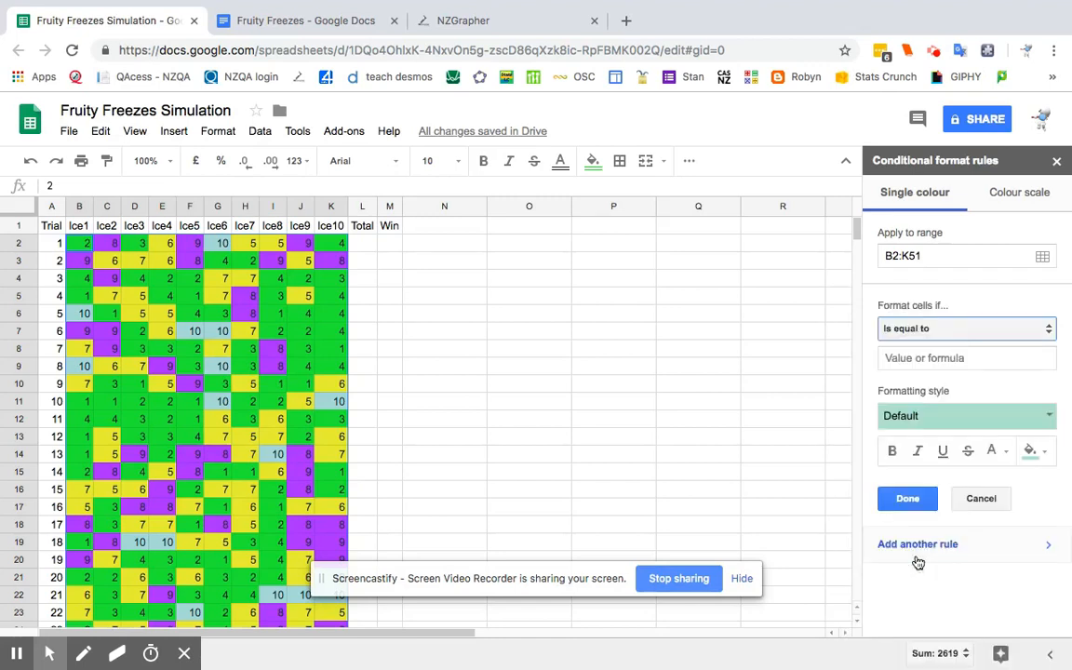
pyautogui.click(908, 358)
pyautogui.write('10')
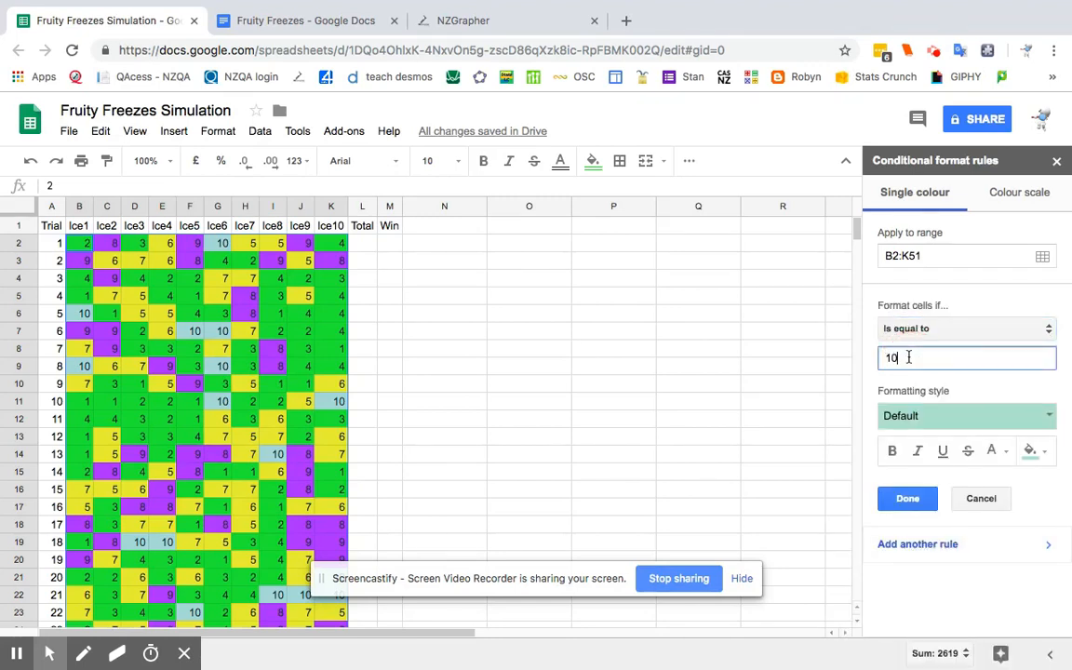
# Give the rule for value 10 a red fill, save it and deselect the data range.
pyautogui.click(1032, 450)
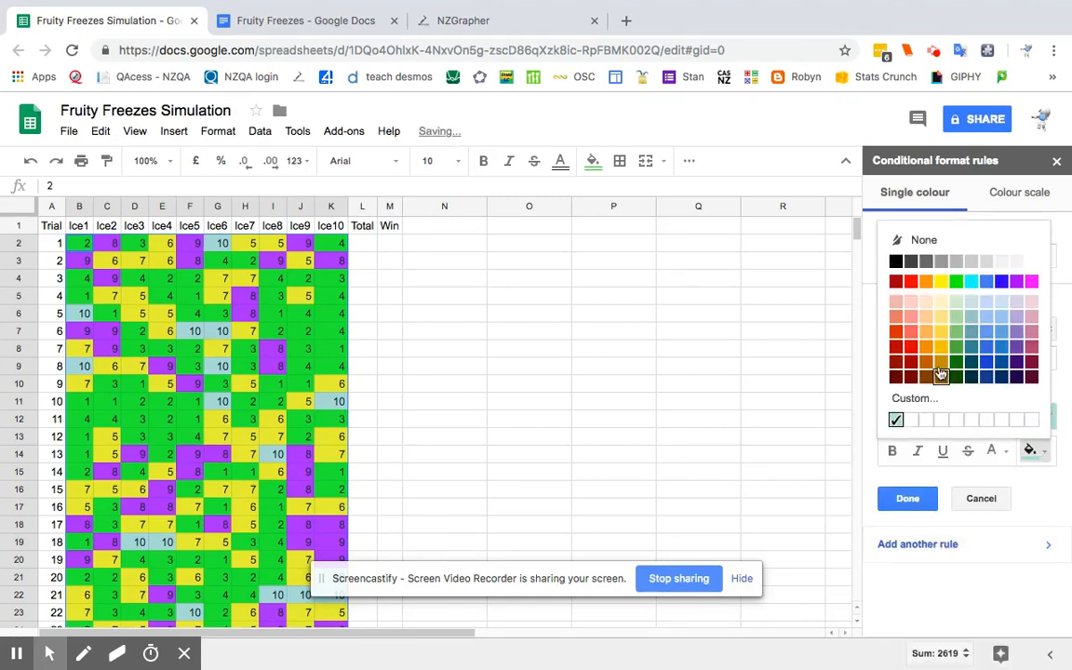
pyautogui.click(911, 283)
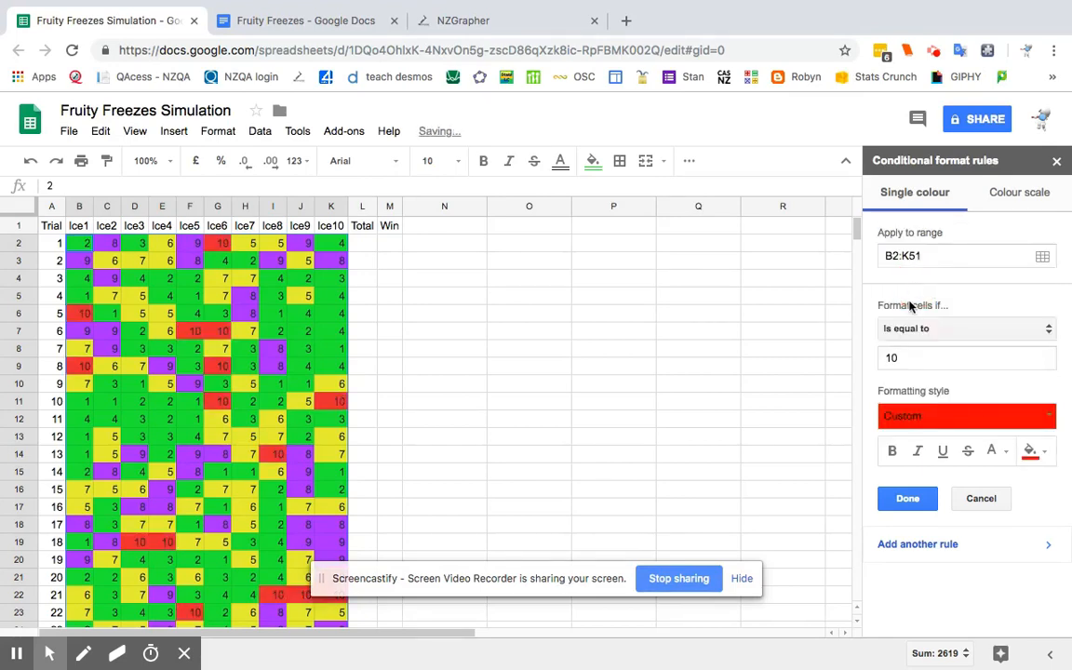
pyautogui.click(907, 499)
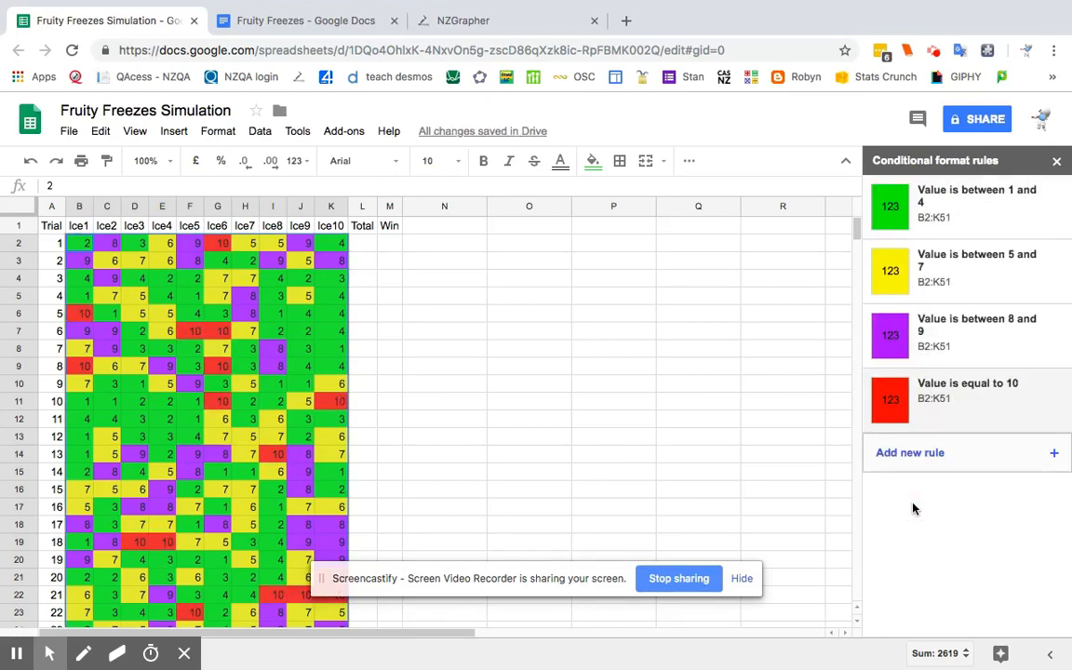
pyautogui.click(655, 423)
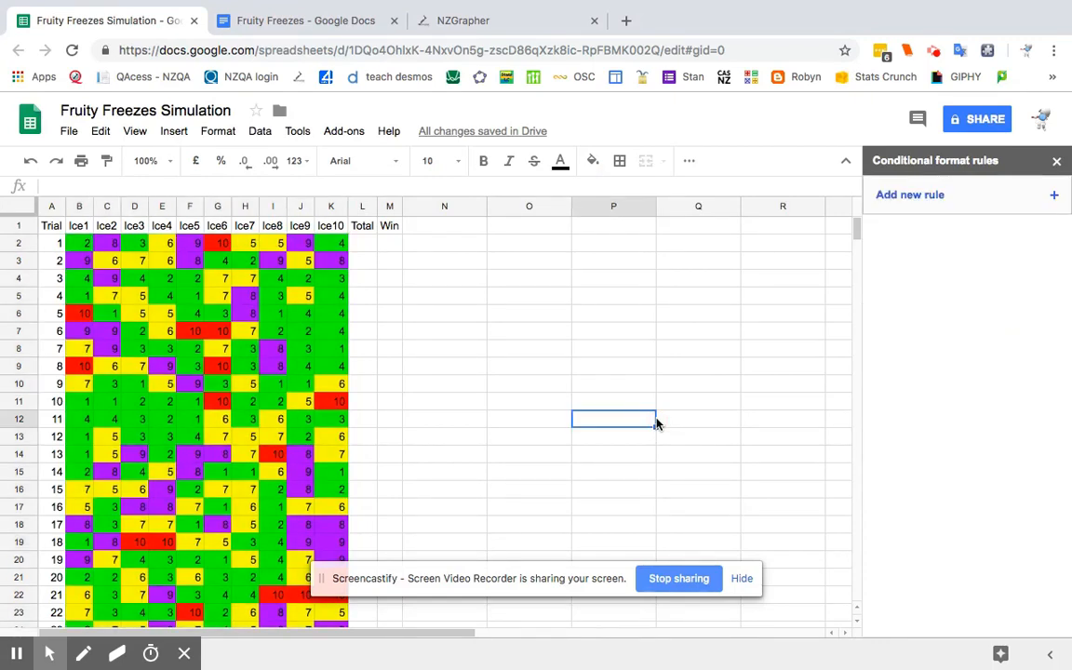
# Select Trial 1's Total cell, then read in the Fruity Freezes document's simulation description when a trial ends.
pyautogui.click(361, 247)
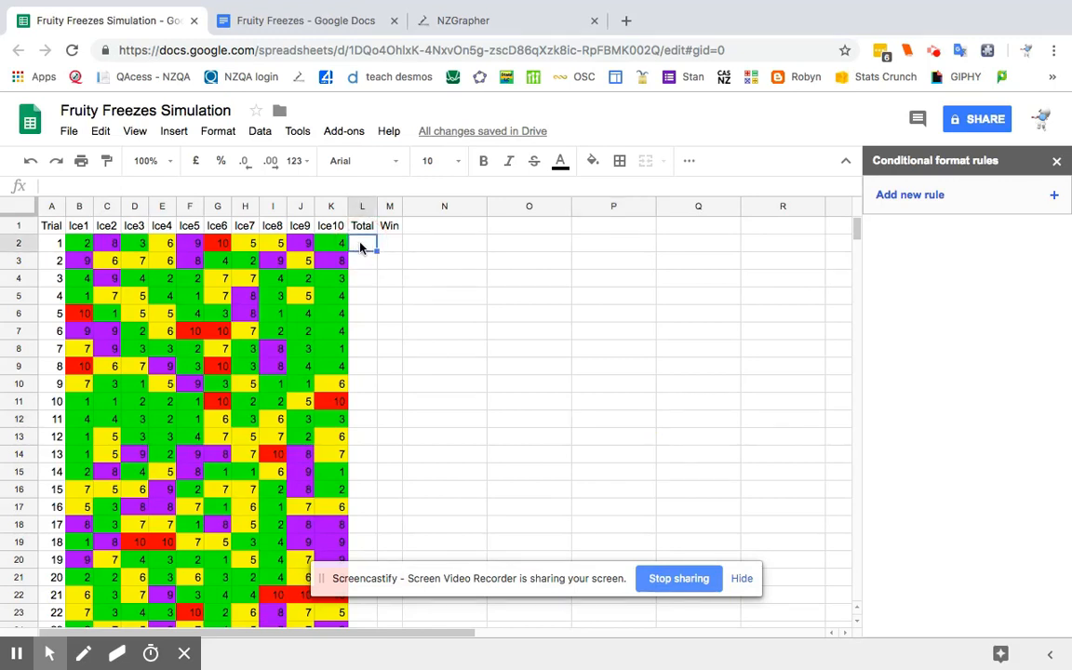
pyautogui.click(269, 19)
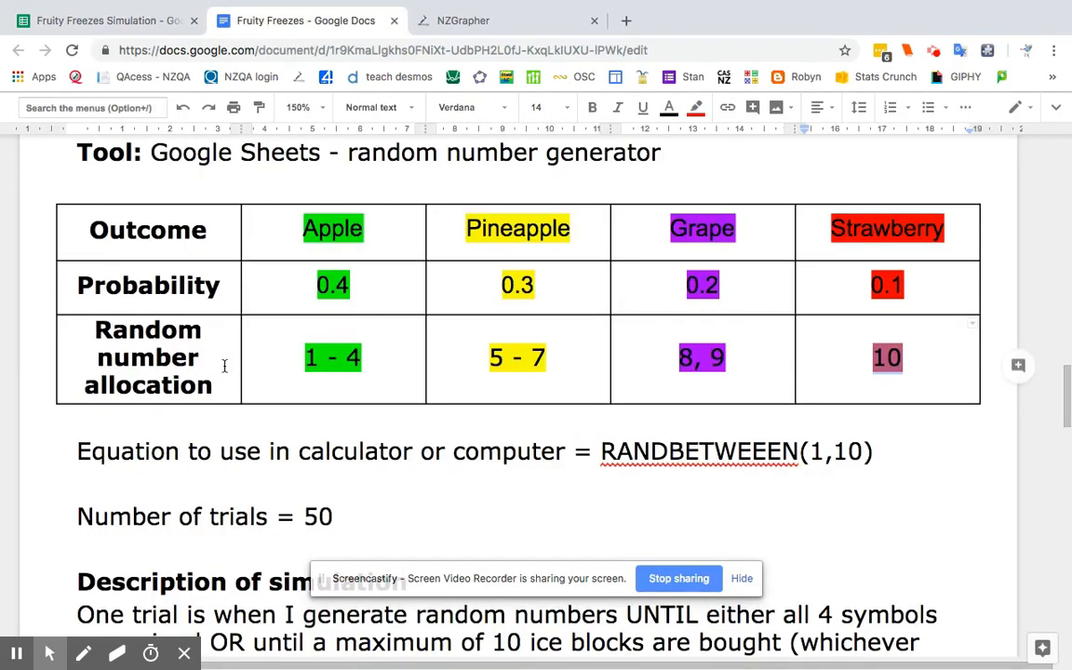
pyautogui.scroll(-5, 259, 402)
pyautogui.scroll(-1, 261, 407)
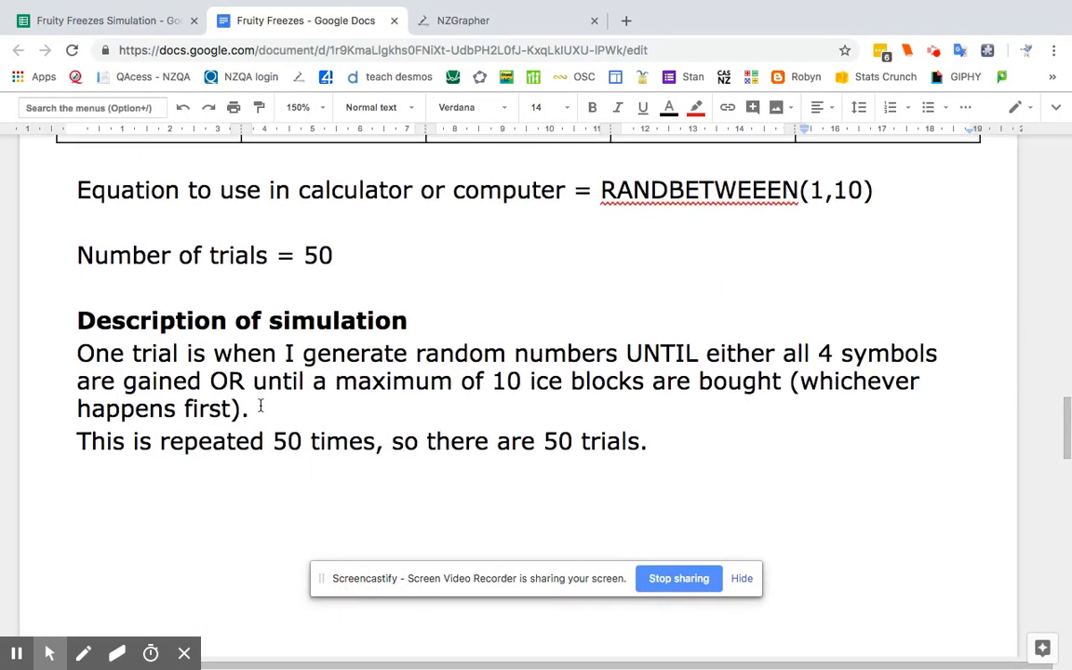
pyautogui.moveTo(110, 352); pyautogui.dragTo(318, 401)
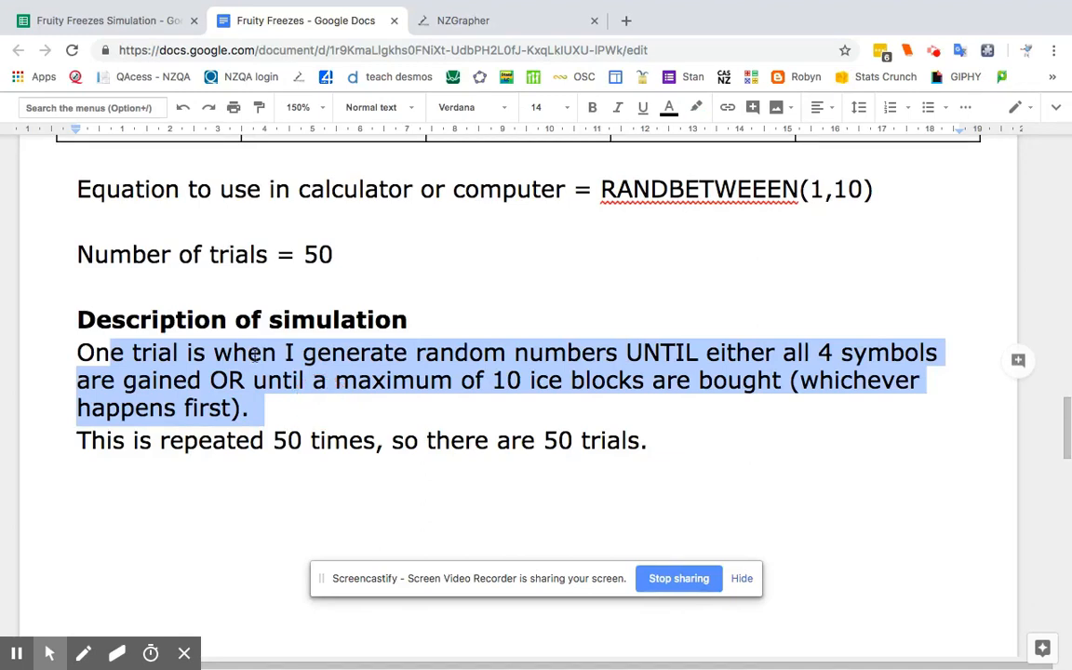
pyautogui.click(253, 355)
pyautogui.rightClick(253, 355)
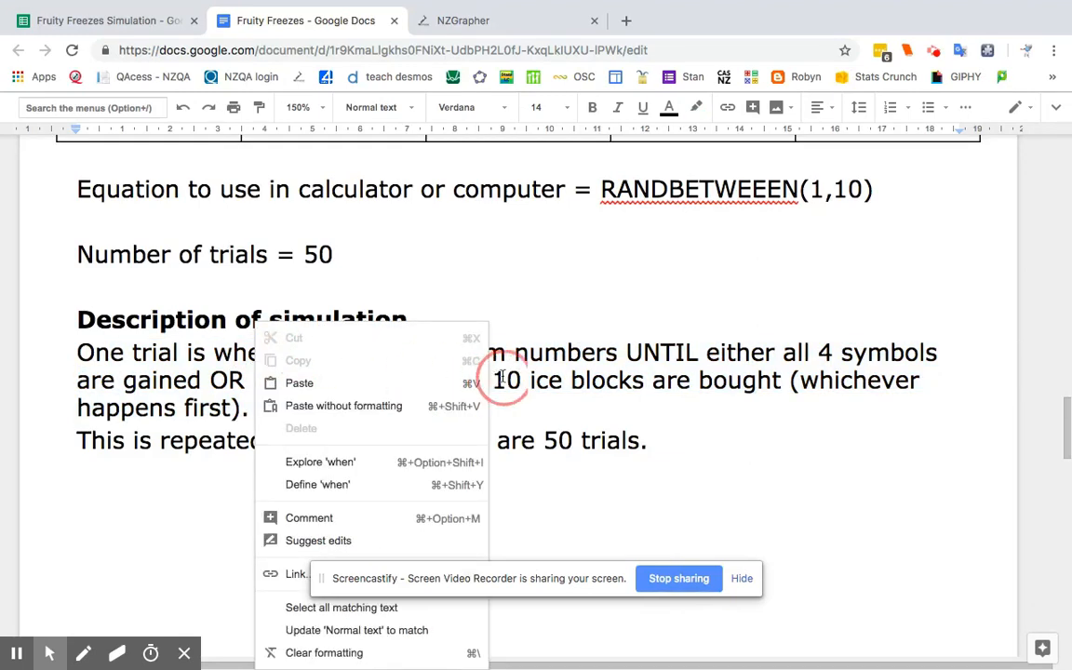
pyautogui.click(607, 326)
pyautogui.moveTo(843, 352); pyautogui.dragTo(796, 352)
pyautogui.moveTo(429, 382); pyautogui.dragTo(534, 394)
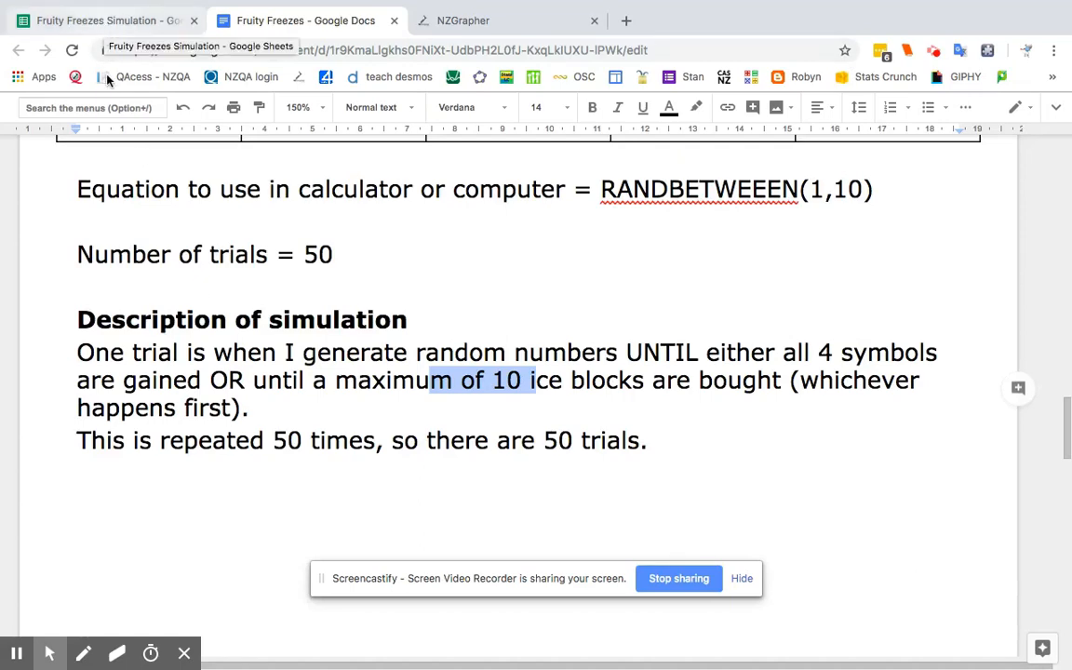
# Review the Plan and Problem sections of the Fruity Freezes document, and return to the simulation spreadsheet.
pyautogui.scroll(3, 214, 296)
pyautogui.scroll(3, 214, 296)
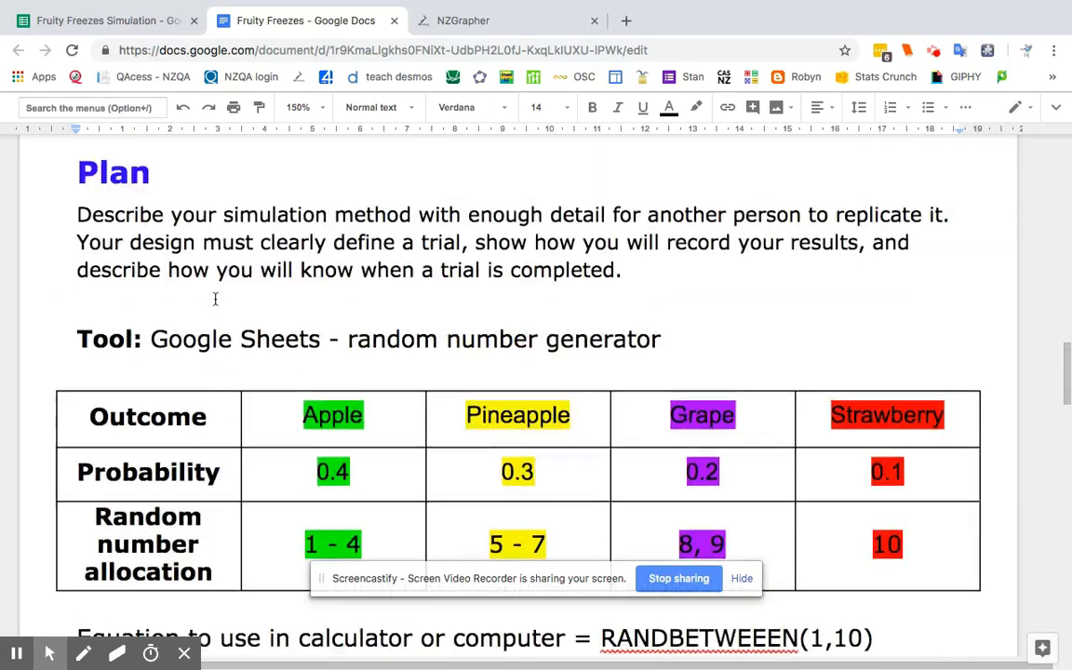
pyautogui.scroll(1, 214, 298)
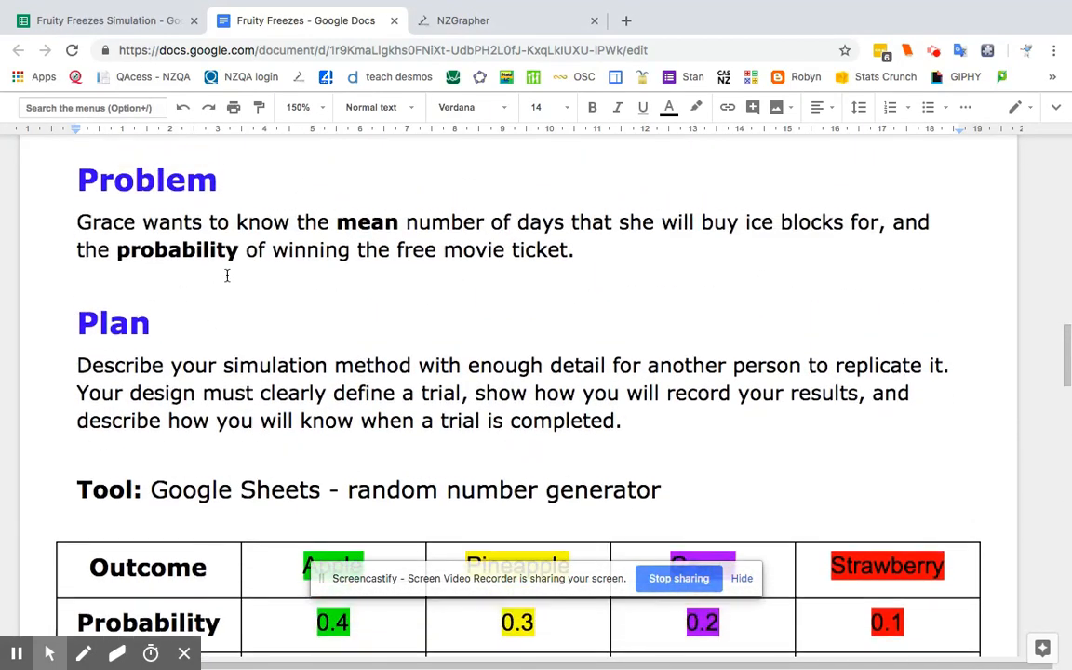
pyautogui.click(104, 21)
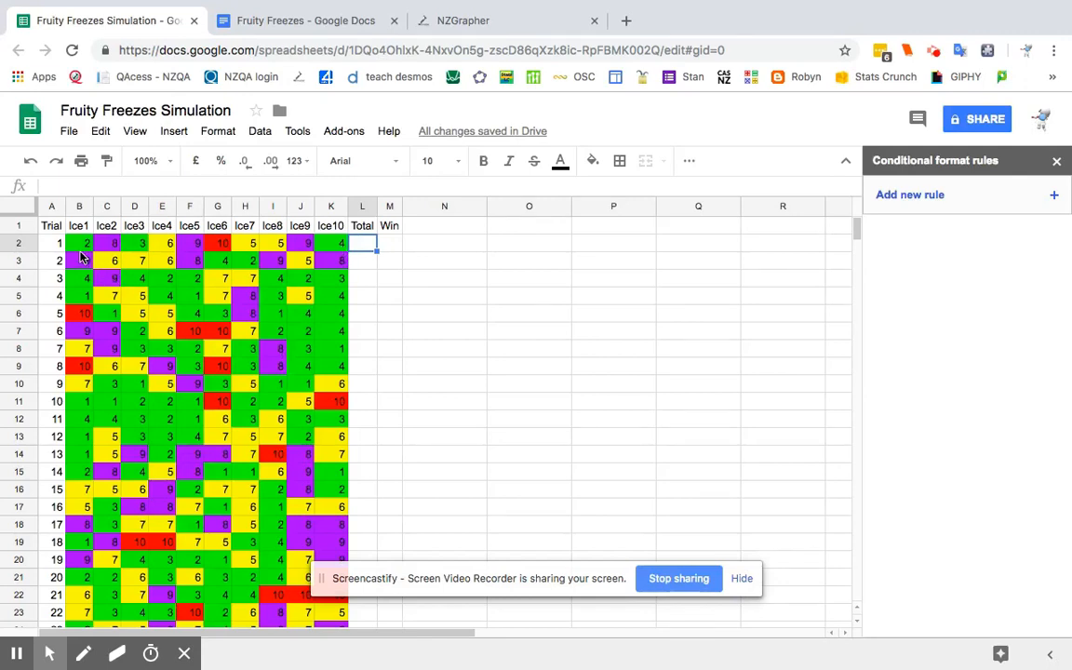
# Examine Trial 1's ice blocks one by one from Ice1 to find where all four flavours have been collected.
pyautogui.click(16, 243)
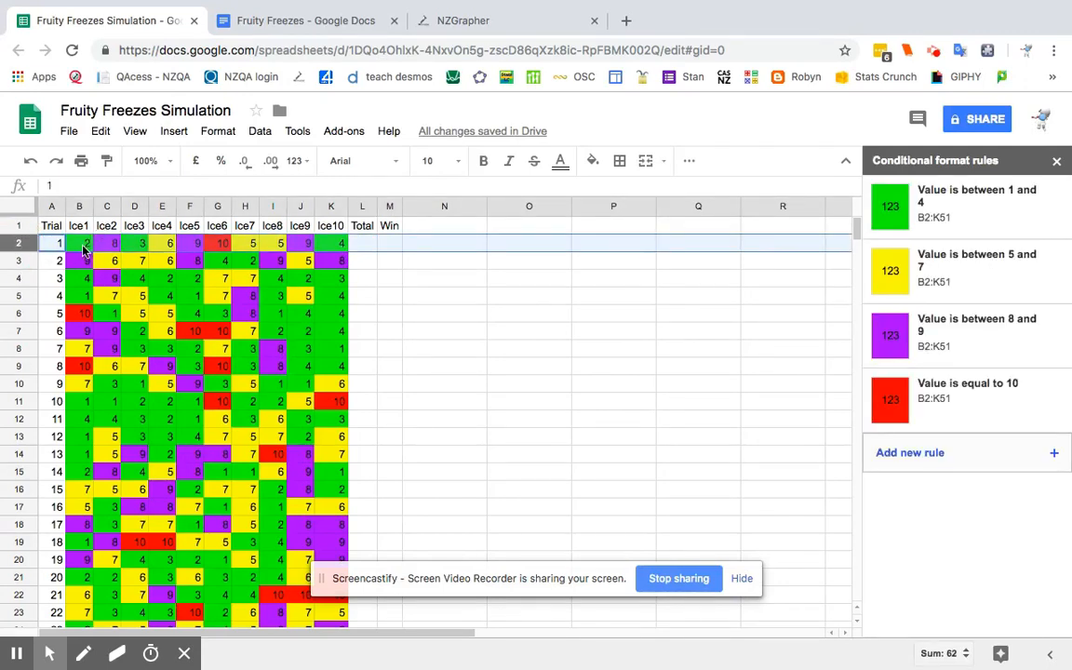
pyautogui.click(80, 246)
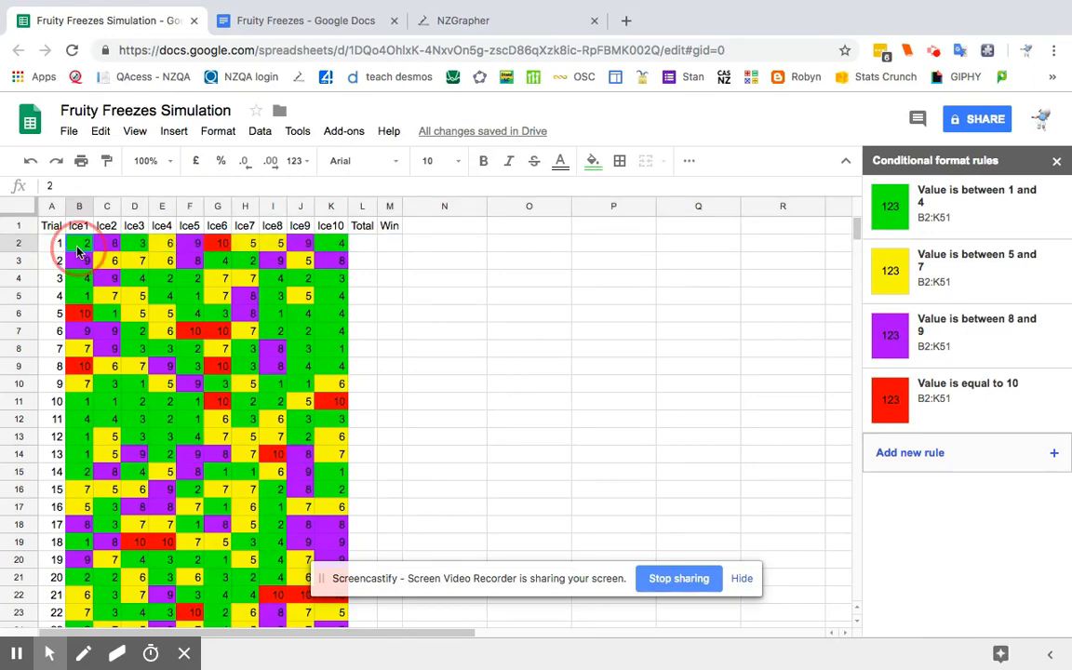
pyautogui.click(110, 247)
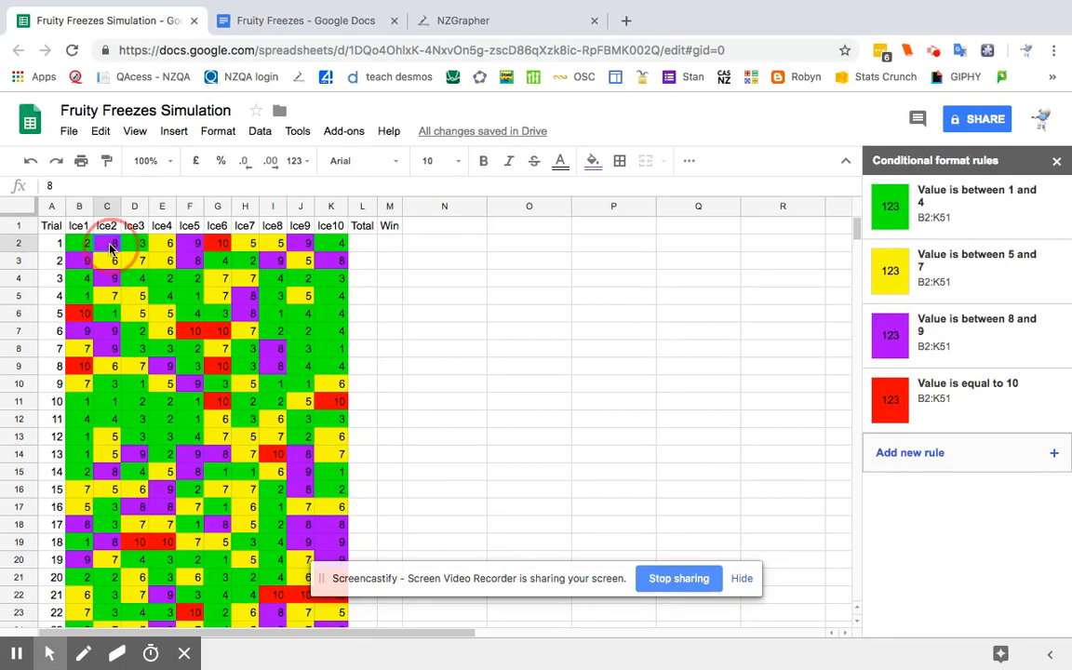
pyautogui.click(135, 247)
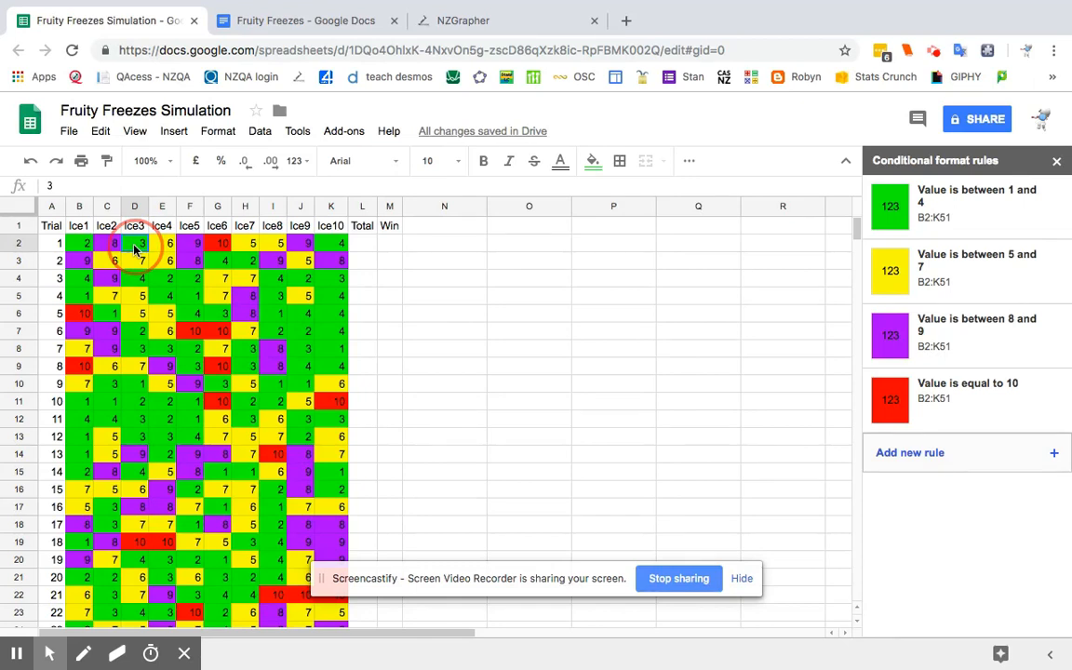
pyautogui.moveTo(135, 247); pyautogui.dragTo(110, 248)
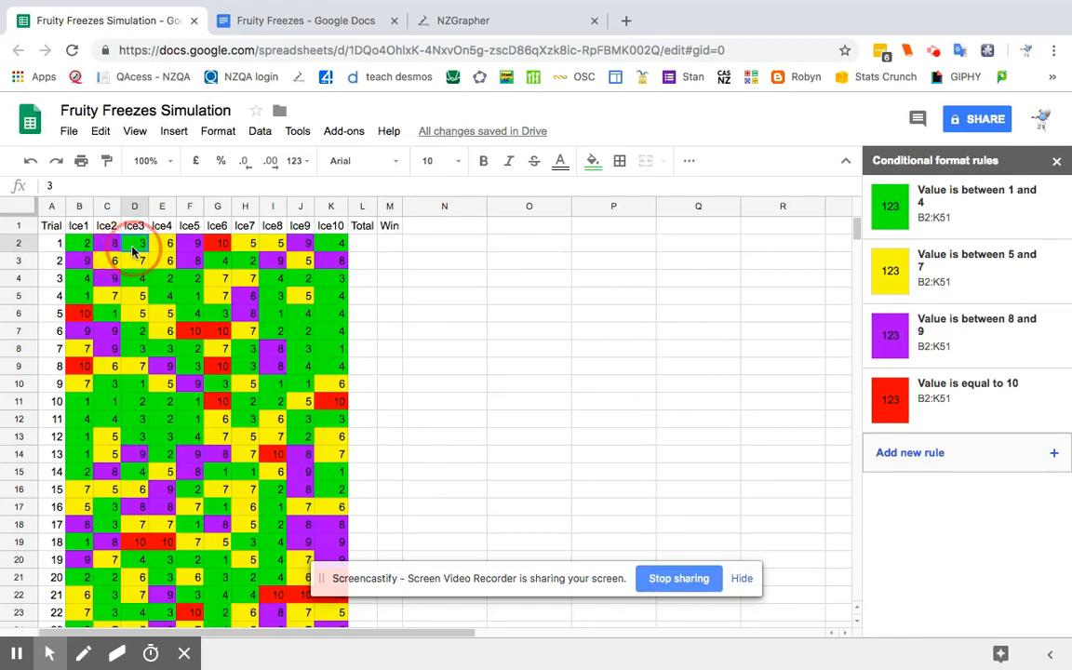
pyautogui.click(160, 245)
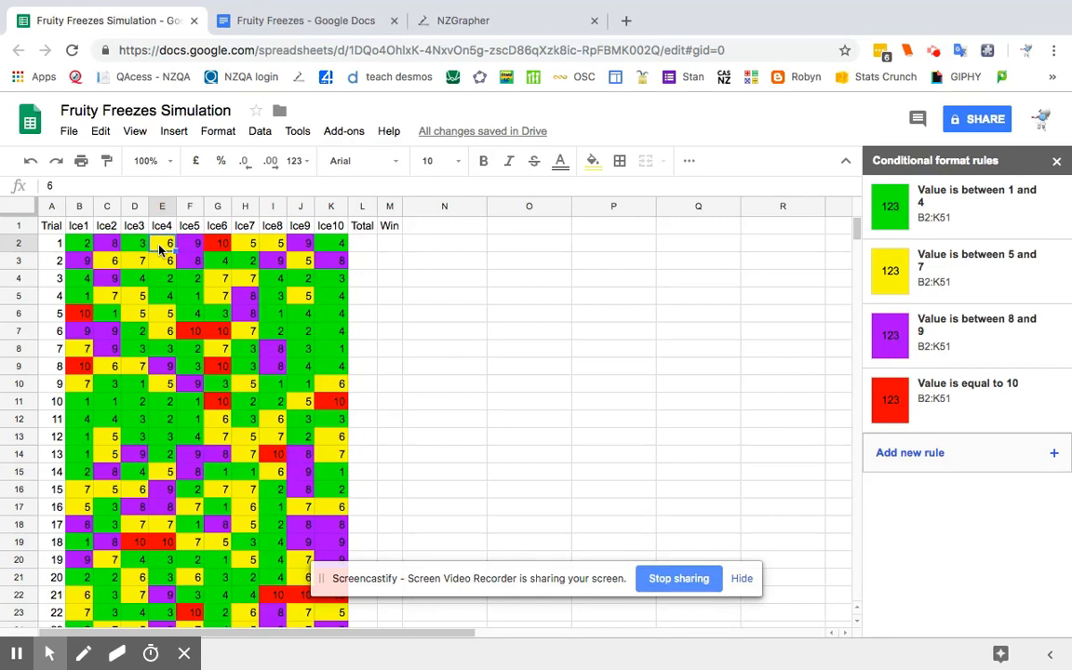
pyautogui.click(160, 244)
pyautogui.click(186, 246)
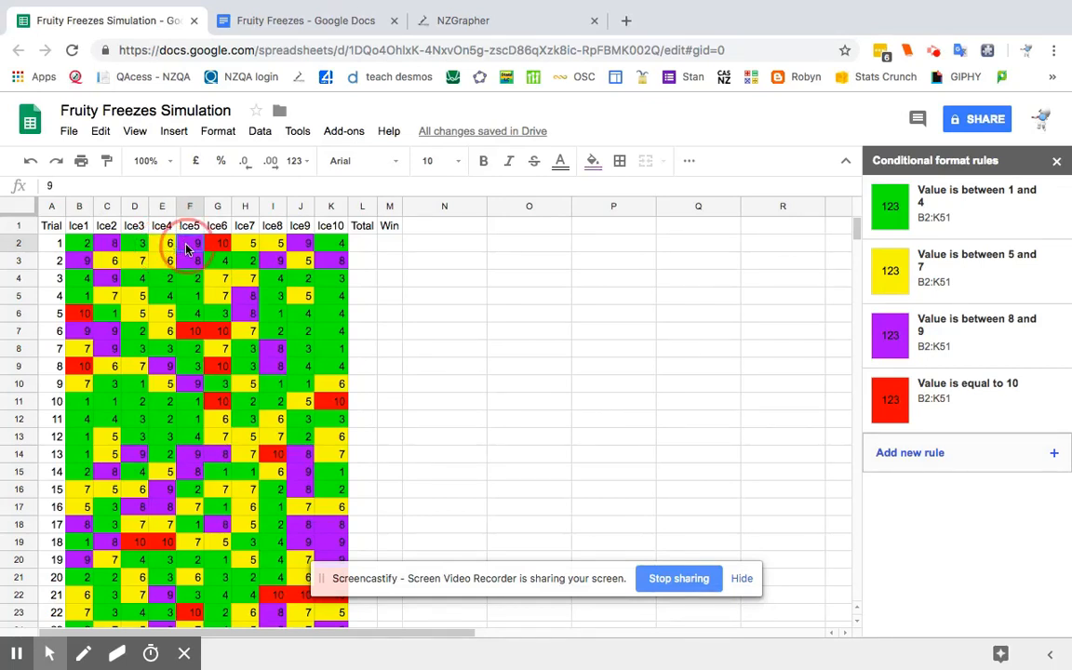
pyautogui.click(186, 247)
pyautogui.click(221, 245)
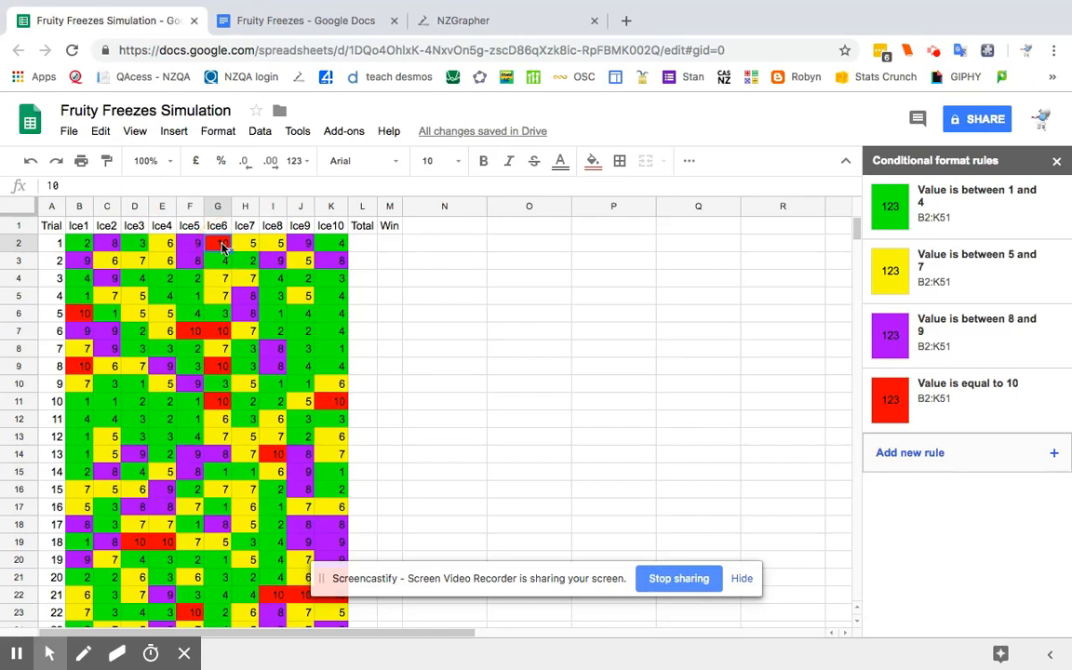
# Clear Trial 1's values from Ice7 through Ice10.
pyautogui.click(246, 248)
pyautogui.press('Delete')
pyautogui.press('Right')
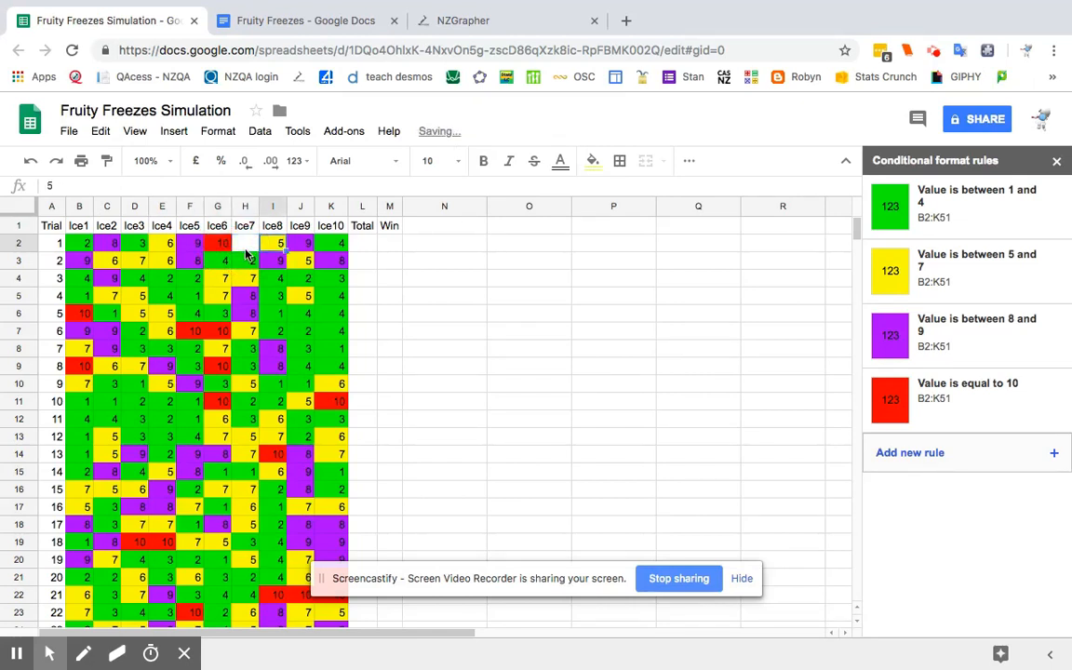
pyautogui.press('Delete')
pyautogui.press('Right')
pyautogui.press('Delete')
pyautogui.press('Right')
pyautogui.press('Delete')
# Record Trial 1's Total as 6 and its Win as Yes.
pyautogui.press('Right')
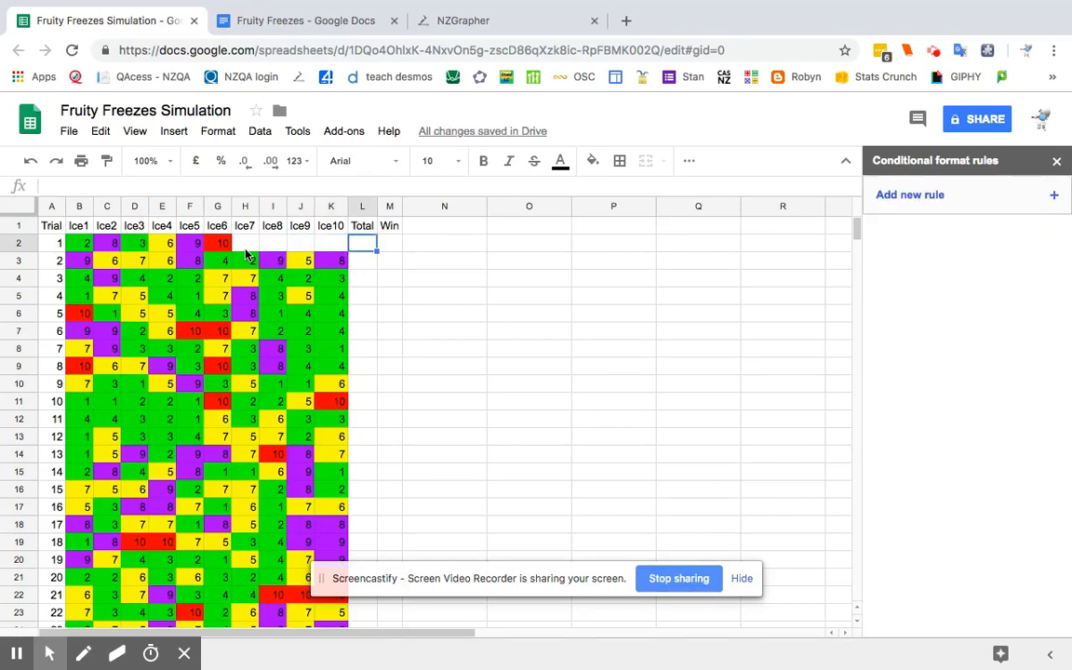
pyautogui.write('6')
pyautogui.press('Tab')
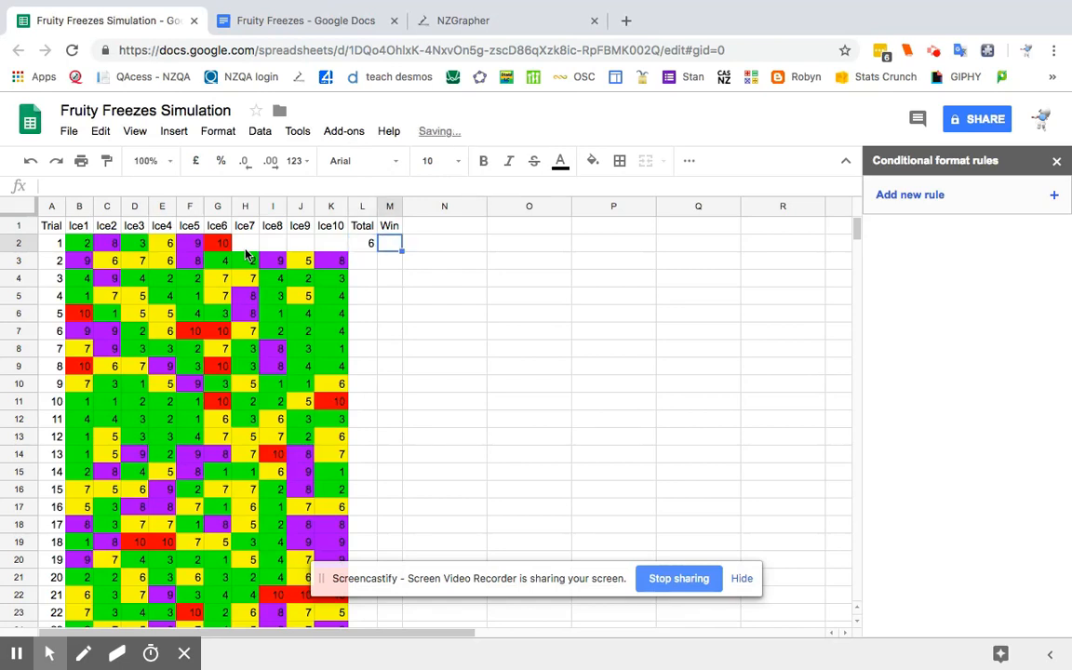
pyautogui.write('Yes')
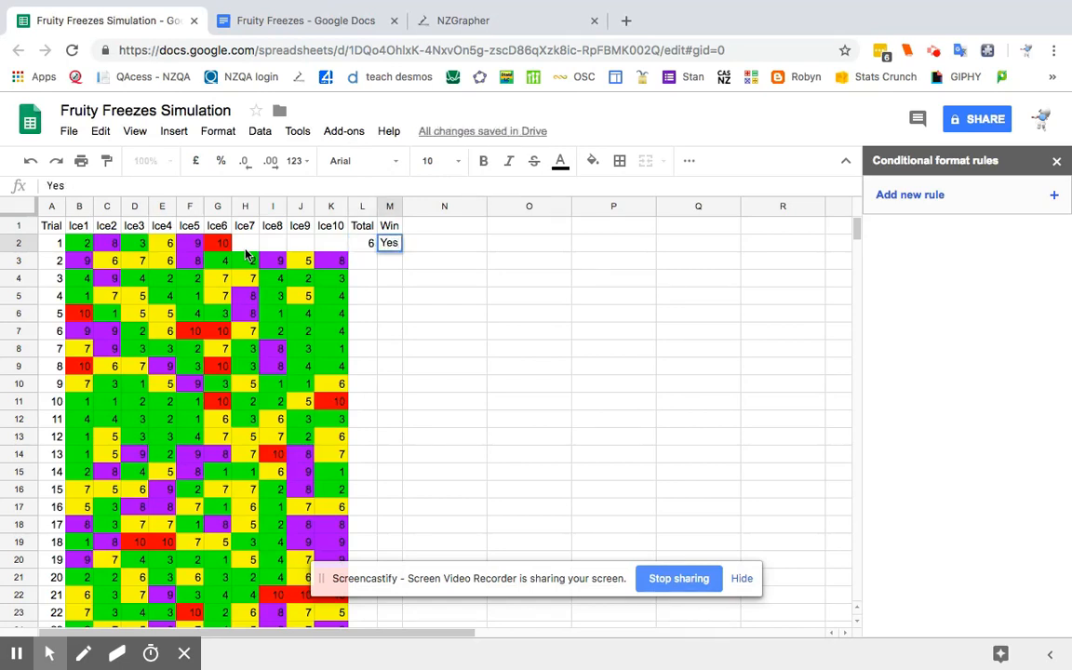
pyautogui.press('Return')
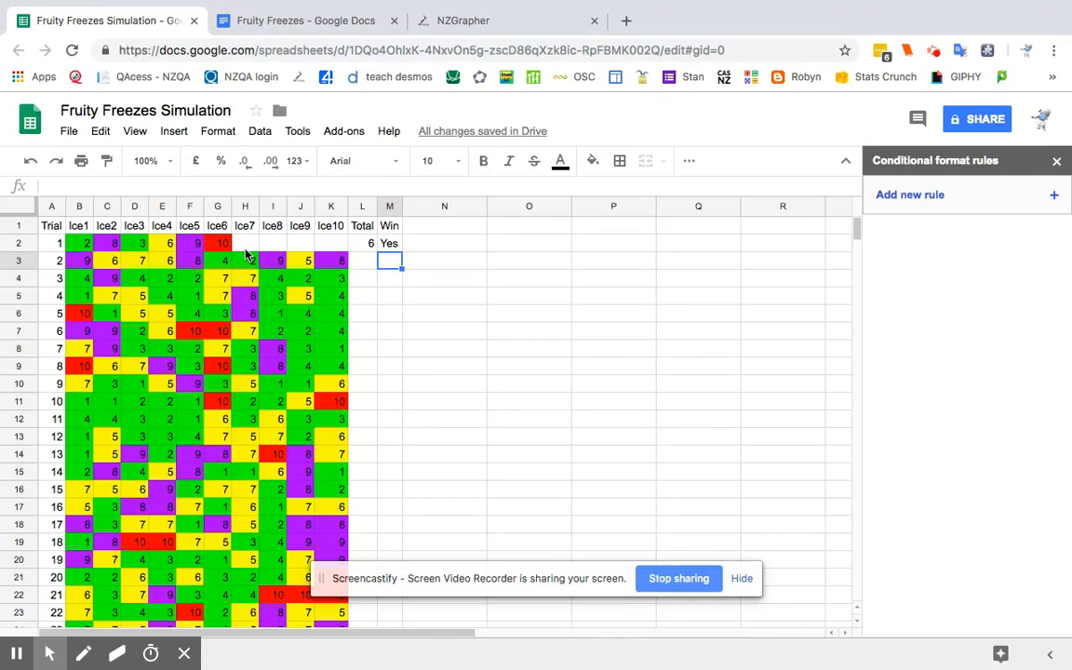
# Examine Trial 2's ice blocks one by one from Ice1 to Ice10 to check whether all four flavours are collected.
pyautogui.click(15, 263)
pyautogui.click(16, 262)
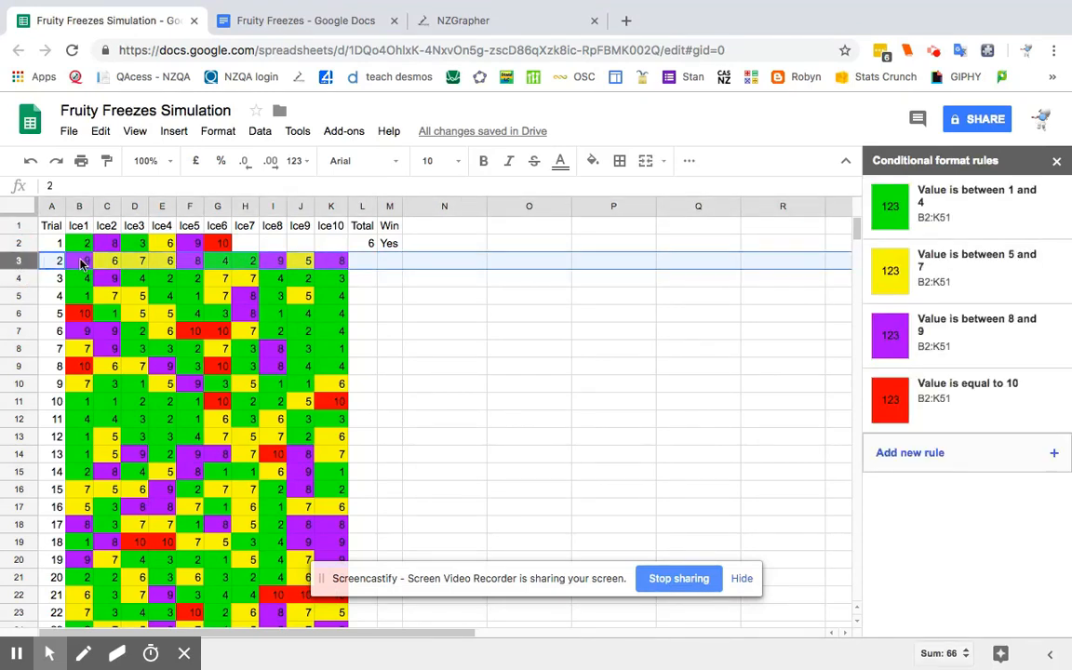
pyautogui.click(81, 263)
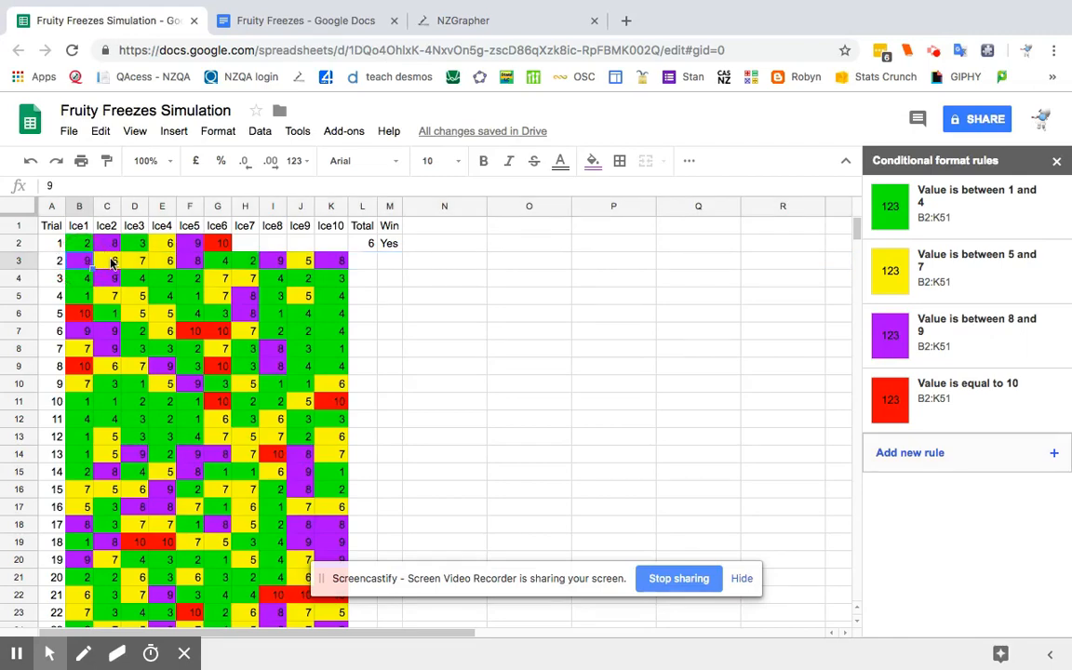
pyautogui.click(110, 263)
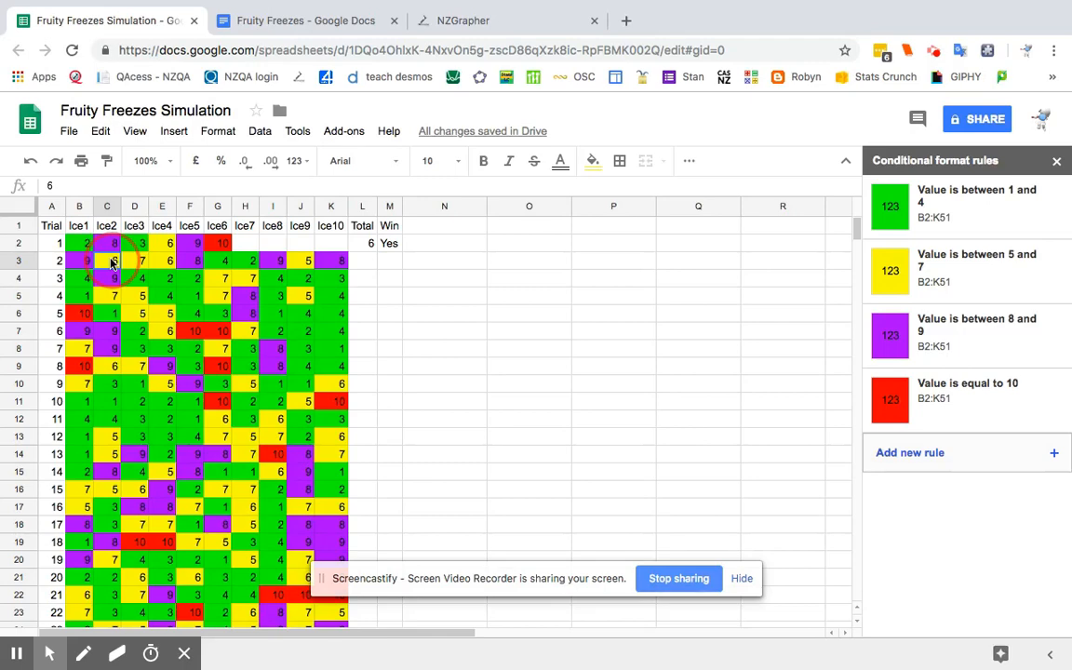
pyautogui.click(134, 265)
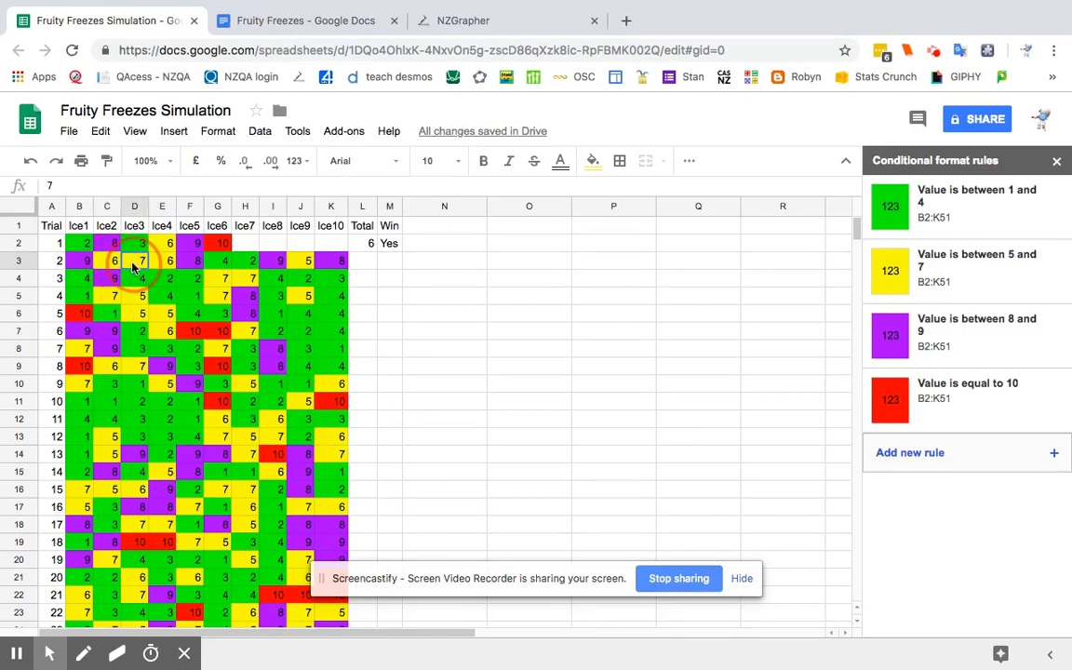
pyautogui.click(161, 267)
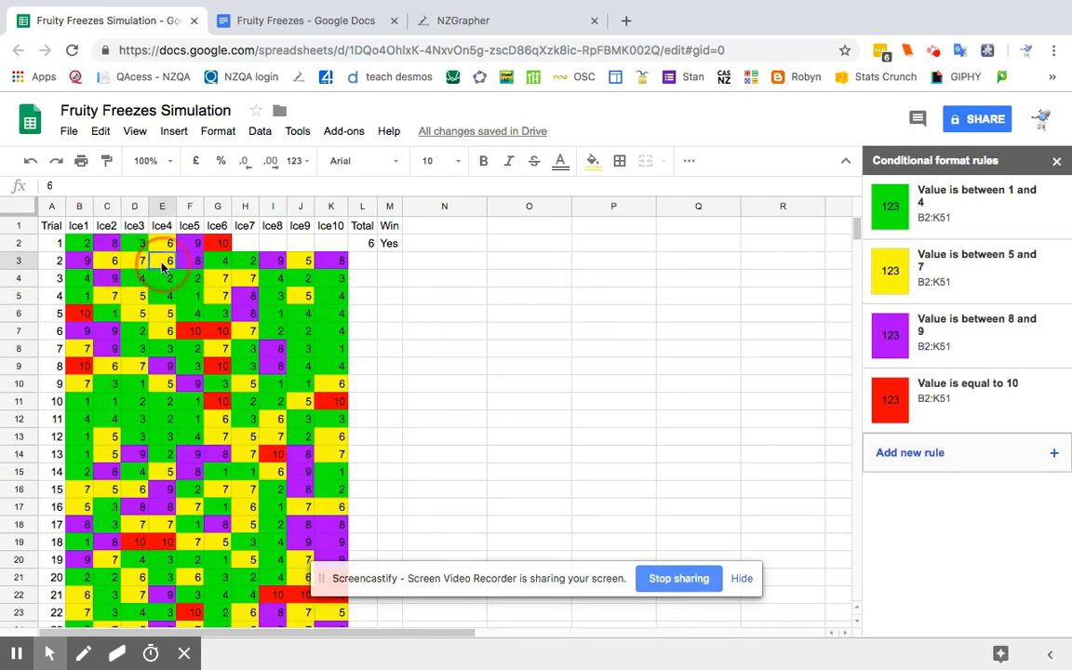
pyautogui.click(189, 263)
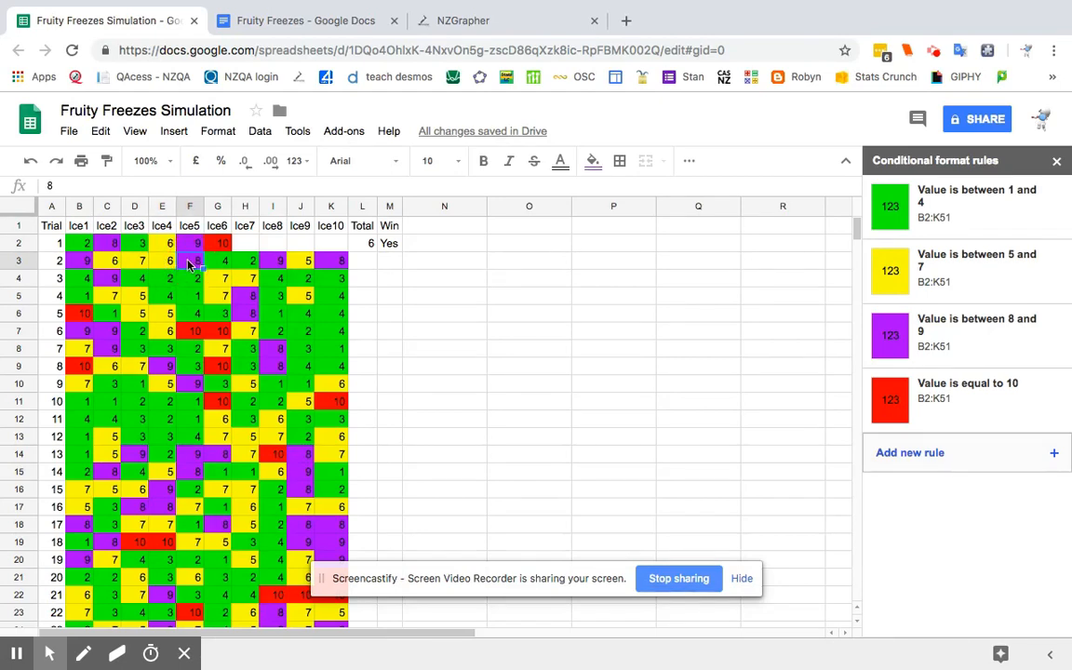
pyautogui.click(224, 265)
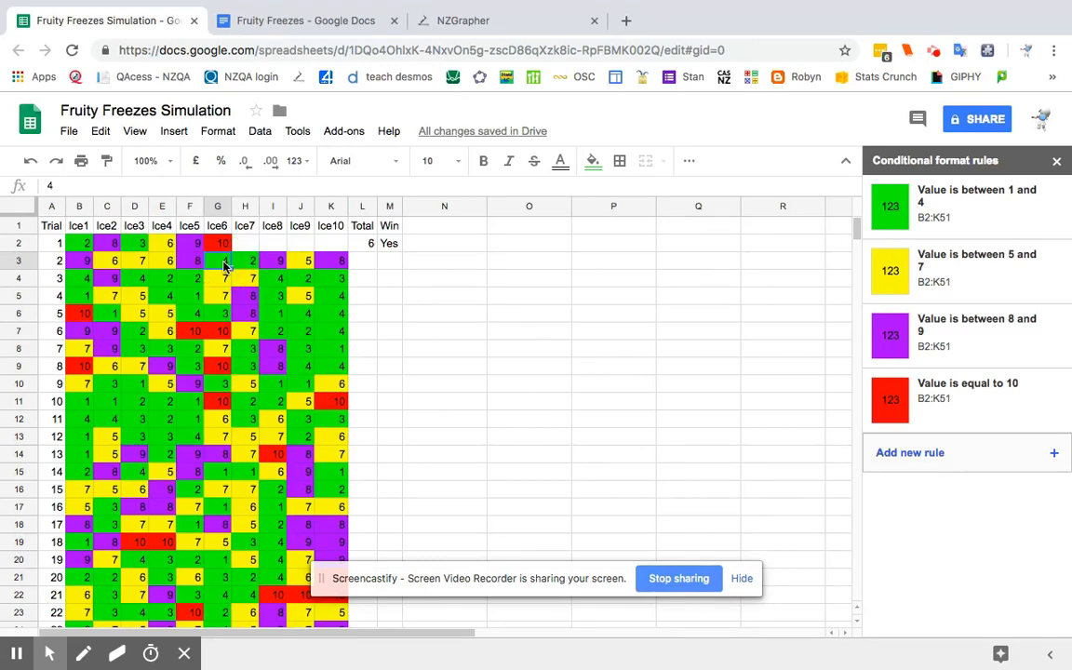
pyautogui.click(245, 265)
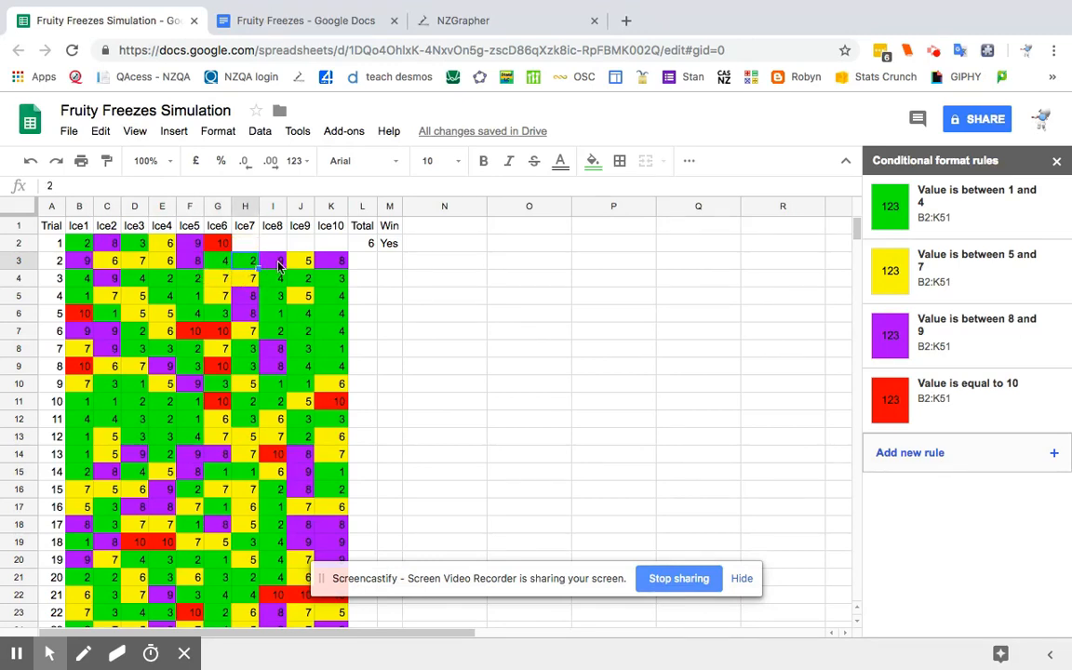
pyautogui.click(272, 263)
pyautogui.click(302, 263)
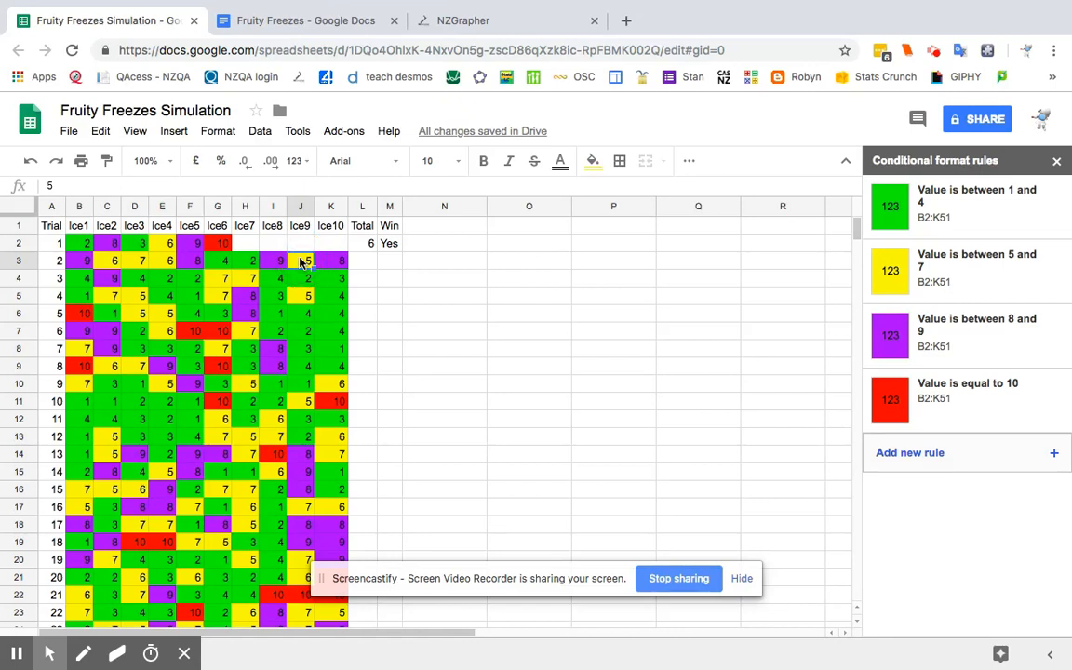
pyautogui.click(329, 263)
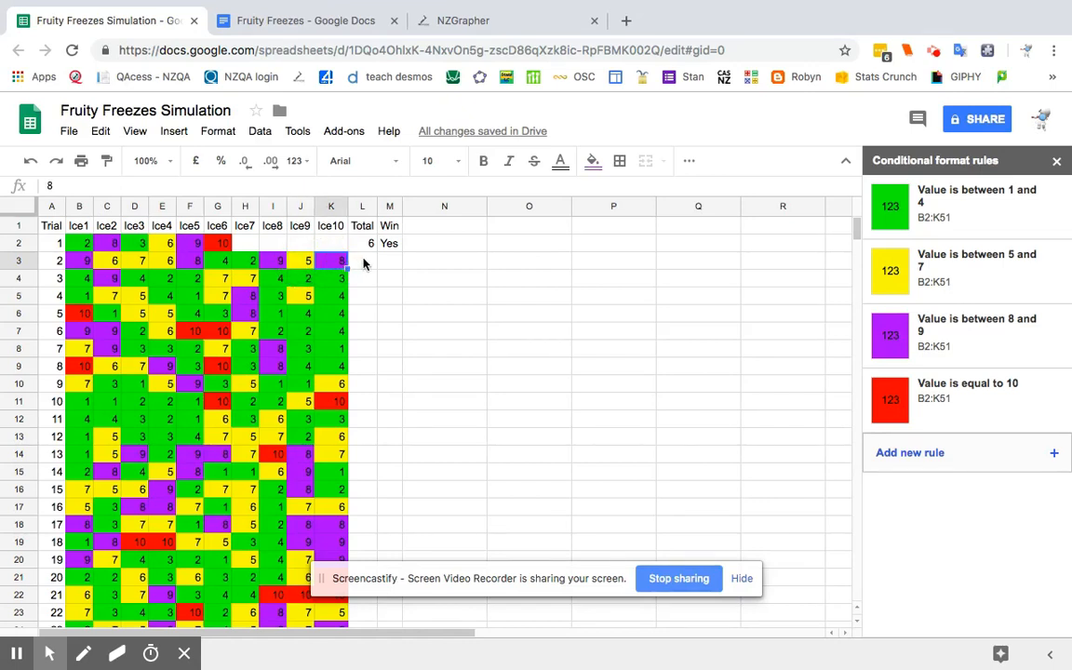
# Record Trial 2's Total as 10 and its Win as No.
pyautogui.click(363, 263)
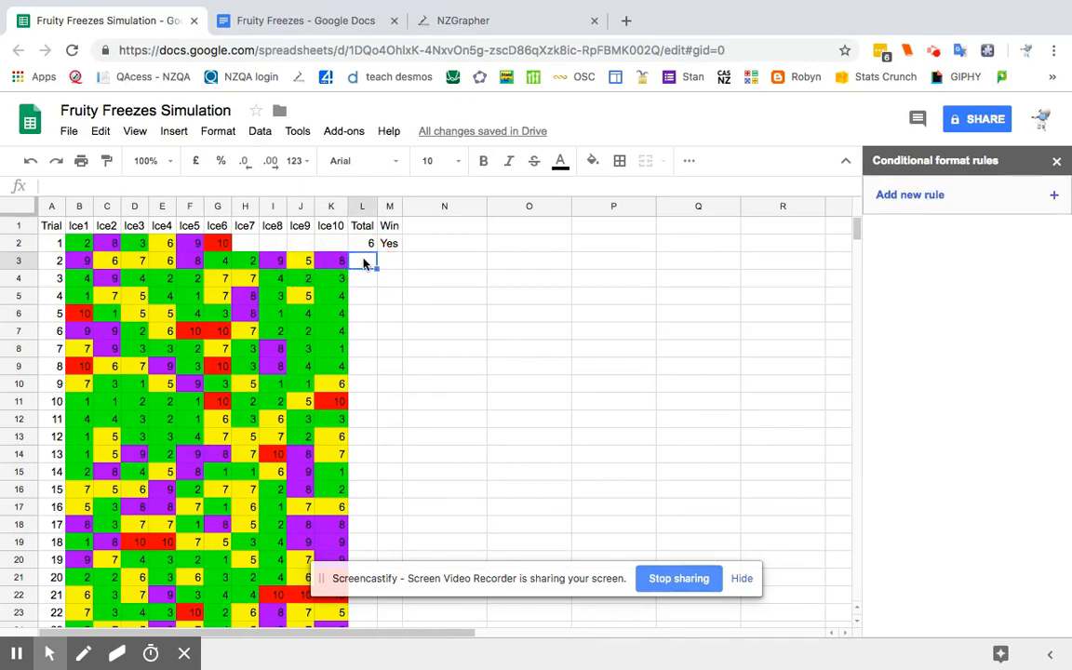
pyautogui.write('10')
pyautogui.press('Tab')
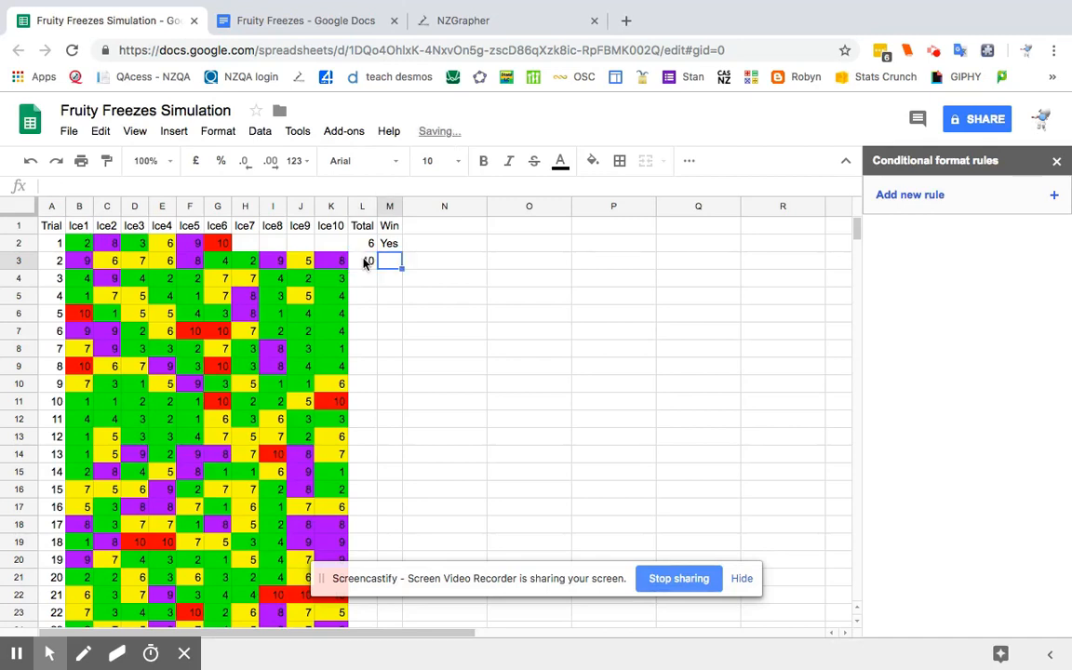
pyautogui.write('No')
pyautogui.press('Return')
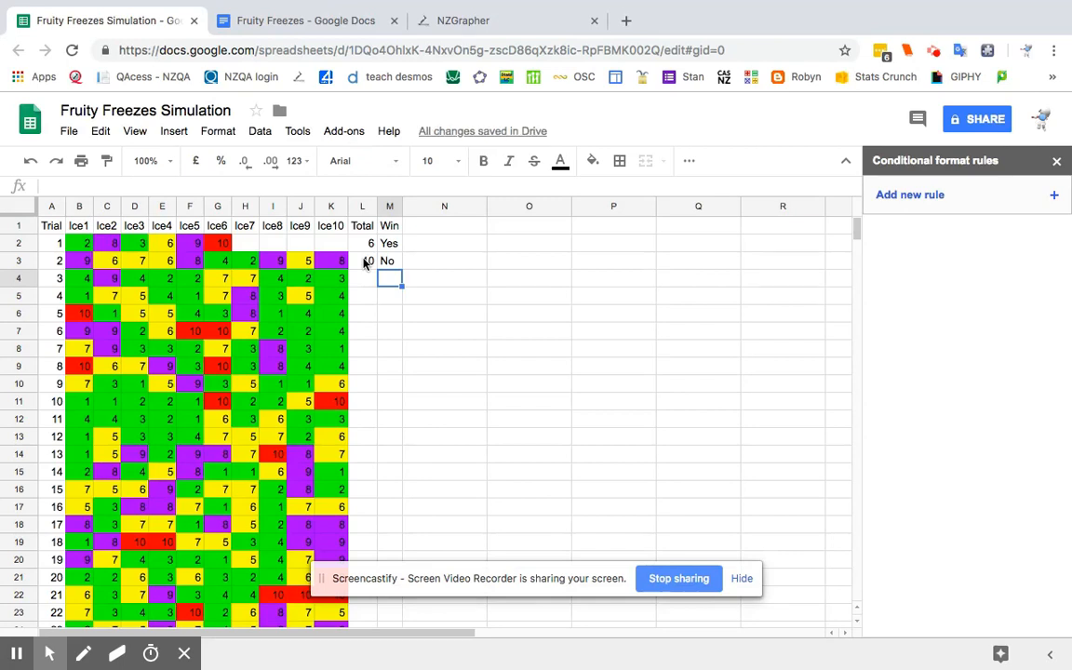
# Check Trial 3's row for all four flavours and record its Total as 10 and Win as No.
pyautogui.click(17, 278)
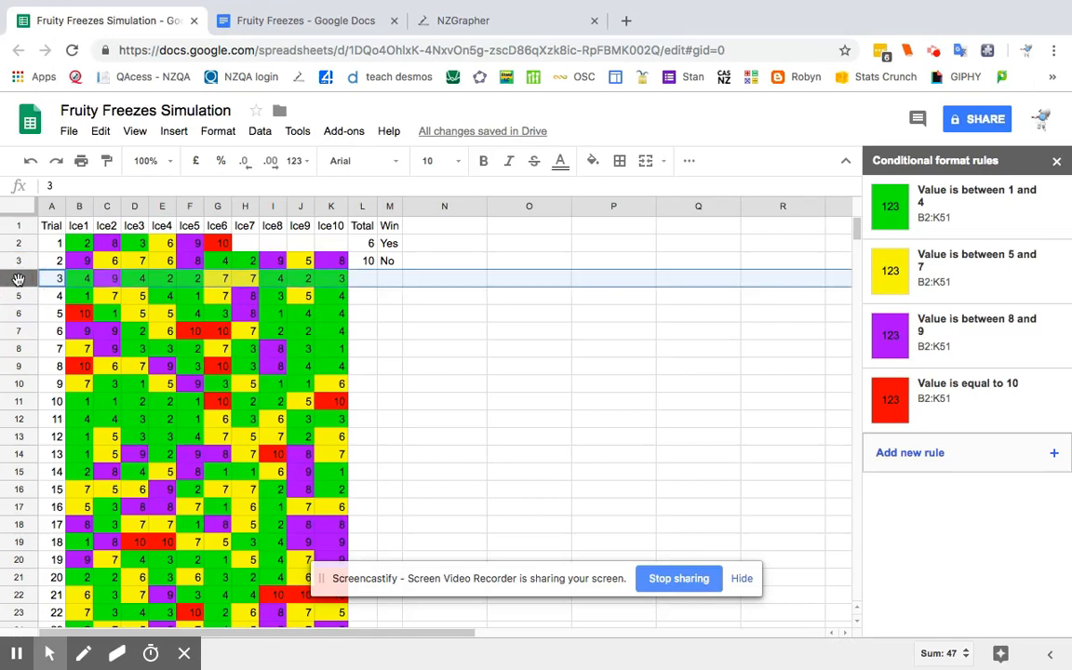
pyautogui.click(368, 284)
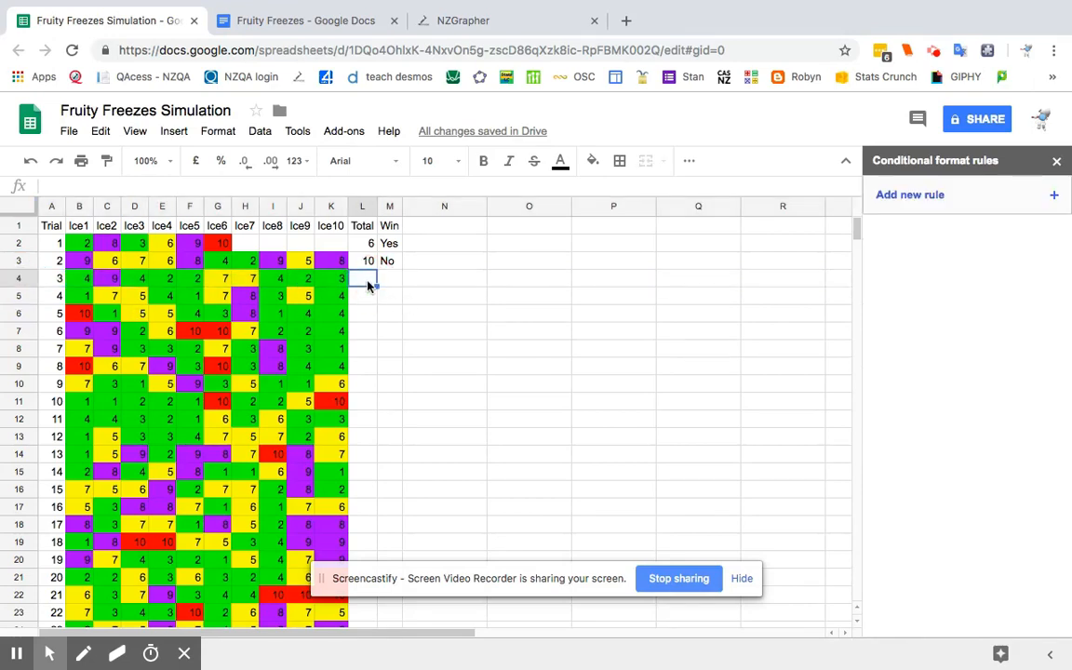
pyautogui.write('10')
pyautogui.press('Right')
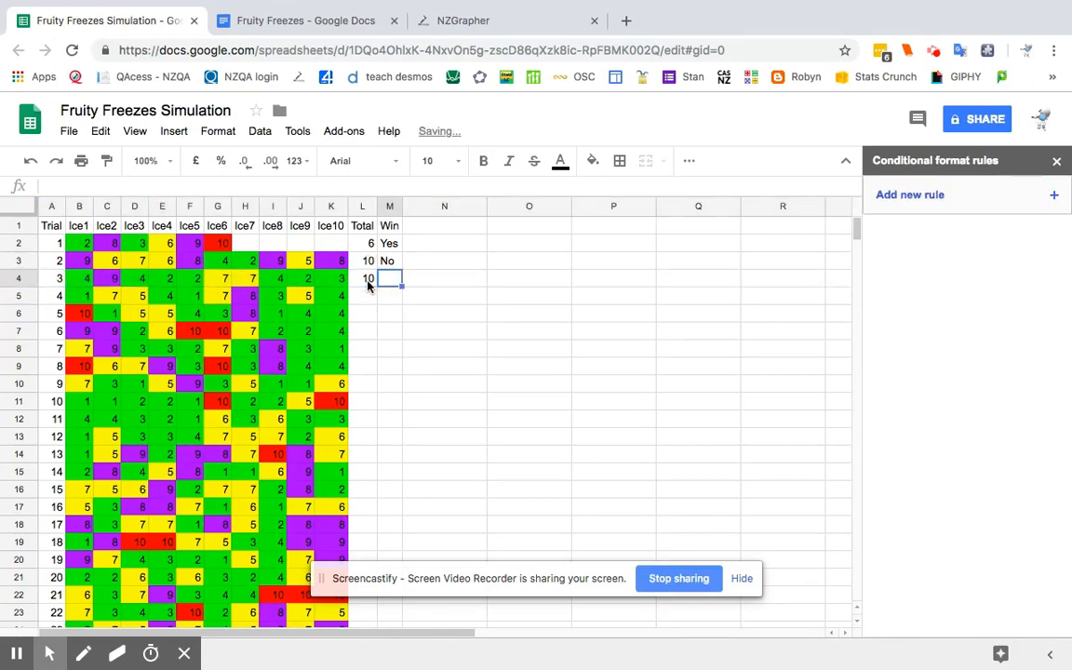
pyautogui.write('No')
pyautogui.press('Return')
# Record Trial 4's Total as 10 and its Win as No.
pyautogui.press('Left')
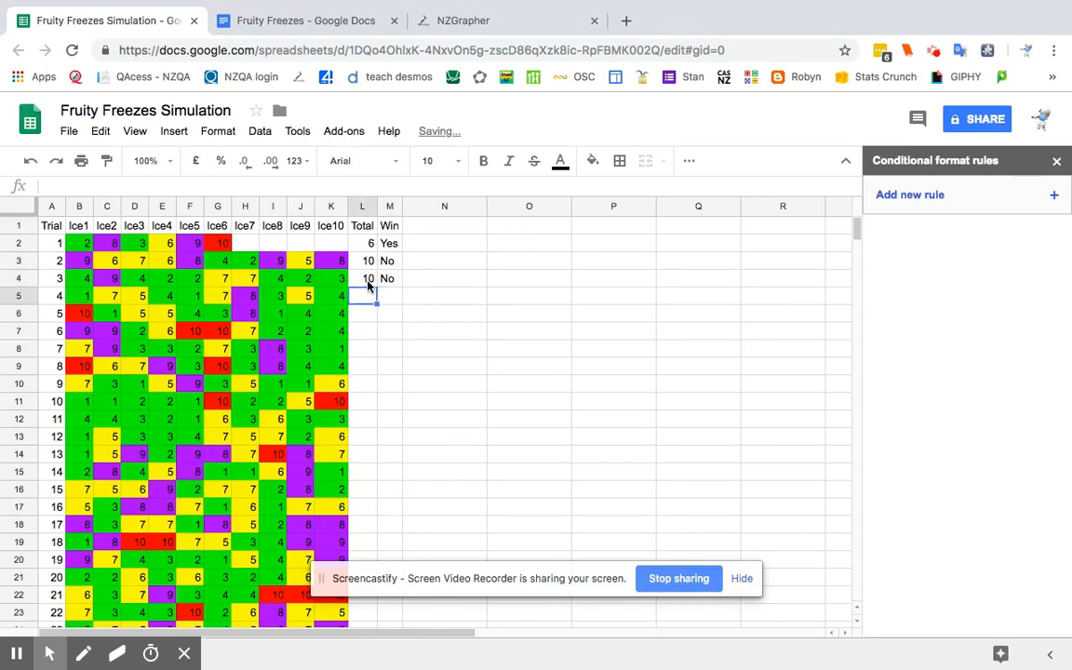
pyautogui.write('10')
pyautogui.press('Right')
pyautogui.write('No')
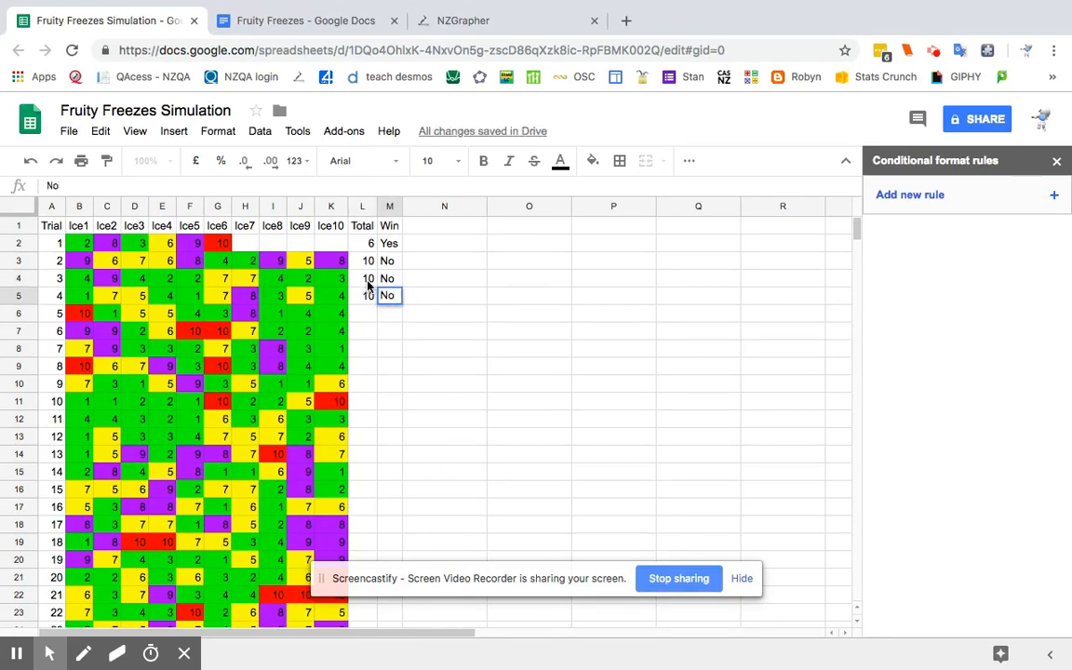
pyautogui.press('Return')
# Examine Trial 5's ice blocks one by one from Ice1 to find where all four flavours have been collected.
pyautogui.press('Left')
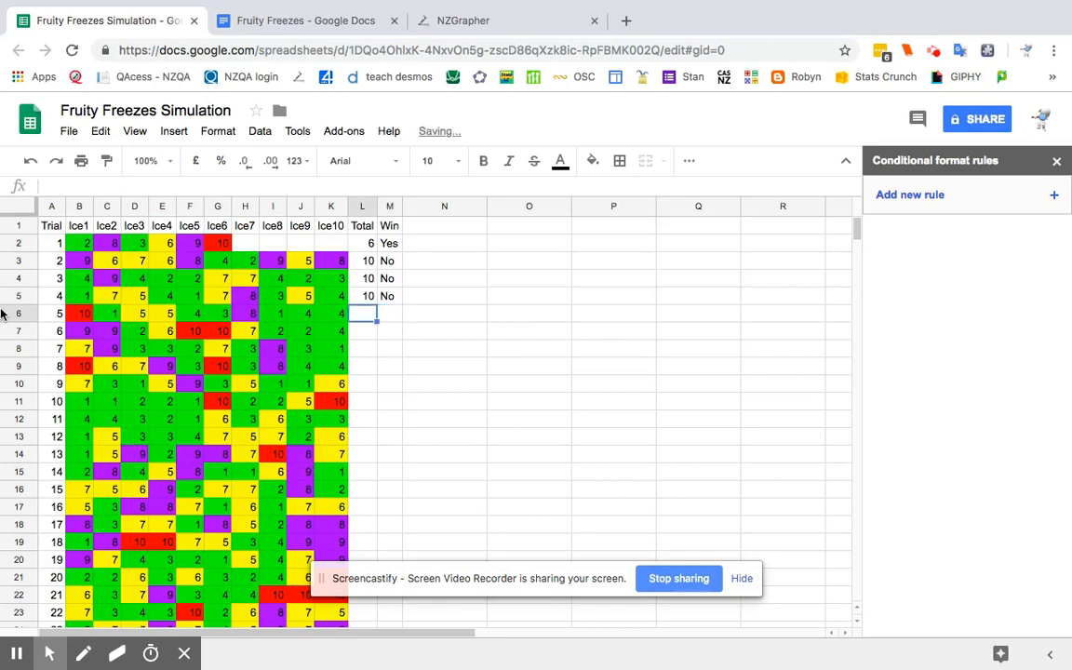
pyautogui.click(16, 314)
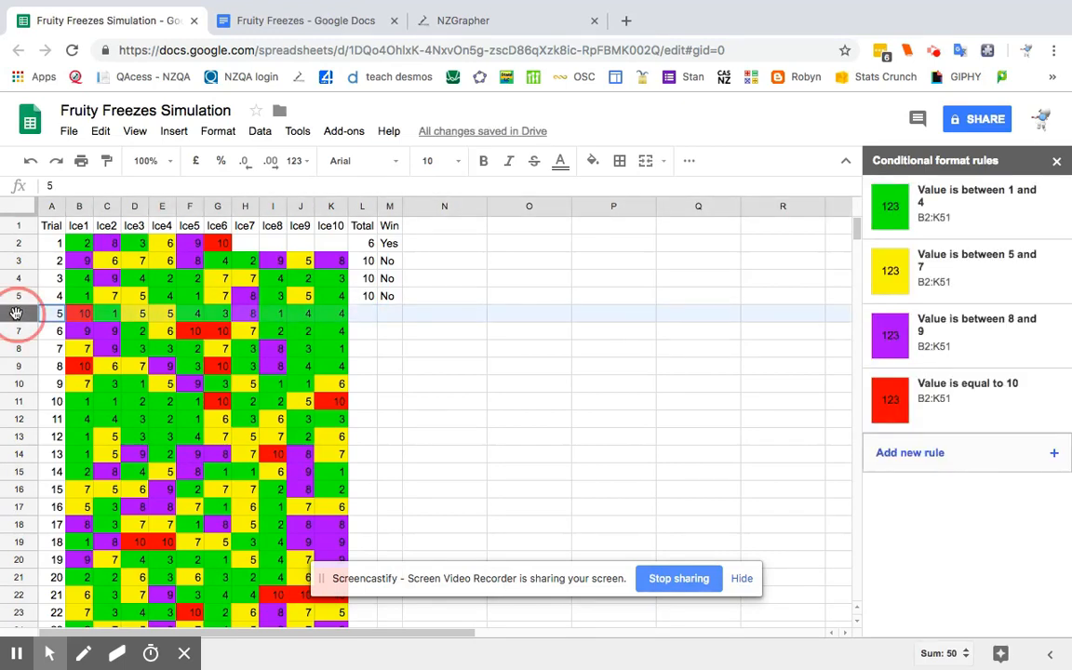
pyautogui.click(80, 316)
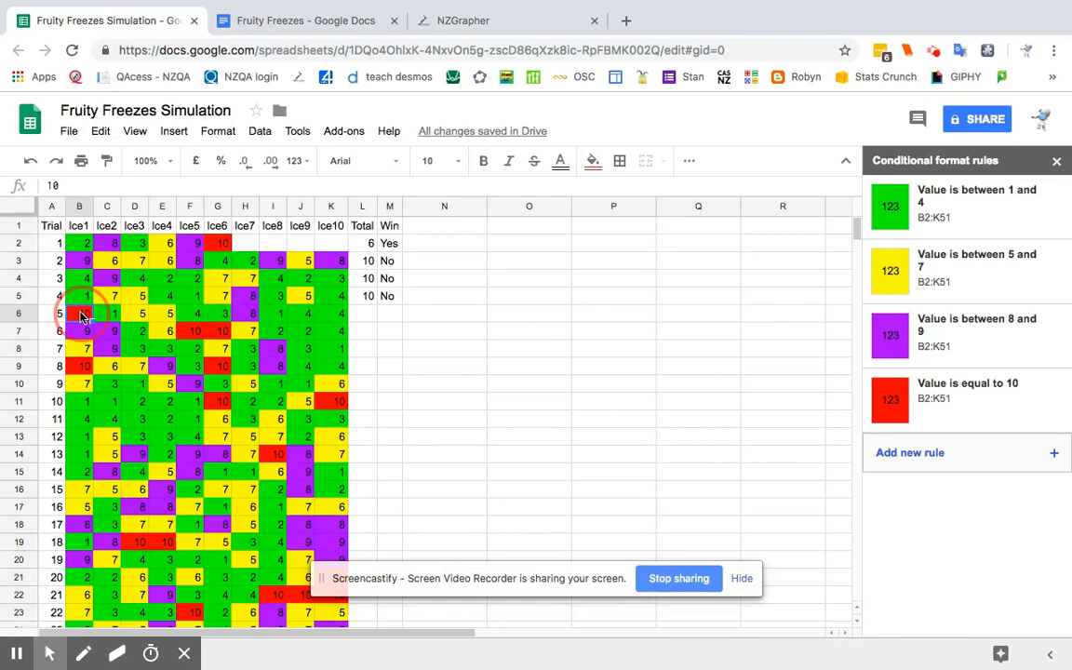
pyautogui.click(119, 314)
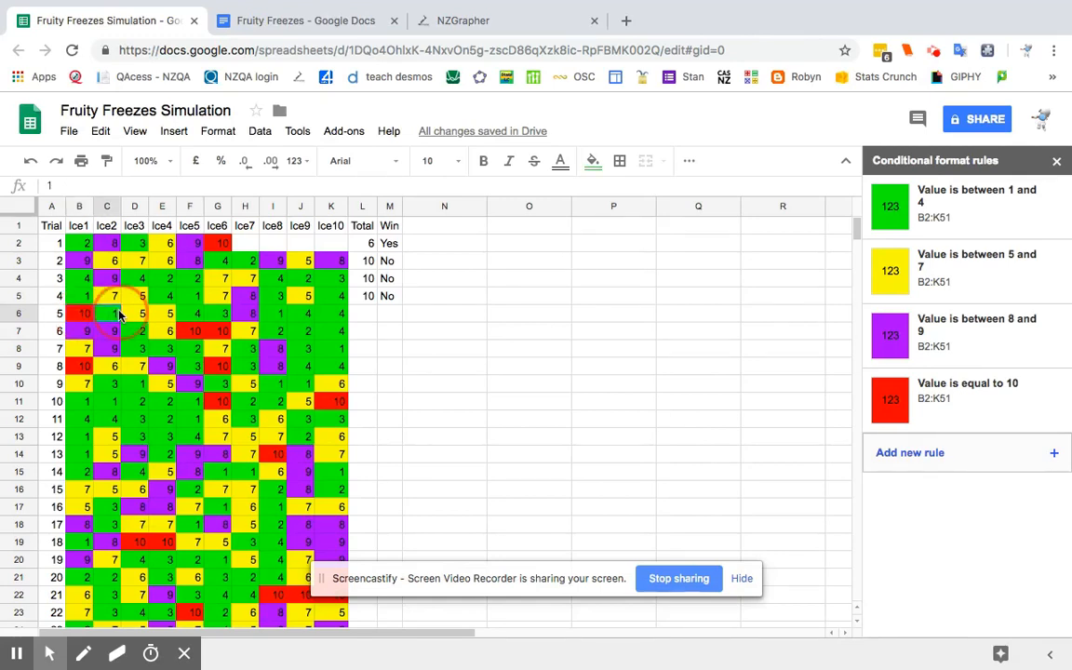
pyautogui.click(136, 314)
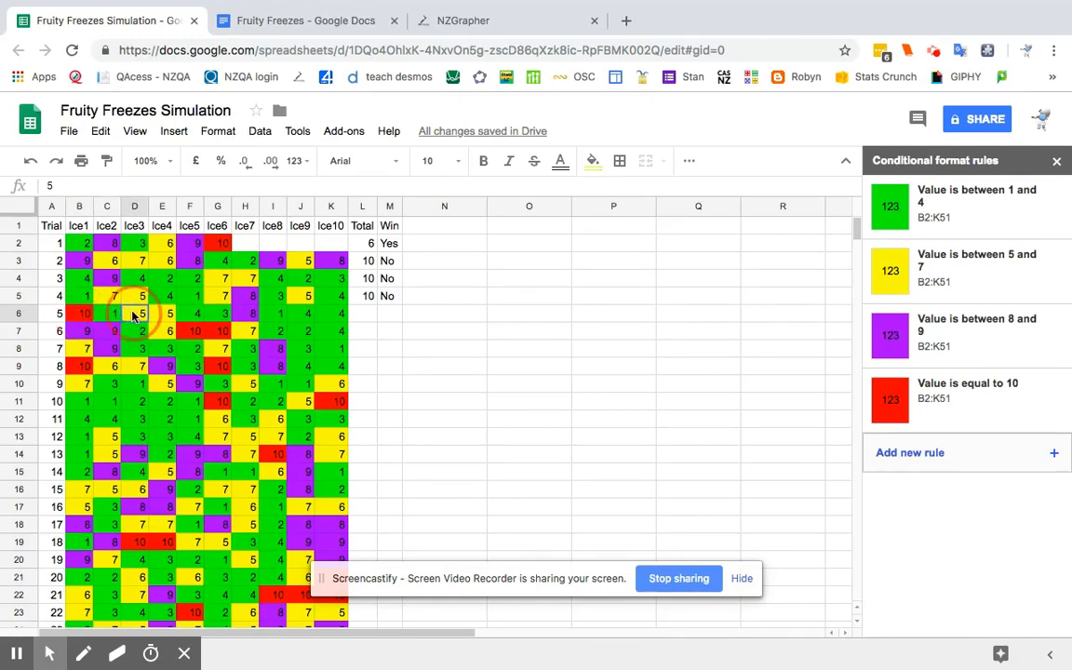
pyautogui.click(166, 315)
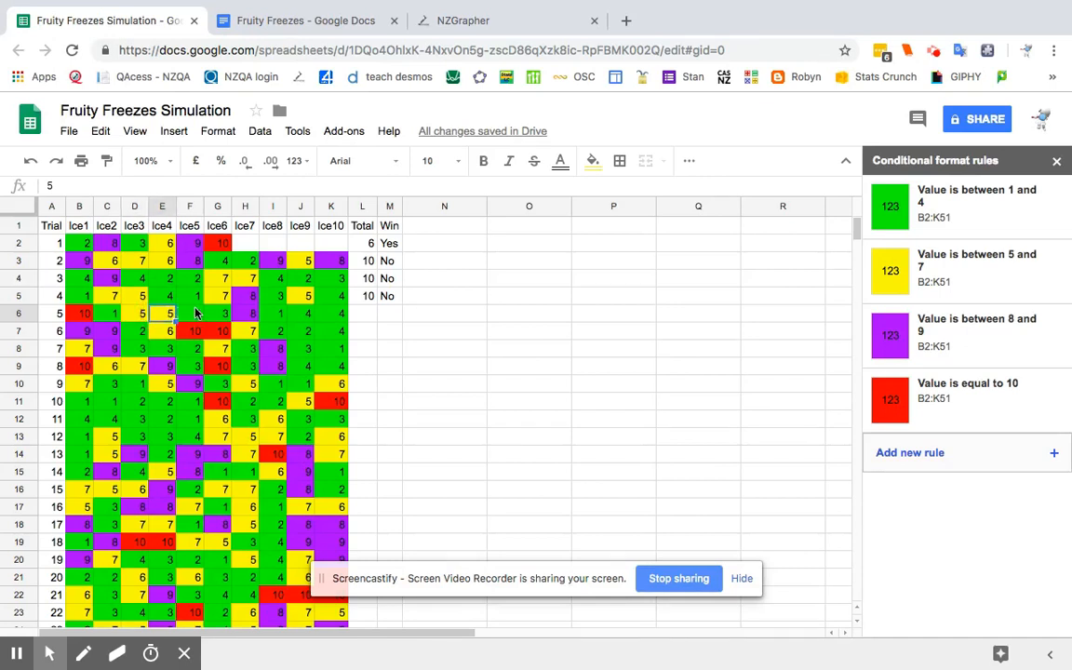
pyautogui.click(188, 315)
pyautogui.click(218, 314)
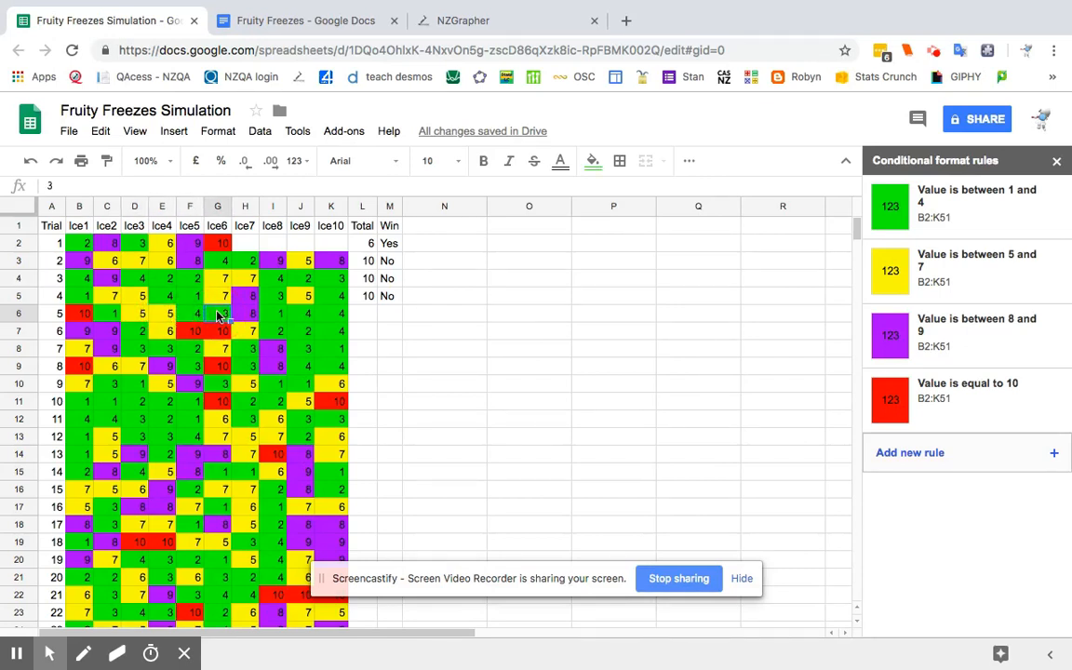
pyautogui.click(247, 317)
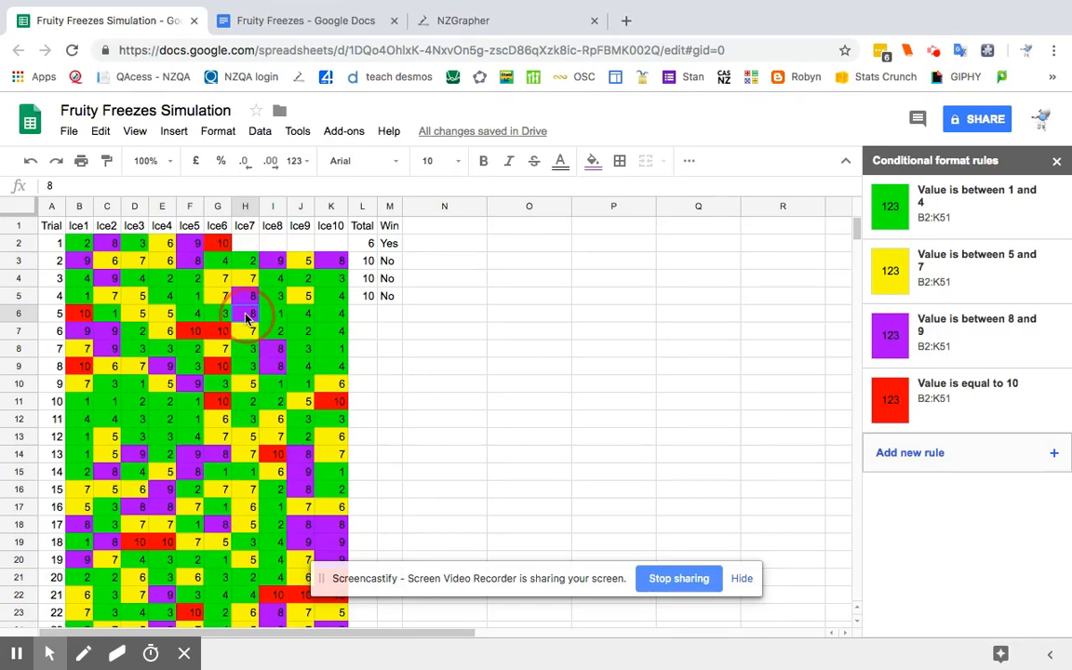
# Clear Trial 5's values from Ice8 through Ice10.
pyautogui.click(273, 315)
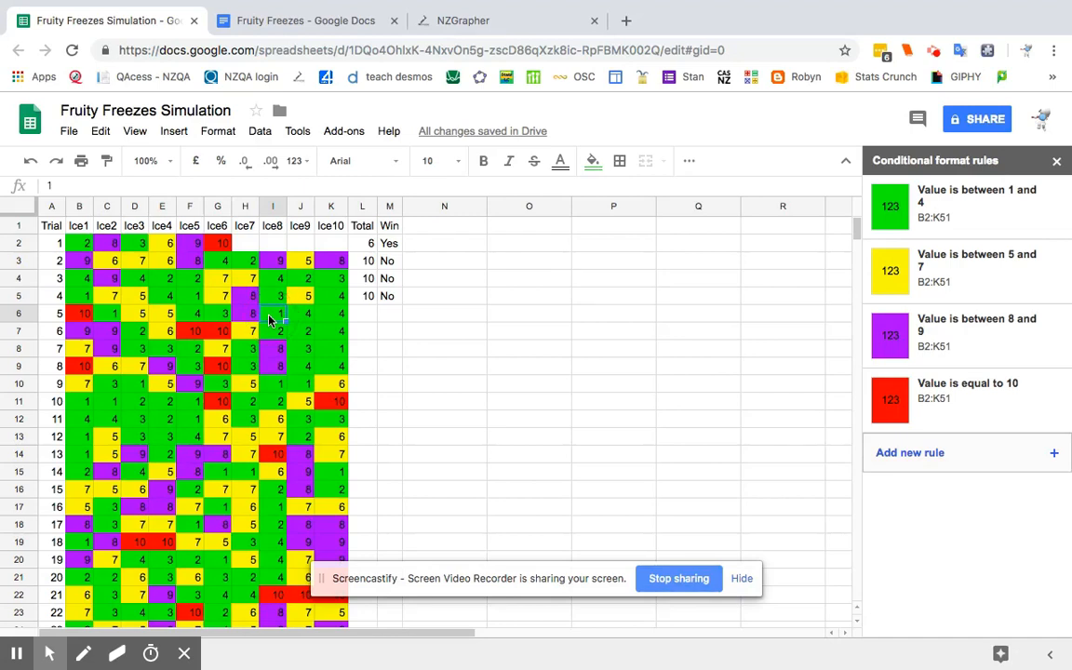
pyautogui.press('Delete')
pyautogui.press('Right')
pyautogui.press('Delete')
pyautogui.press('Right')
pyautogui.press('Delete')
# Record Trial 5's Total as 7 and its Win as Yes.
pyautogui.press('Right')
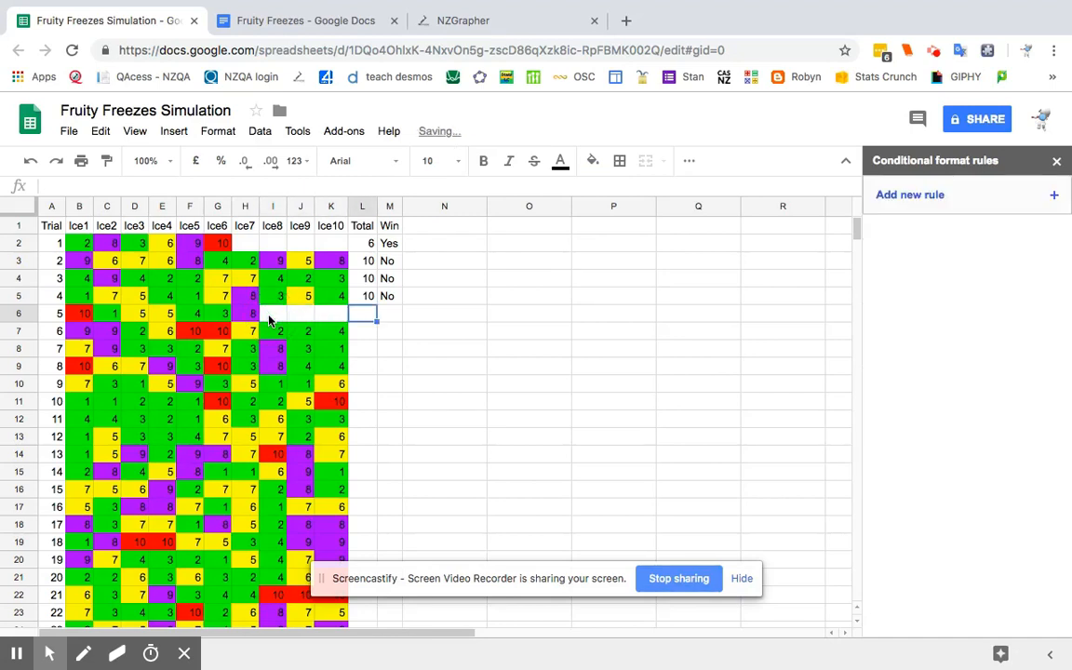
pyautogui.write('7')
pyautogui.press('Tab')
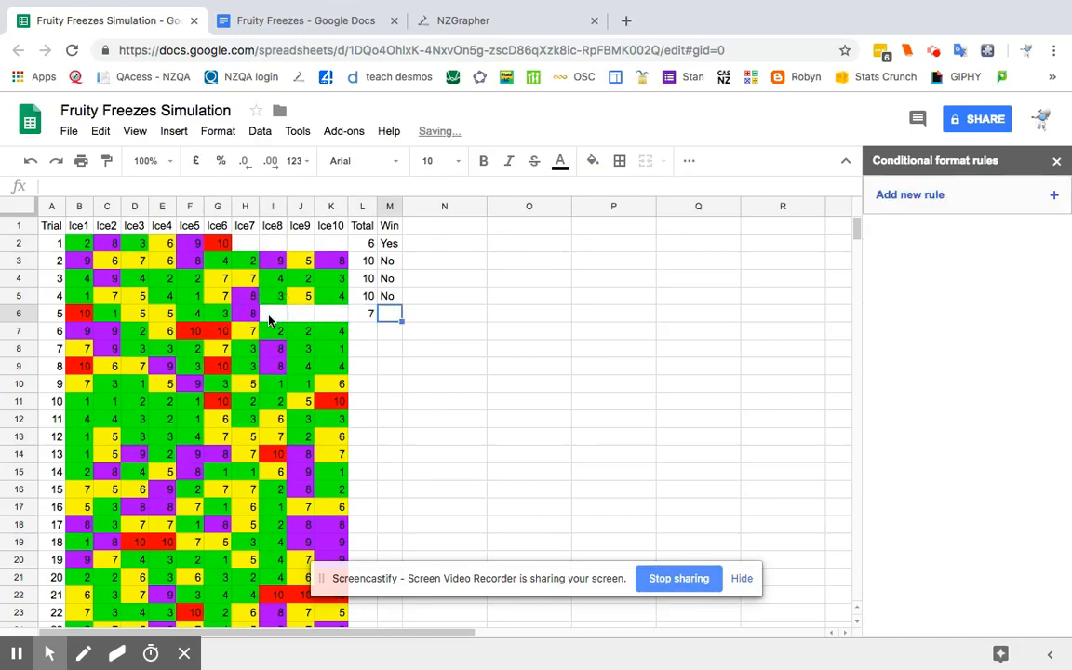
pyautogui.write('Yes')
pyautogui.press('Return')
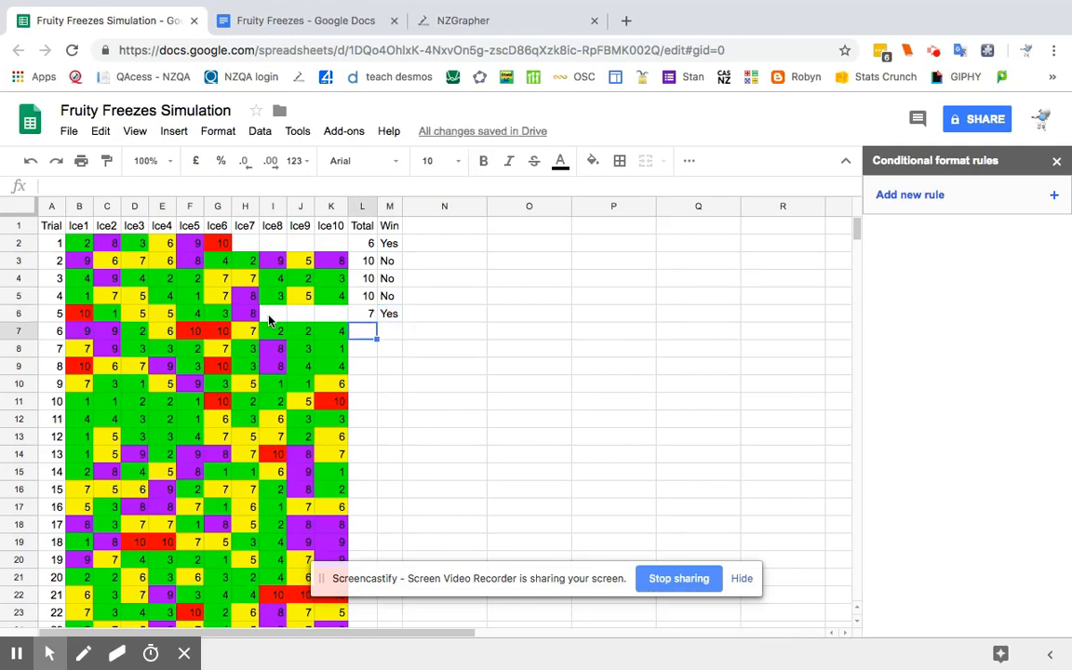
# Trace Trial 6's ice blocks from Ice1 until all four flavours are collected, and clear its values from Ice6 through Ice10.
pyautogui.click(78, 335)
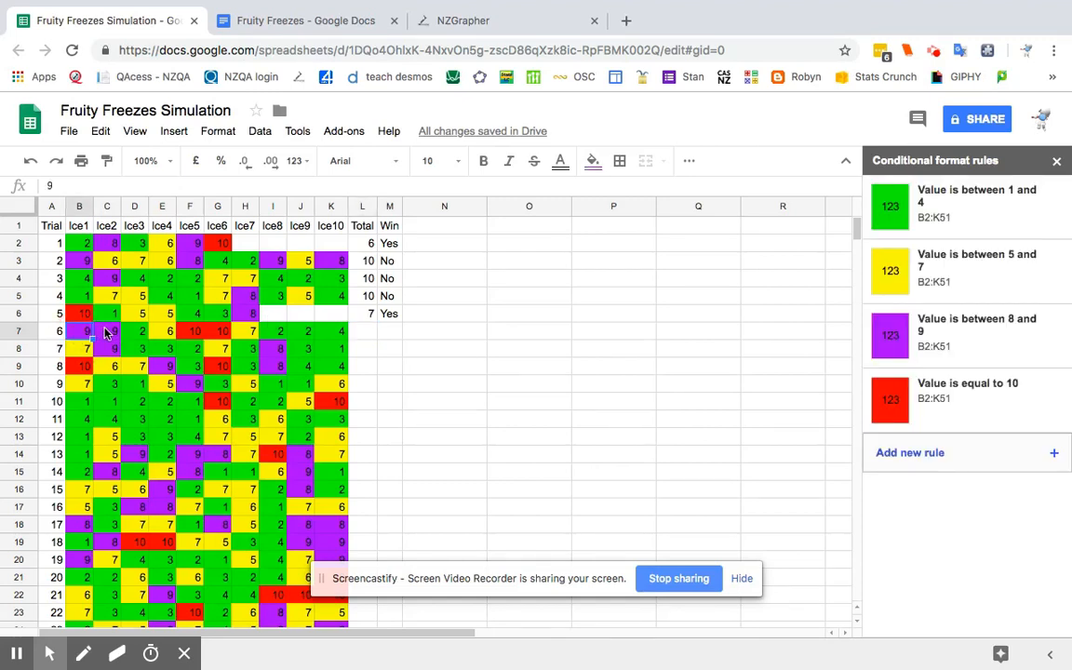
pyautogui.click(135, 335)
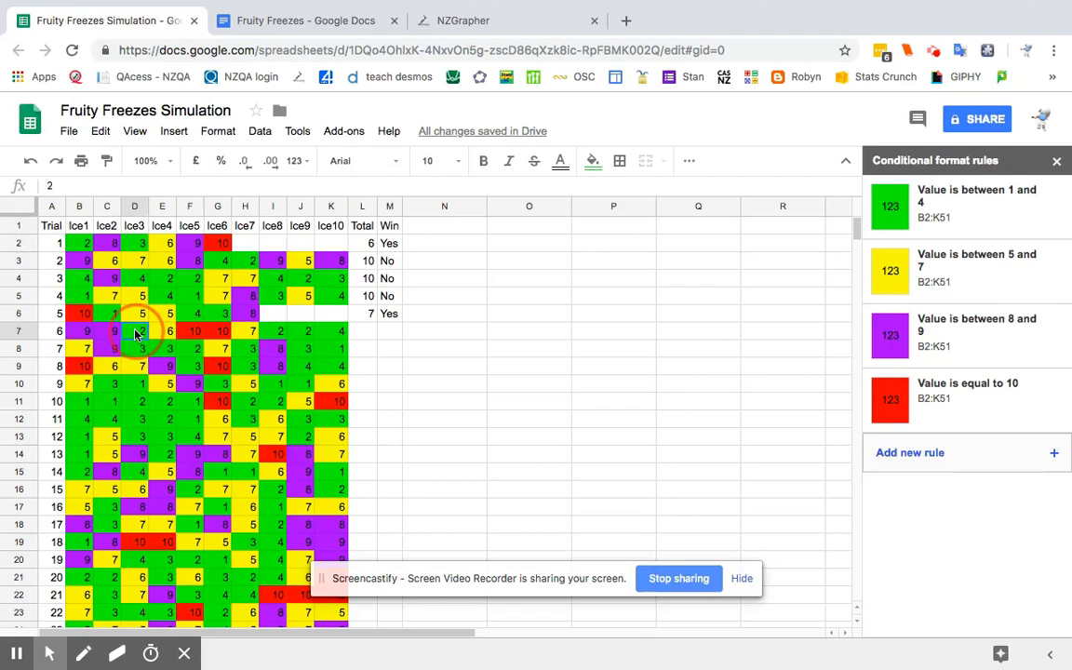
pyautogui.click(165, 333)
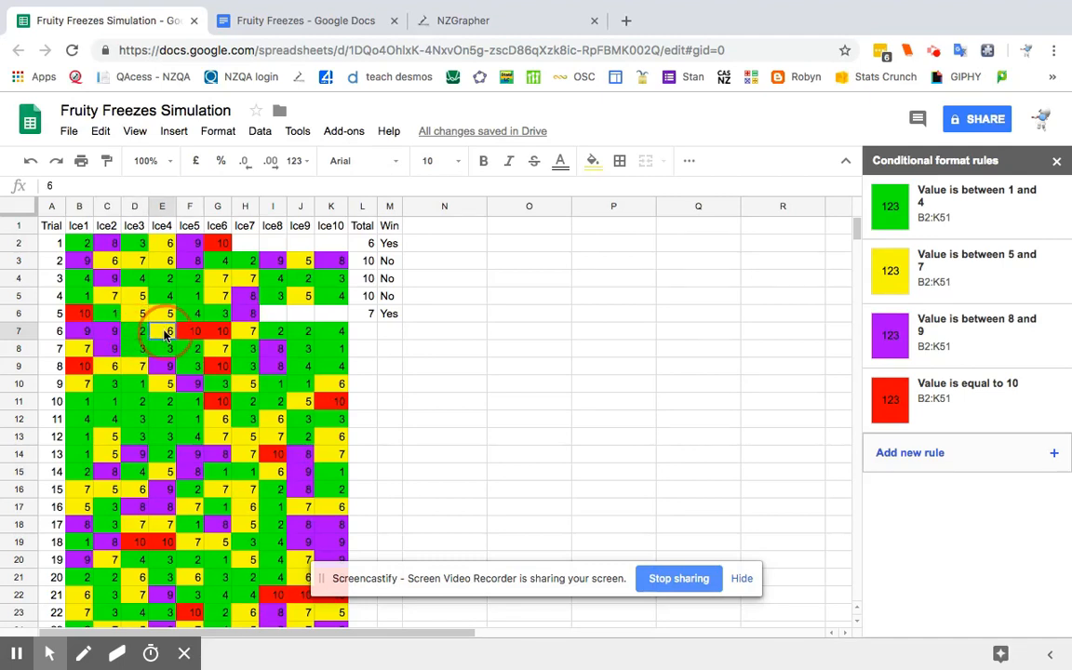
pyautogui.click(195, 333)
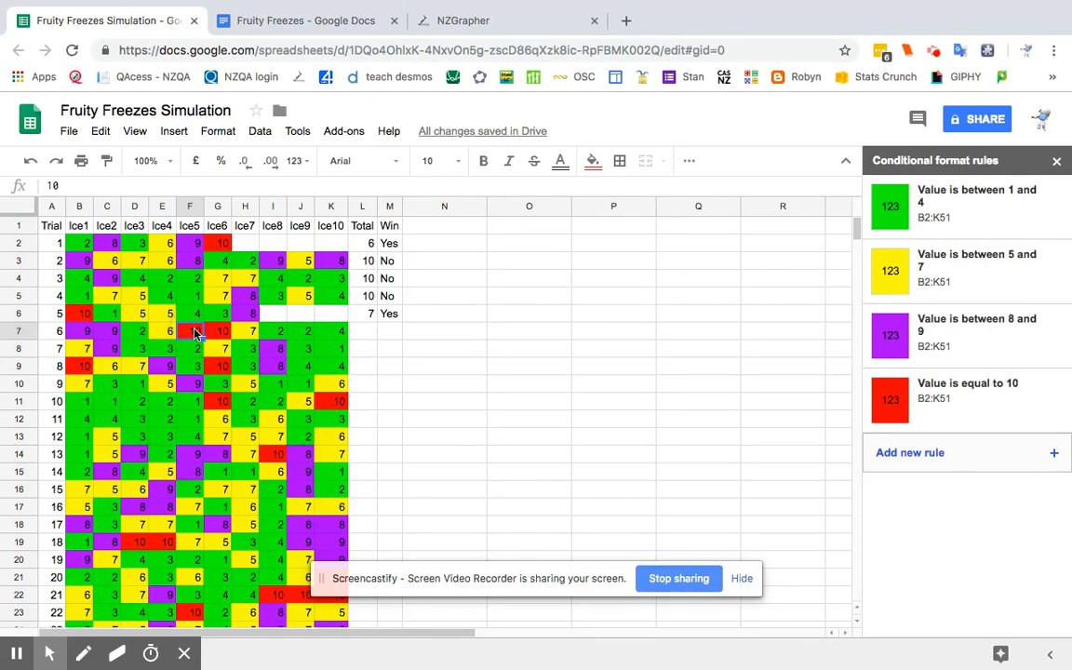
pyautogui.press('Delete')
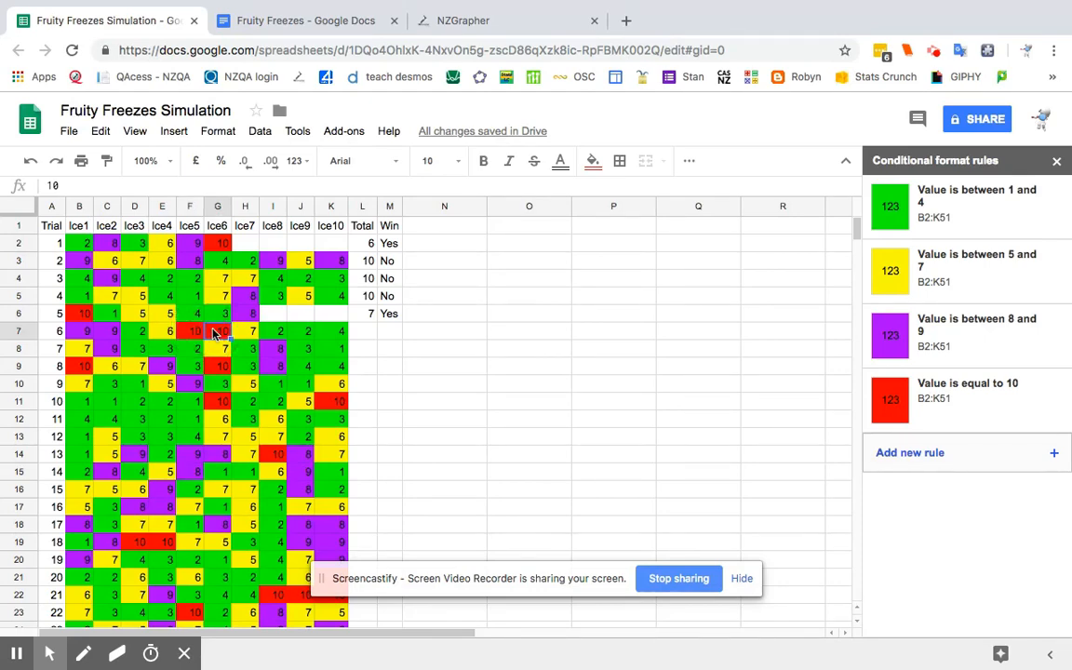
pyautogui.press('Right')
pyautogui.press('Delete')
pyautogui.press('Right')
pyautogui.press('Delete')
pyautogui.press('Right')
pyautogui.press('Delete')
pyautogui.press('Right')
pyautogui.press('Delete')
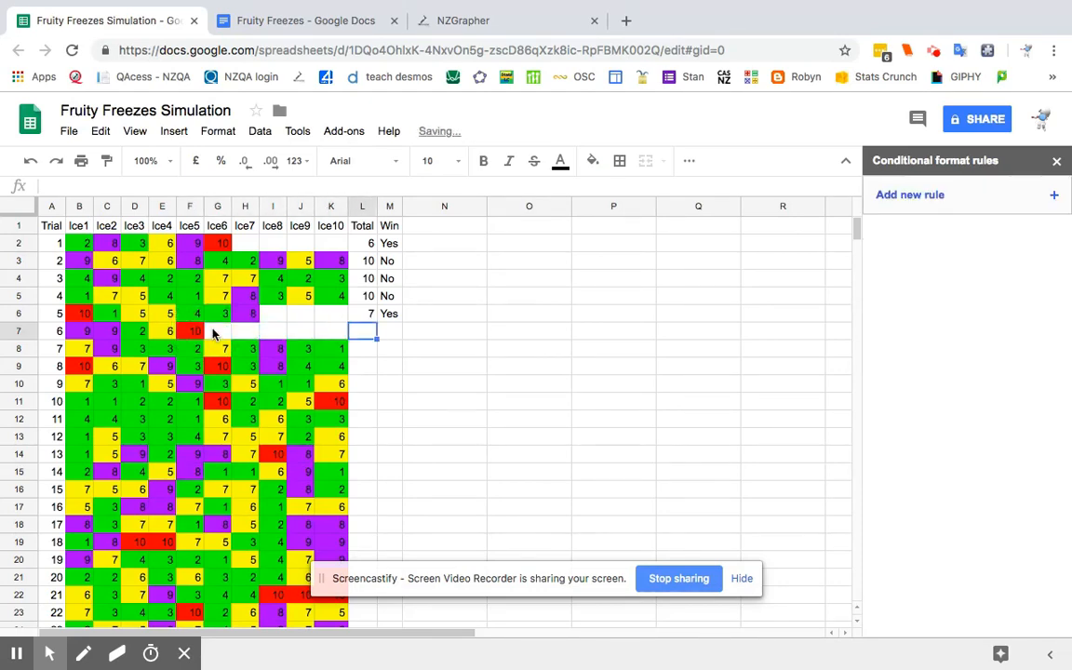
# Record Trial 6's Total as 5 and its Win as Yes.
pyautogui.press('Right')
pyautogui.write('5')
pyautogui.press('Right')
pyautogui.write('Yes')
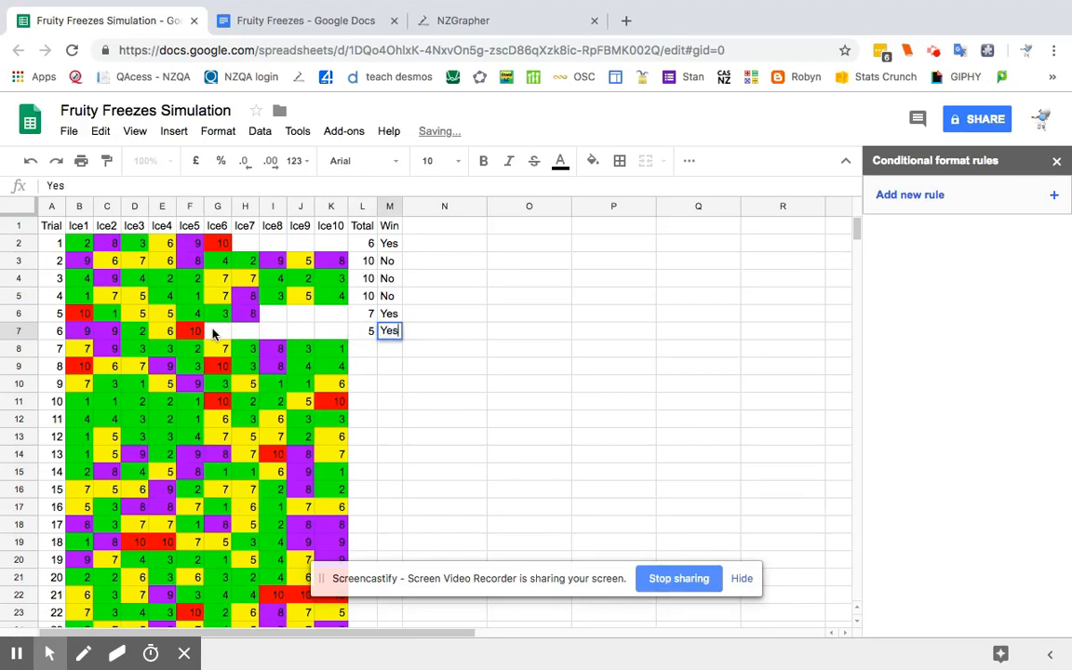
pyautogui.press('Return')
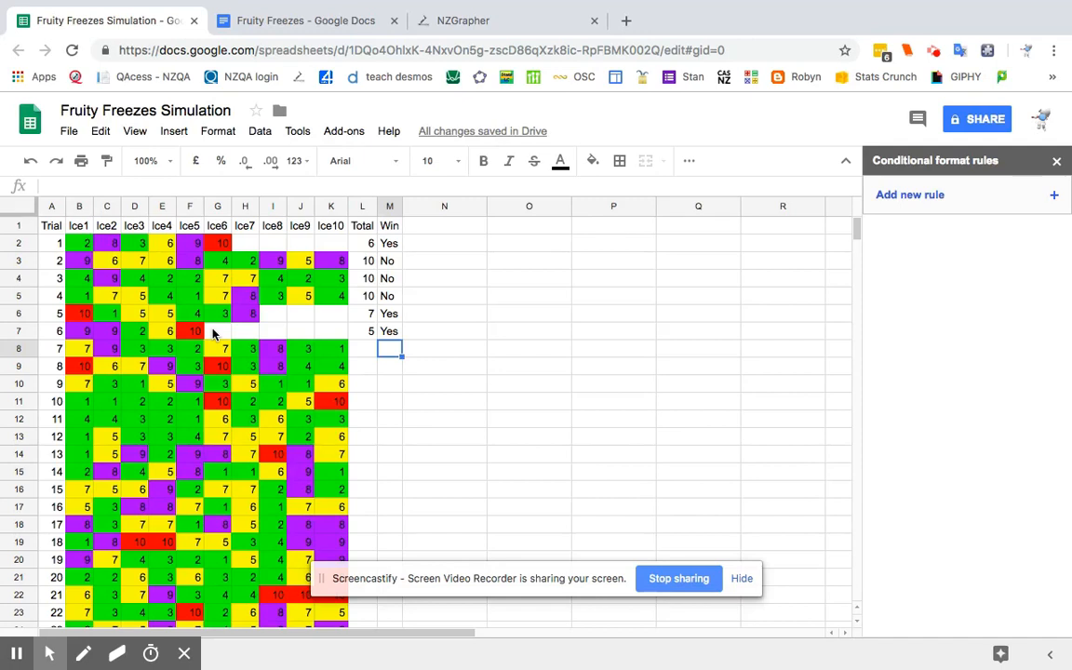
# Record Trial 7's Total as 10 and its Win as No.
pyautogui.press('Left')
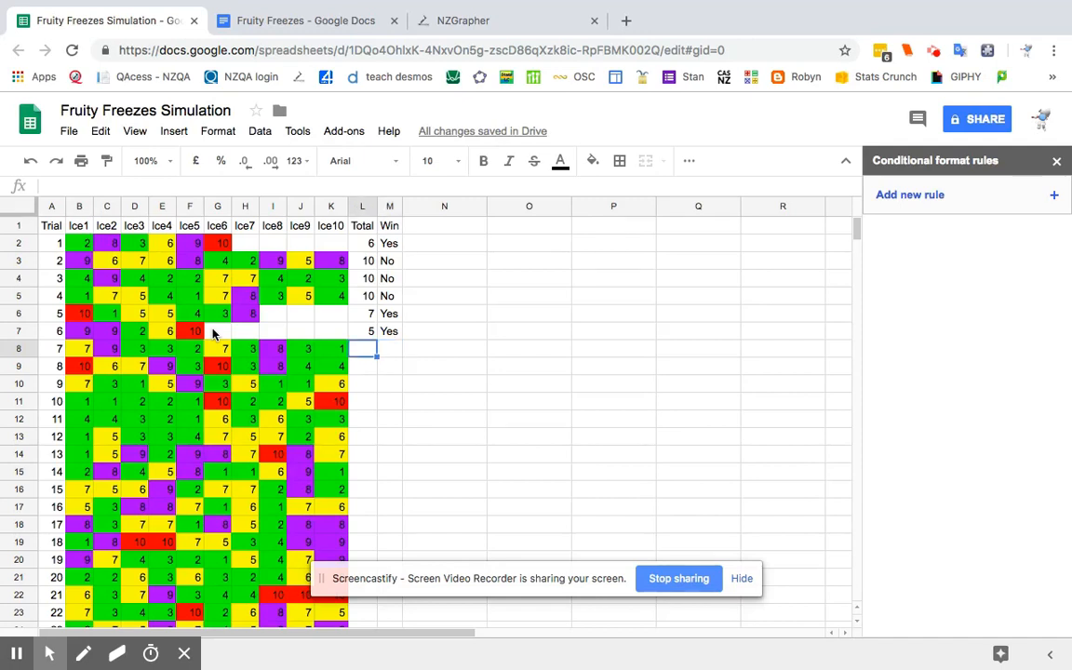
pyautogui.write('10')
pyautogui.press('Tab')
pyautogui.write('No')
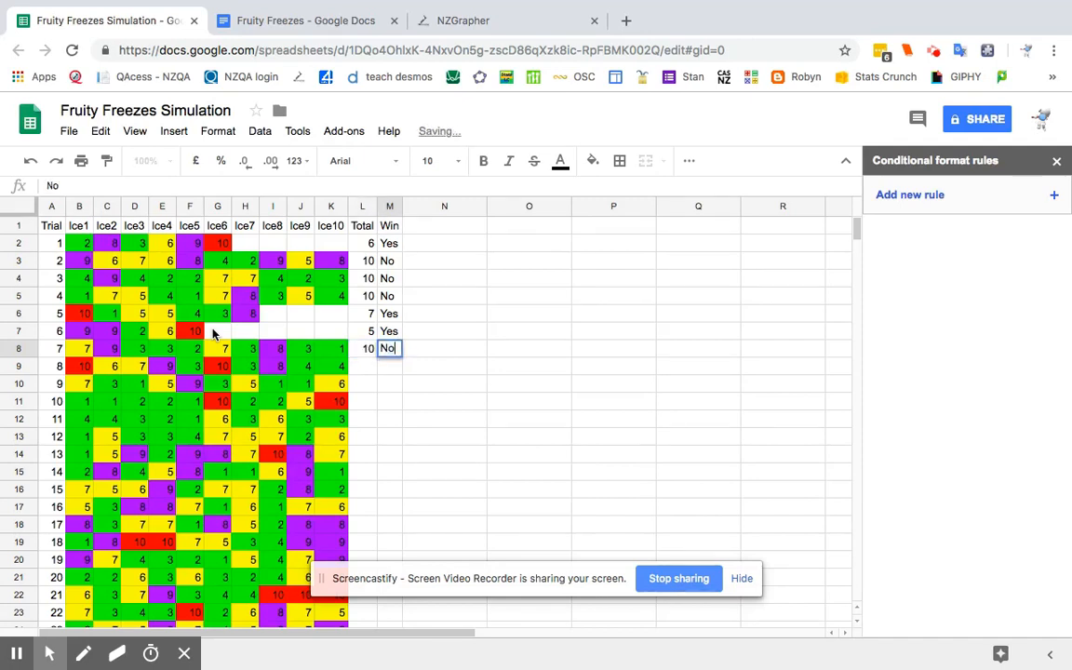
pyautogui.press('Return')
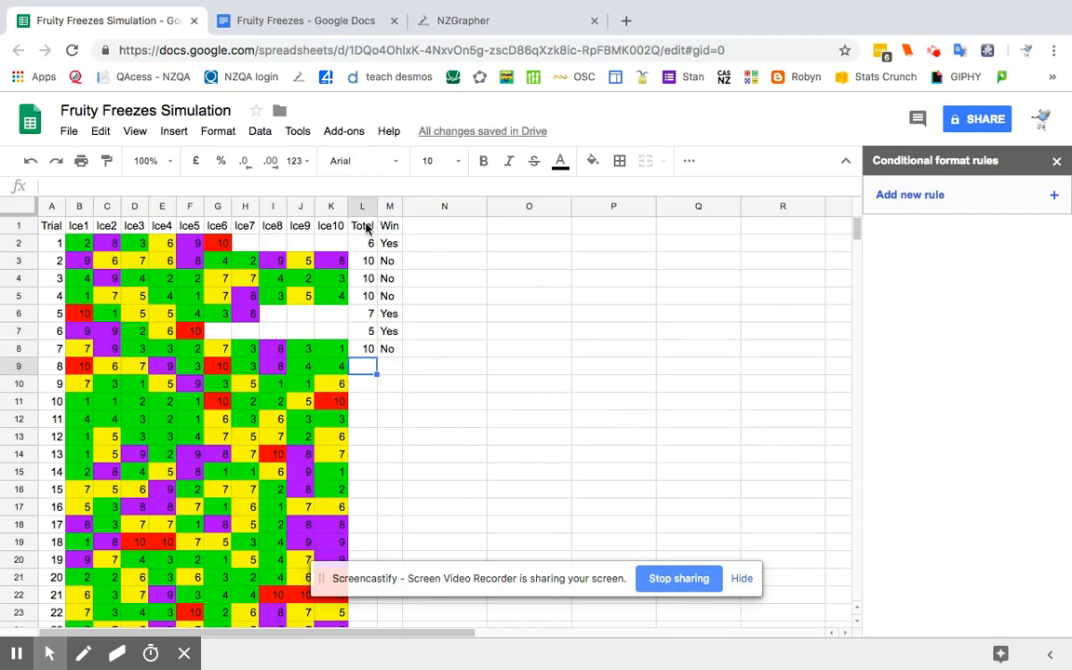
# Look through the trial rows down to Trial 50, reviewing their ice blocks, Totals and Wins.
pyautogui.scroll(-1, 351, 355)
pyautogui.scroll(-10, 350, 355)
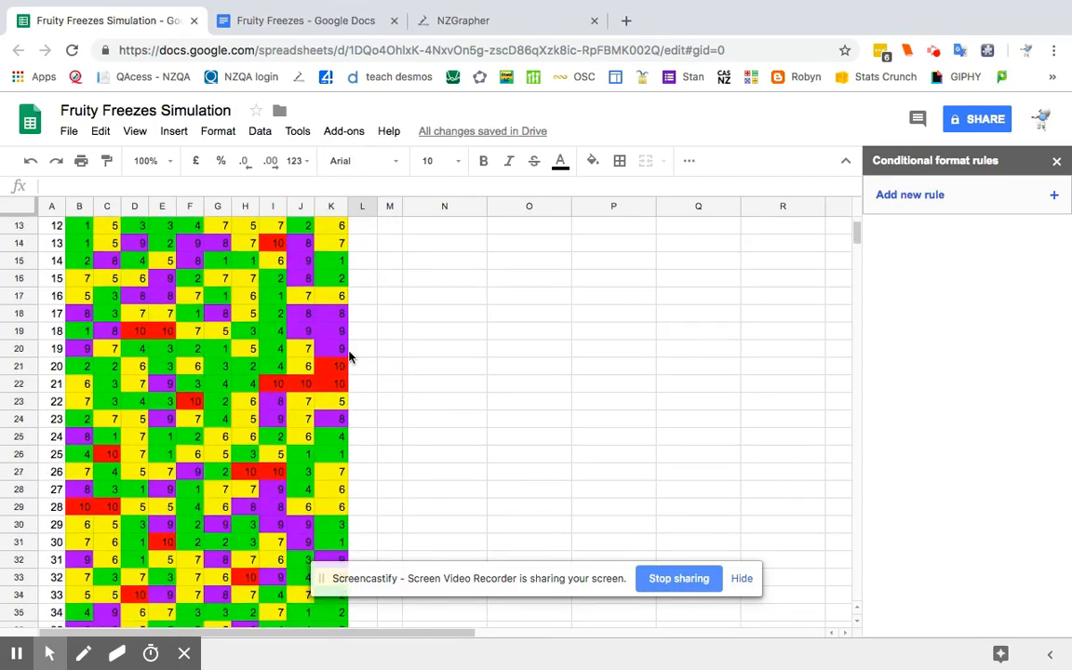
pyautogui.scroll(-2, 351, 355)
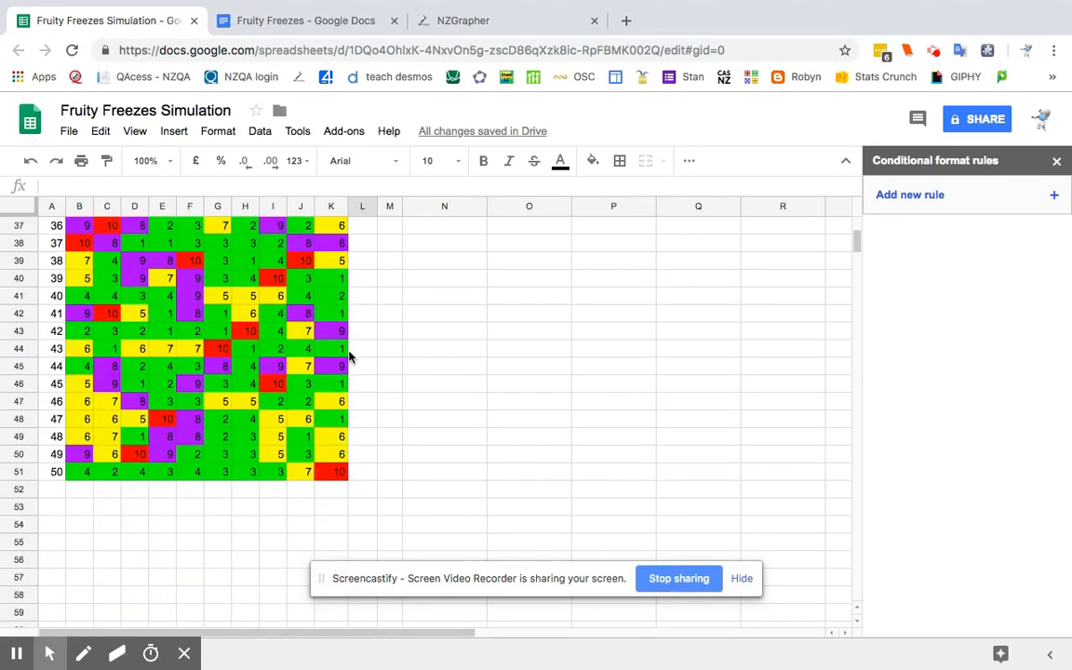
pyautogui.scroll(12, 351, 355)
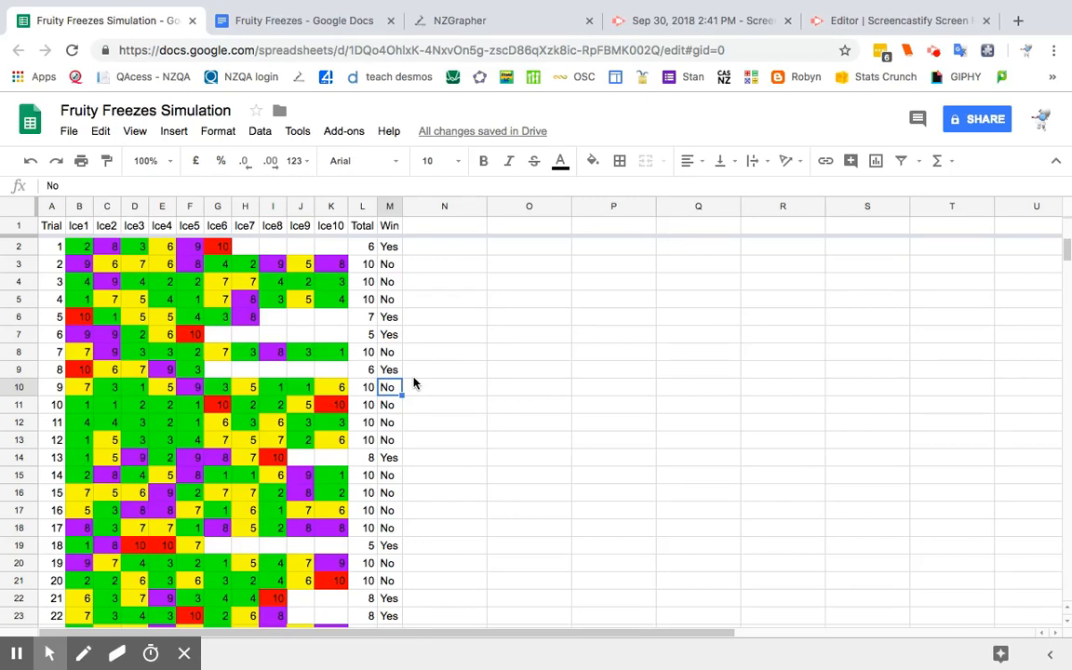
pyautogui.scroll(-7, 414, 383)
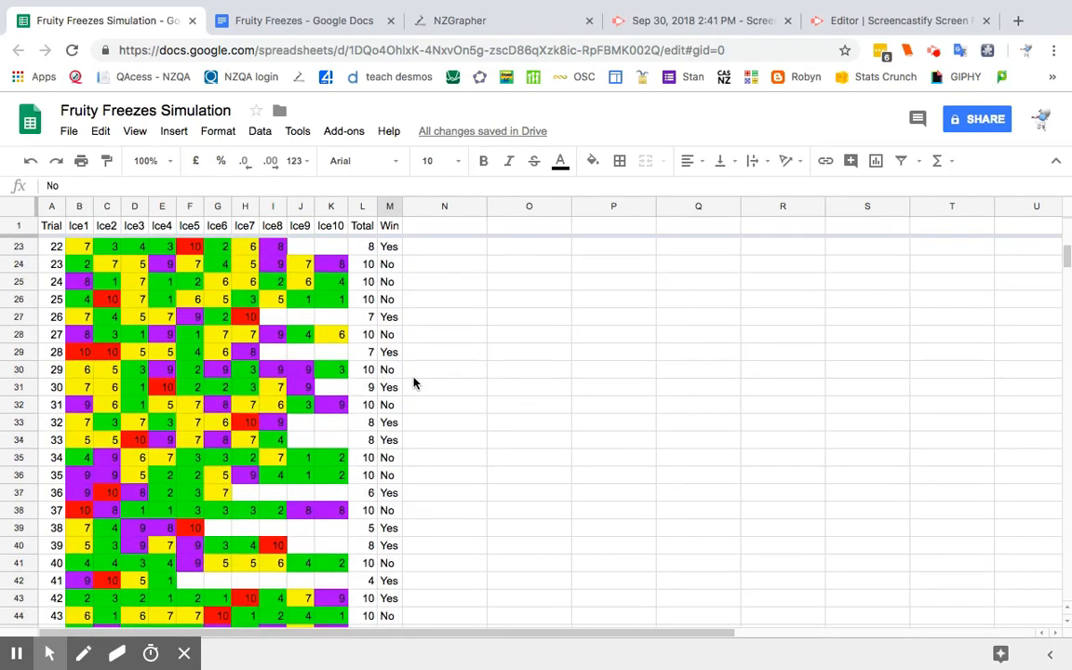
pyautogui.scroll(-4, 414, 383)
pyautogui.scroll(1, 414, 382)
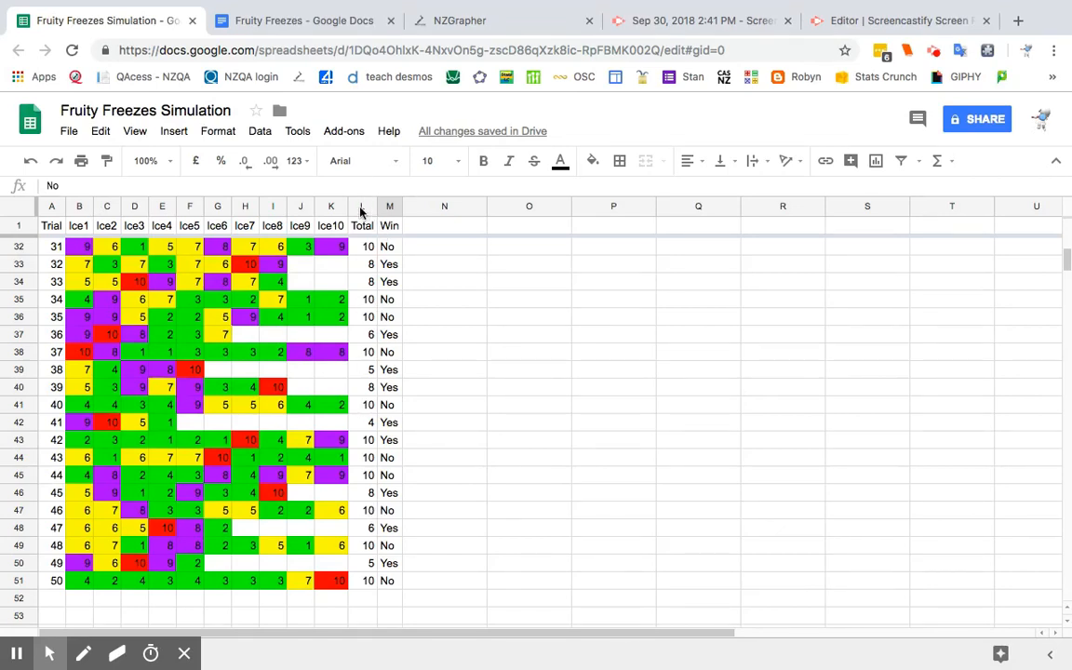
# Copy the Total column from its heading through Trial 50.
pyautogui.click(360, 211)
pyautogui.click(365, 492)
pyautogui.scroll(-1, 369, 501)
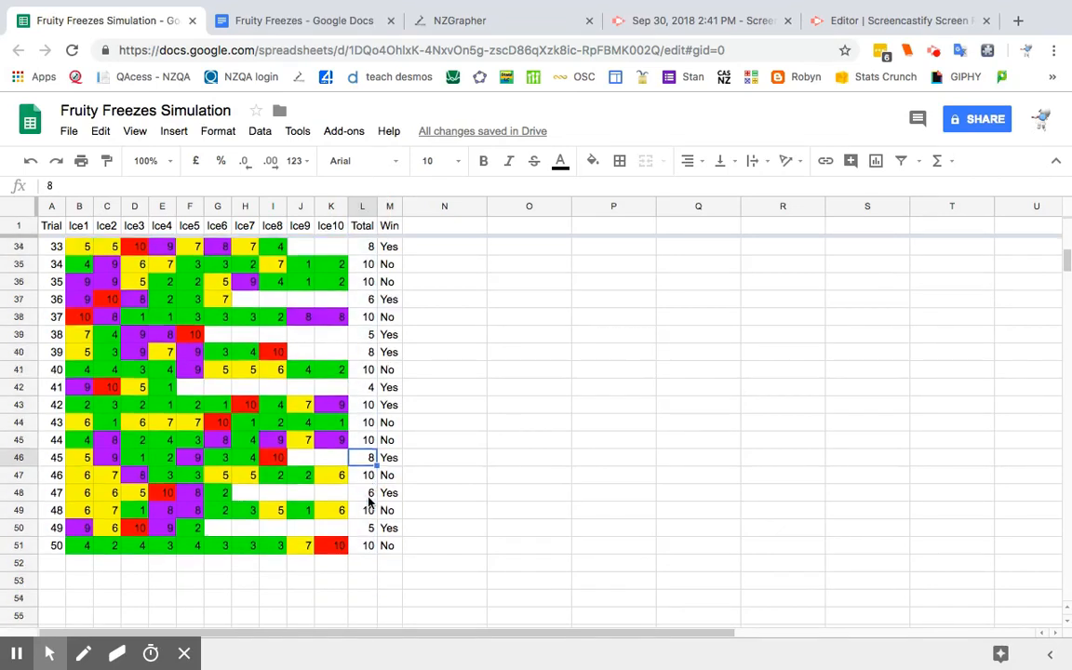
pyautogui.moveTo(364, 526); pyautogui.dragTo(369, 233)
pyautogui.hotkey('ctrl', 'c')
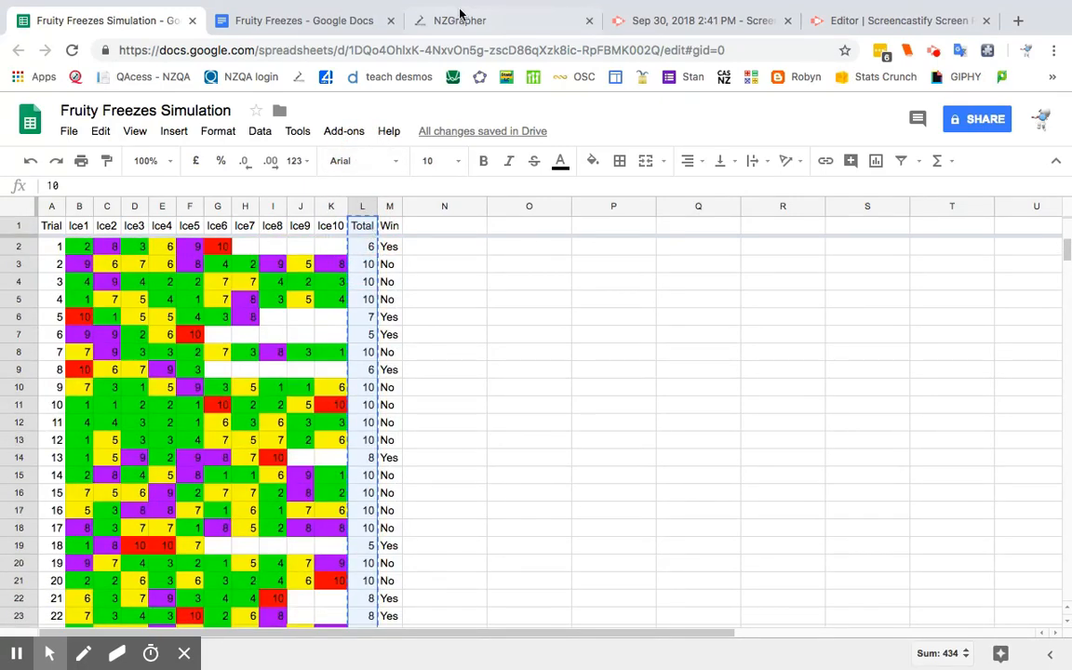
# Switch to NZGrapher and import the copied Total column as a pasted table.
pyautogui.click(462, 19)
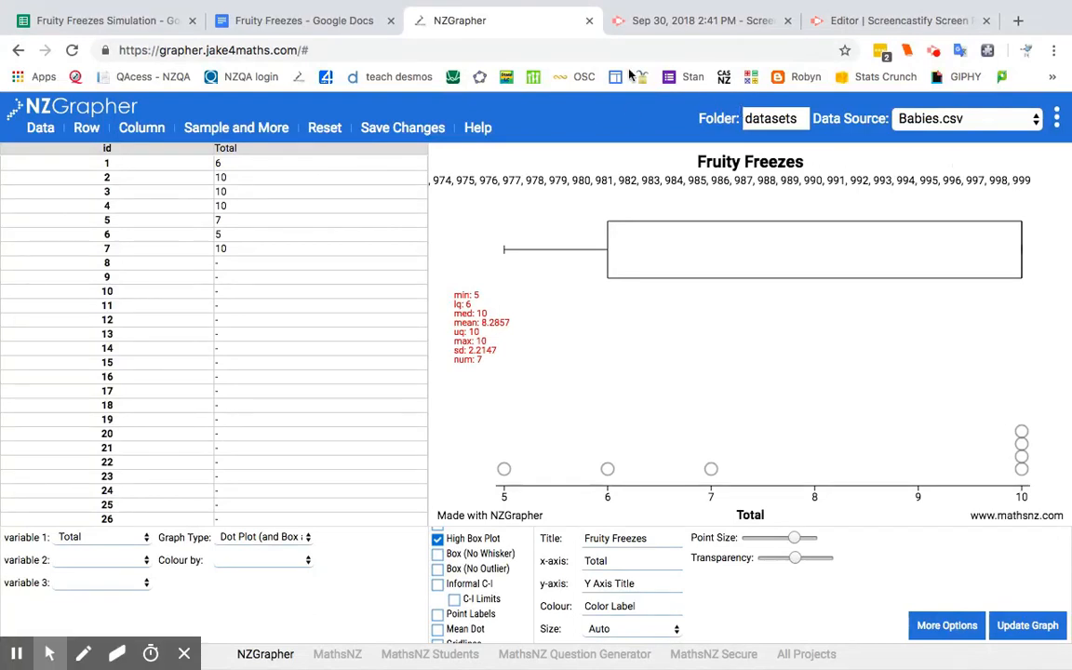
pyautogui.click(34, 136)
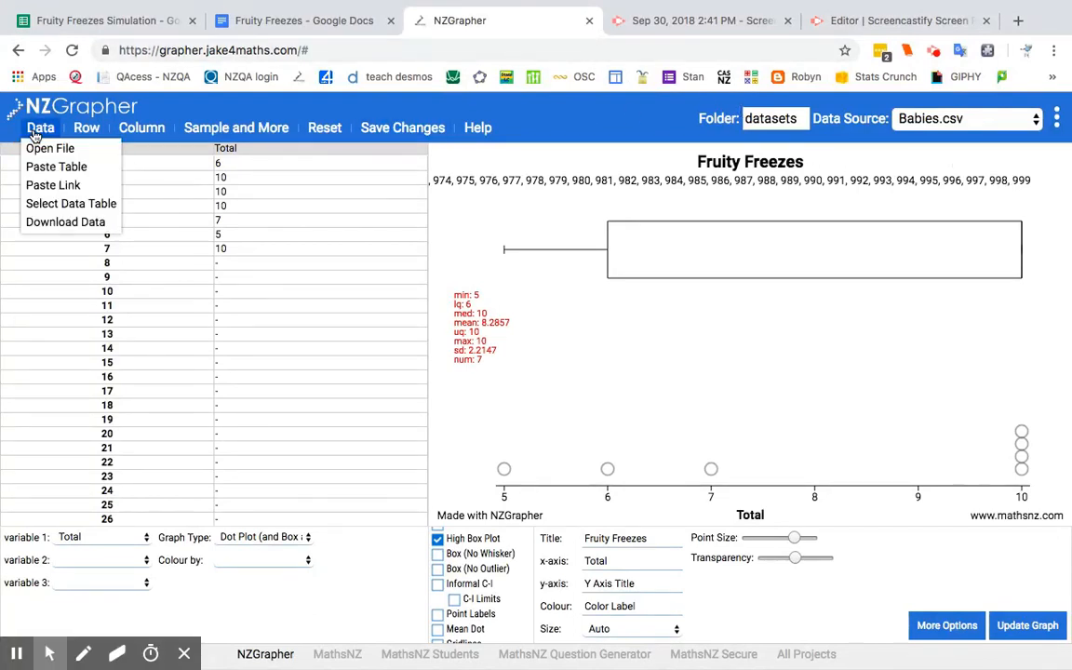
pyautogui.click(41, 164)
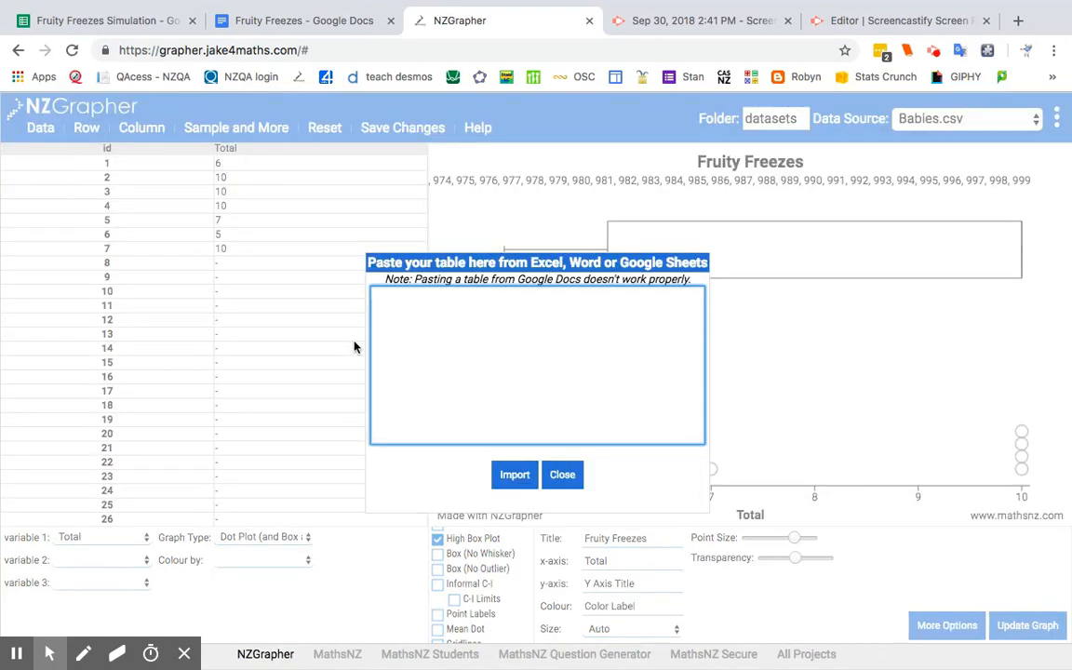
pyautogui.click(457, 350)
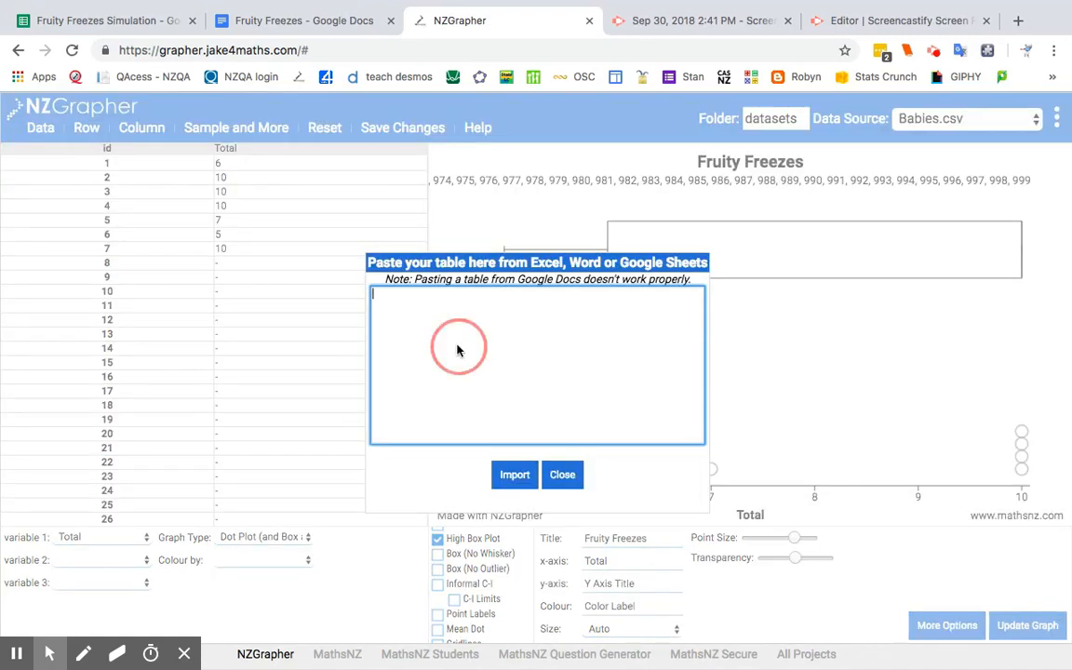
pyautogui.hotkey('ctrl', 'v')
pyautogui.click(494, 456)
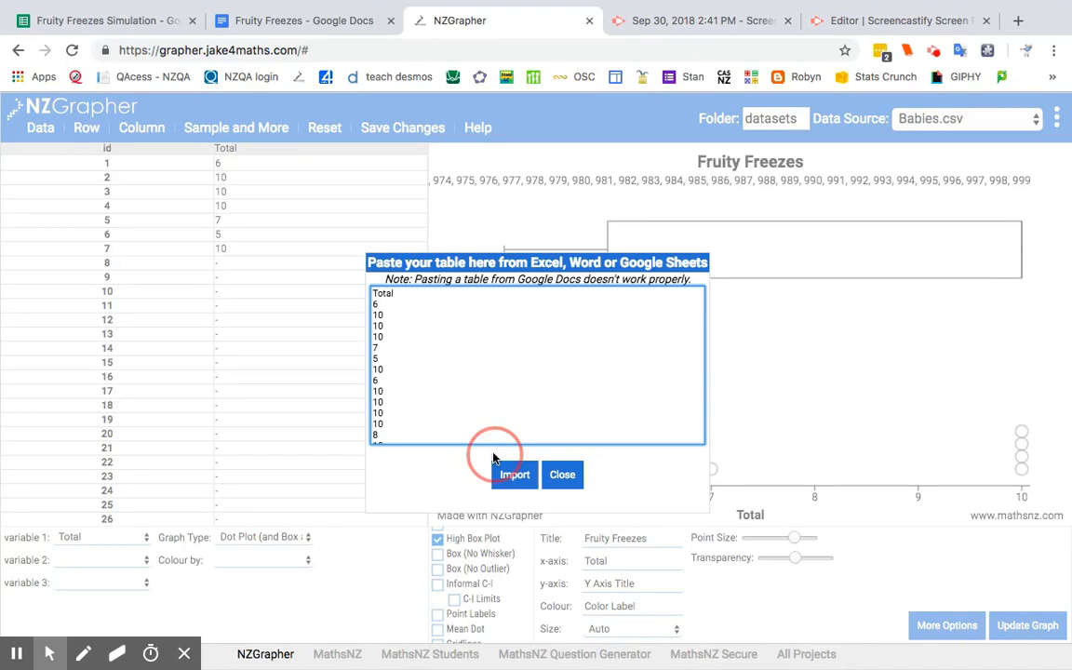
pyautogui.click(512, 473)
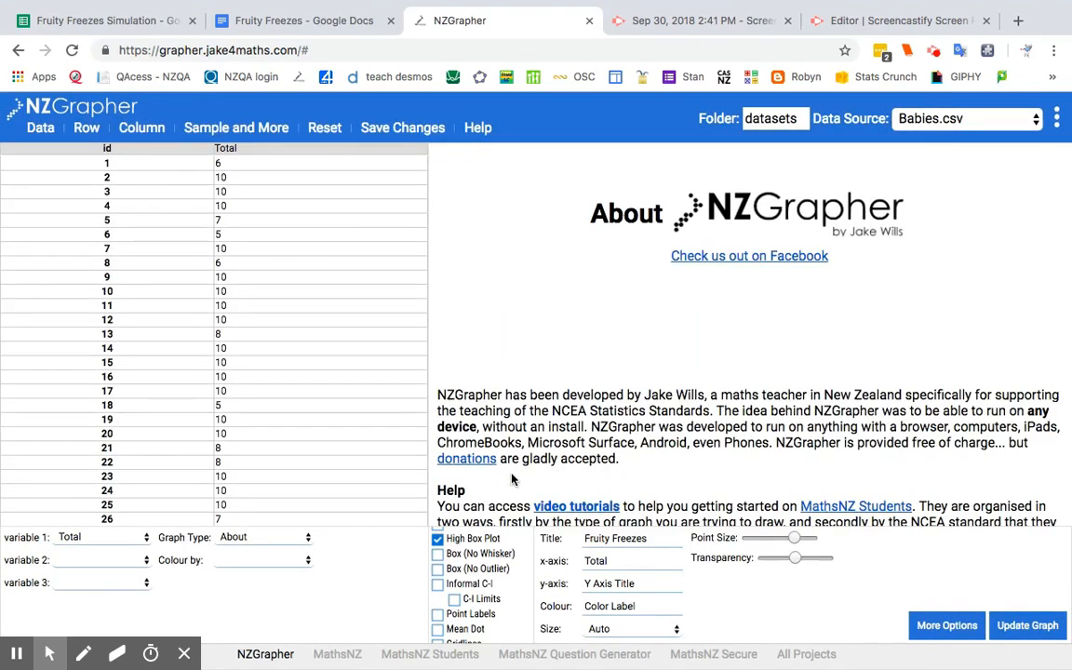
# Graph Total as a dot plot with a high box plot and summaries, and reduce the point size.
pyautogui.click(241, 539)
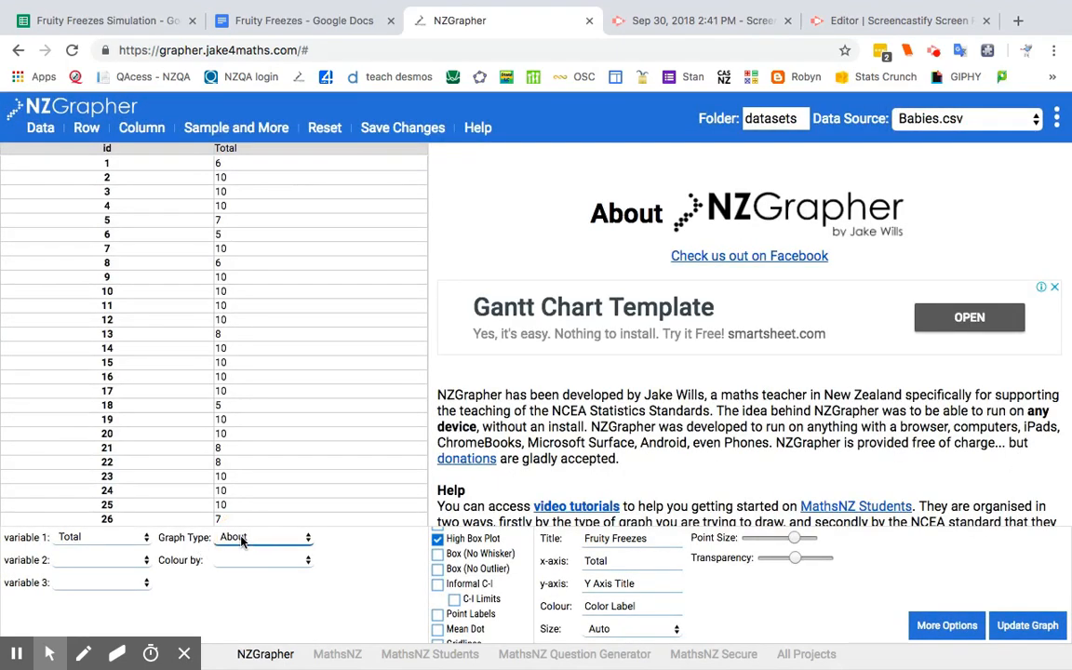
pyautogui.click(260, 620)
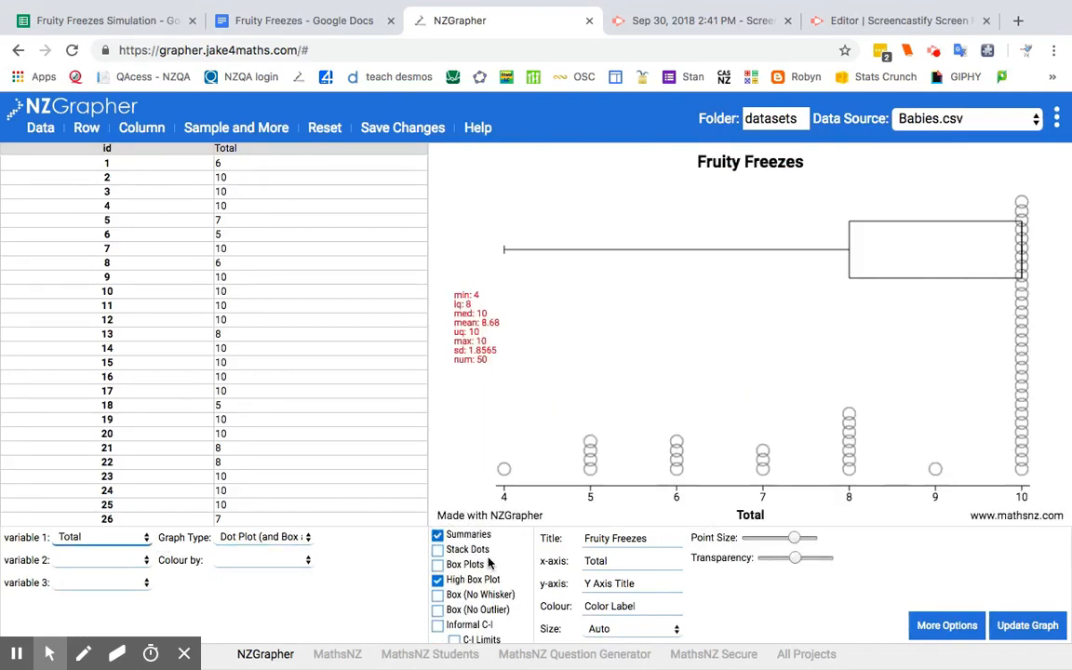
pyautogui.scroll(-2, 457, 540)
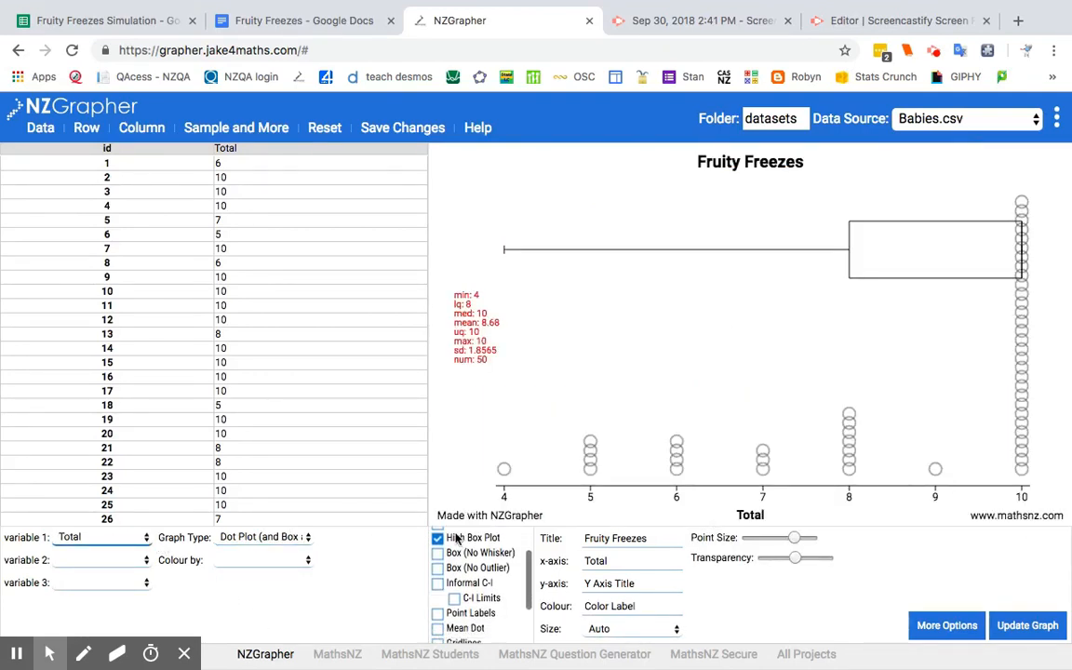
pyautogui.moveTo(436, 540); pyautogui.dragTo(472, 546)
pyautogui.scroll(2, 471, 558)
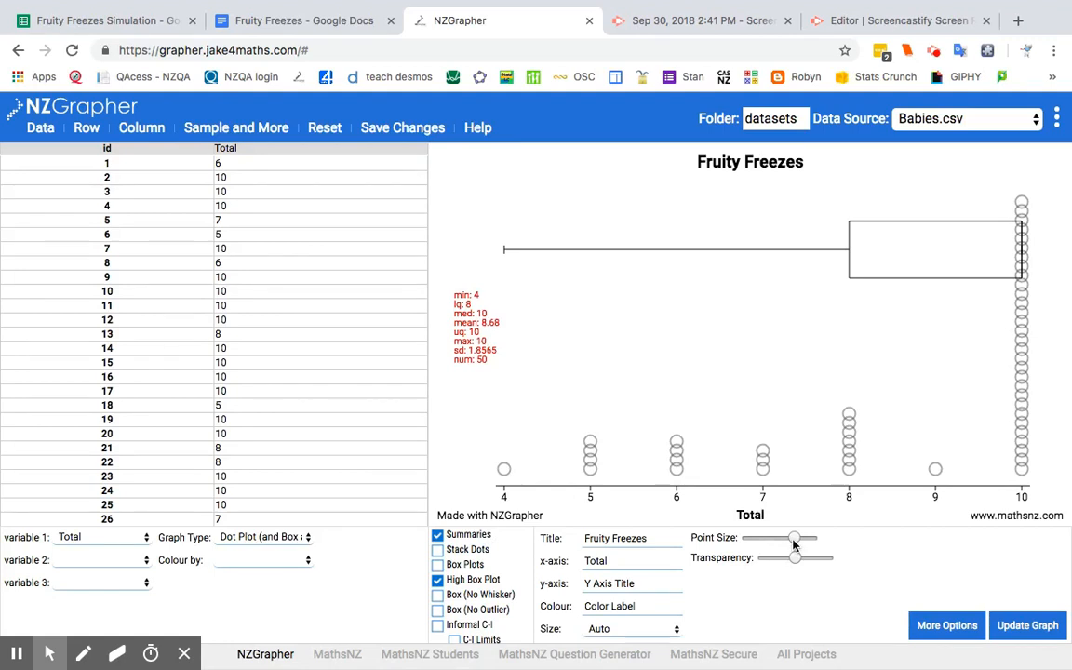
pyautogui.moveTo(790, 543); pyautogui.dragTo(782, 546)
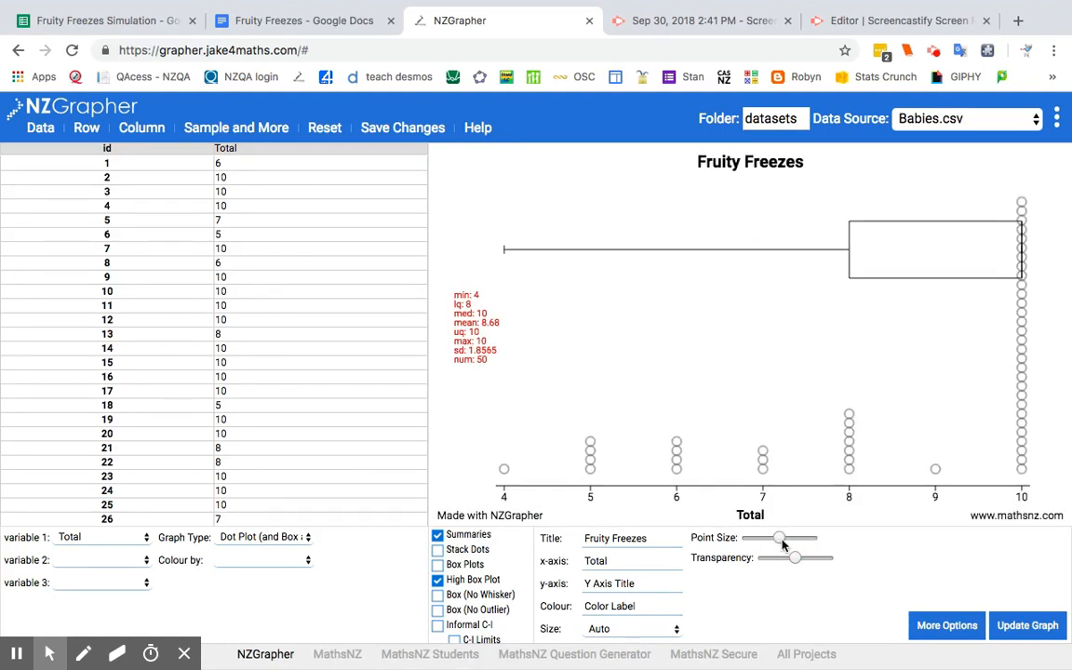
# Copy the graph image and use it to replace the old seven-trial graph in the Fruity Freezes Google Docs document.
pyautogui.click(770, 405)
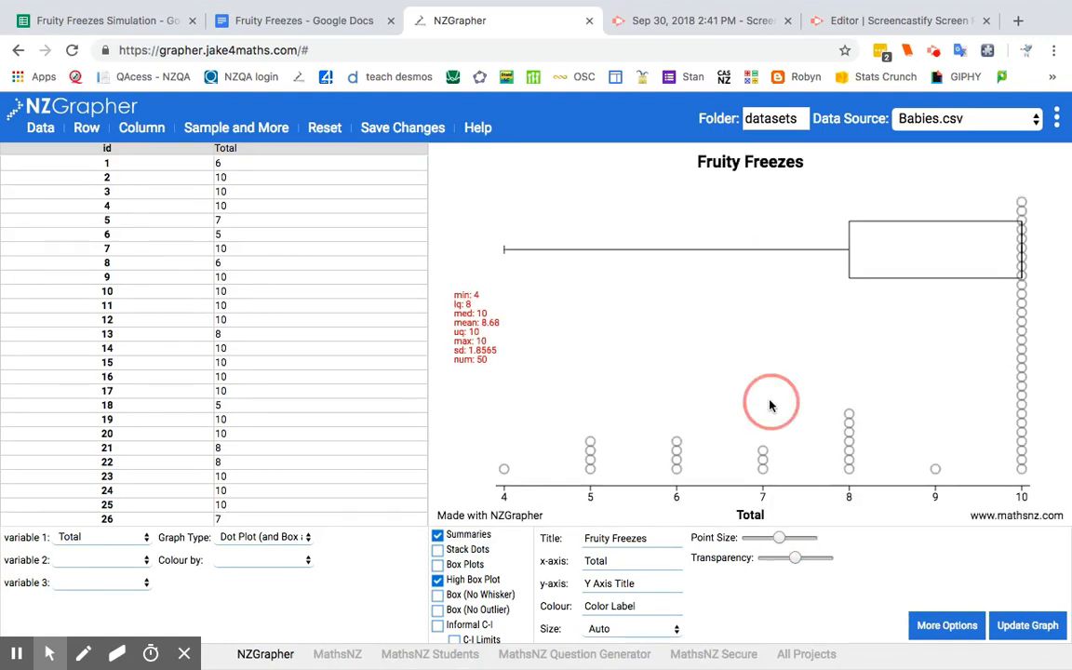
pyautogui.moveTo(770, 405); pyautogui.dragTo(780, 426)
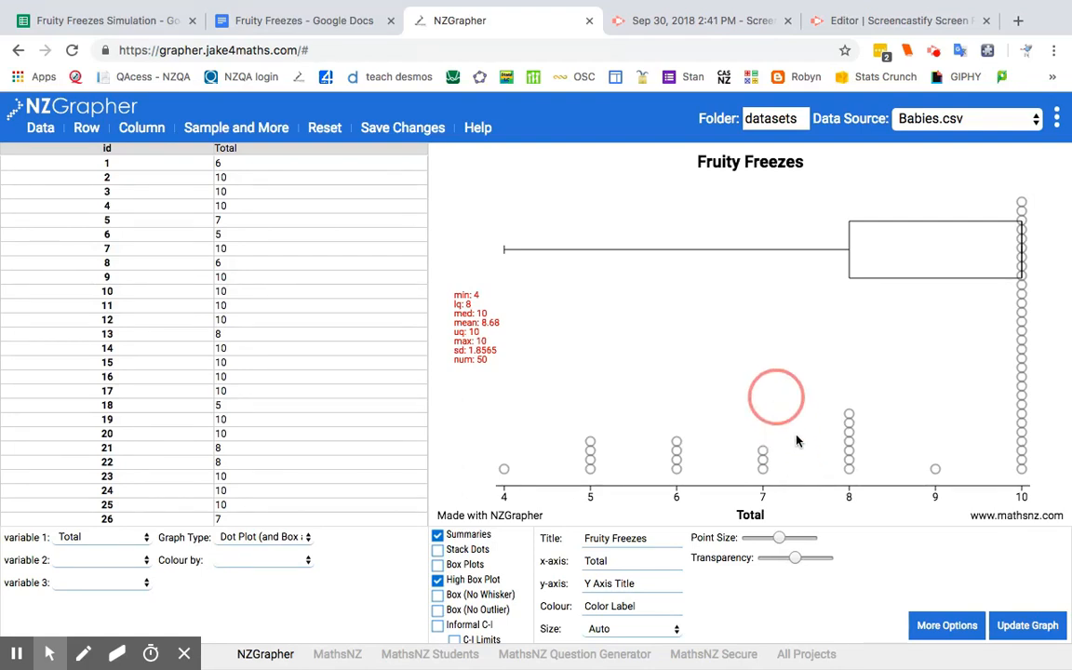
pyautogui.click(288, 20)
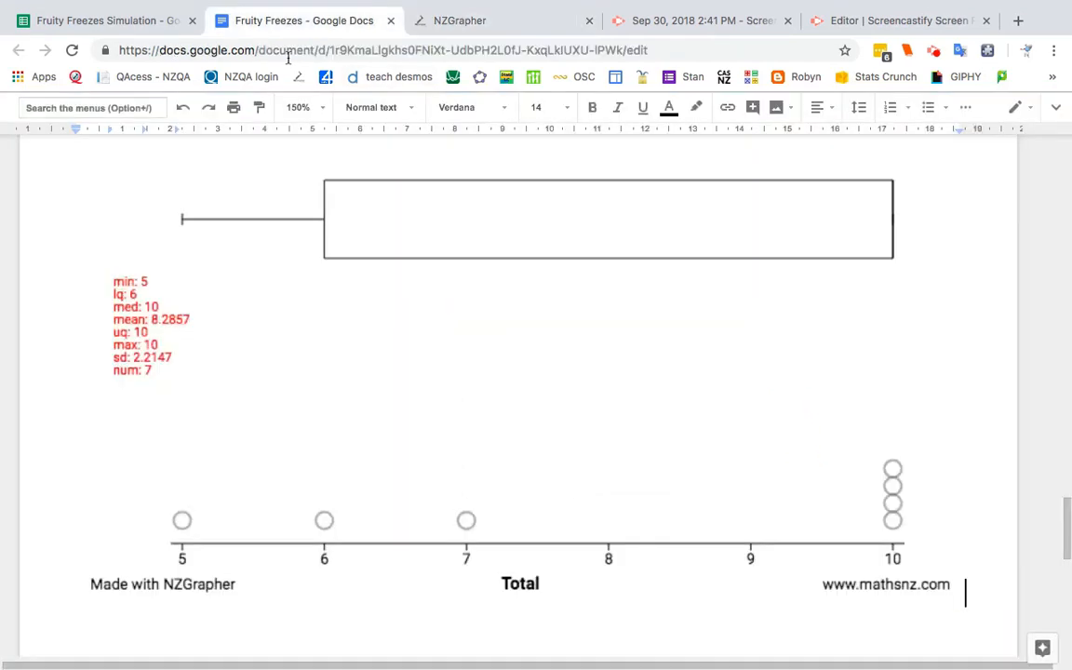
pyautogui.click(699, 495)
pyautogui.press('BackSpace')
pyautogui.hotkey('ctrl', 'v')
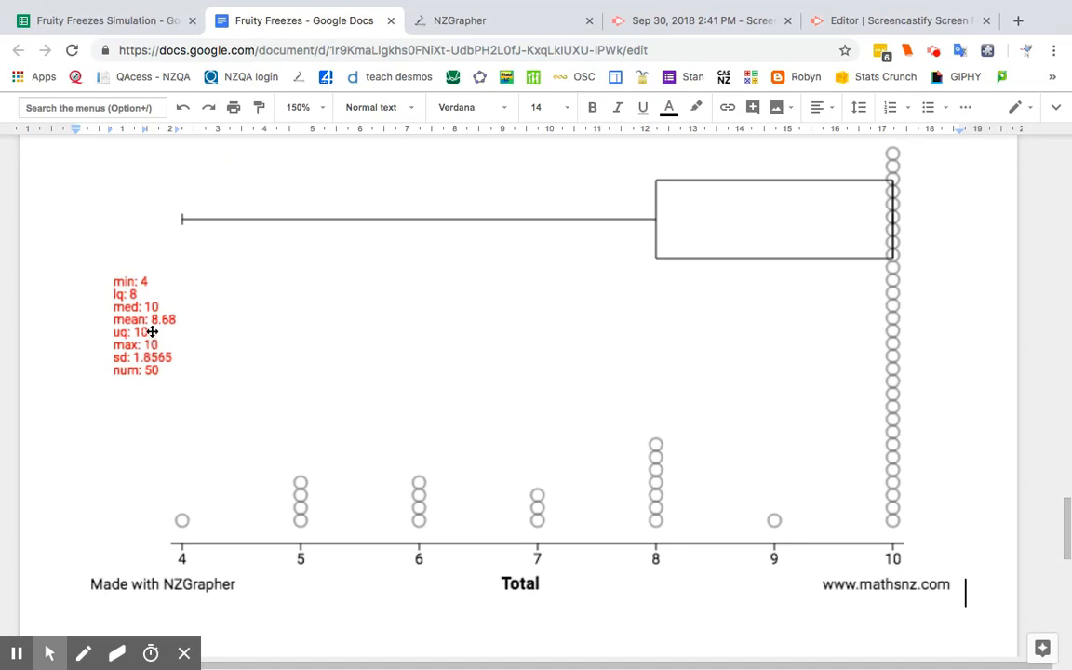
# Underline the median and mean in the graph's summary statistics with the purple pen and draw a tick beside the mean.
pyautogui.moveTo(82, 620)
pyautogui.click(82, 653)
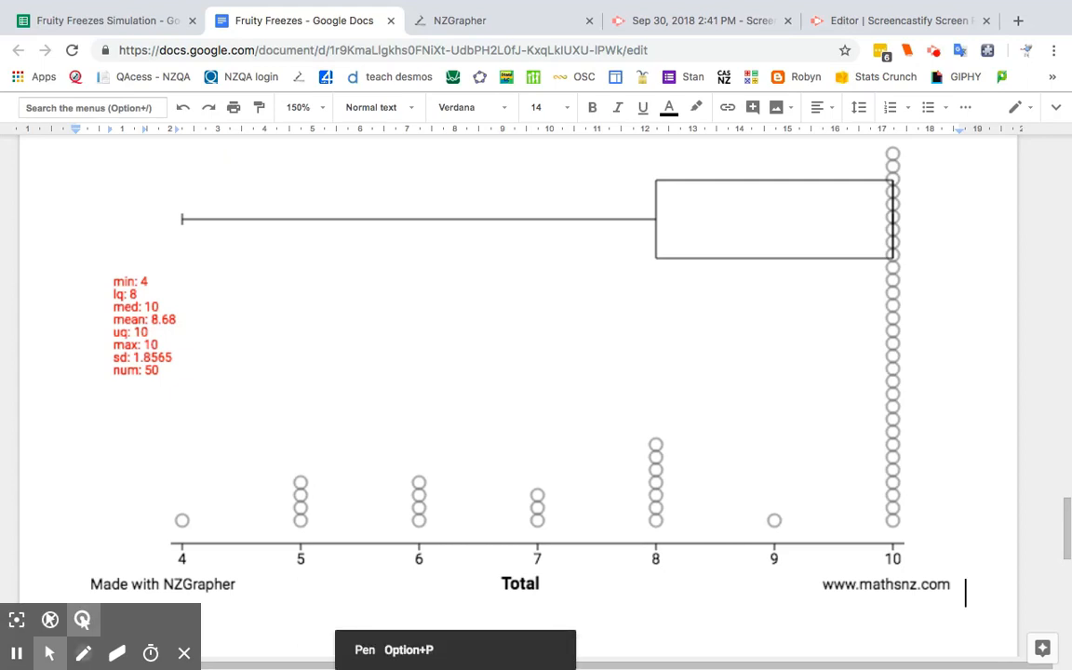
pyautogui.hotkey('alt', 'e')
pyautogui.hotkey('alt', 'p')
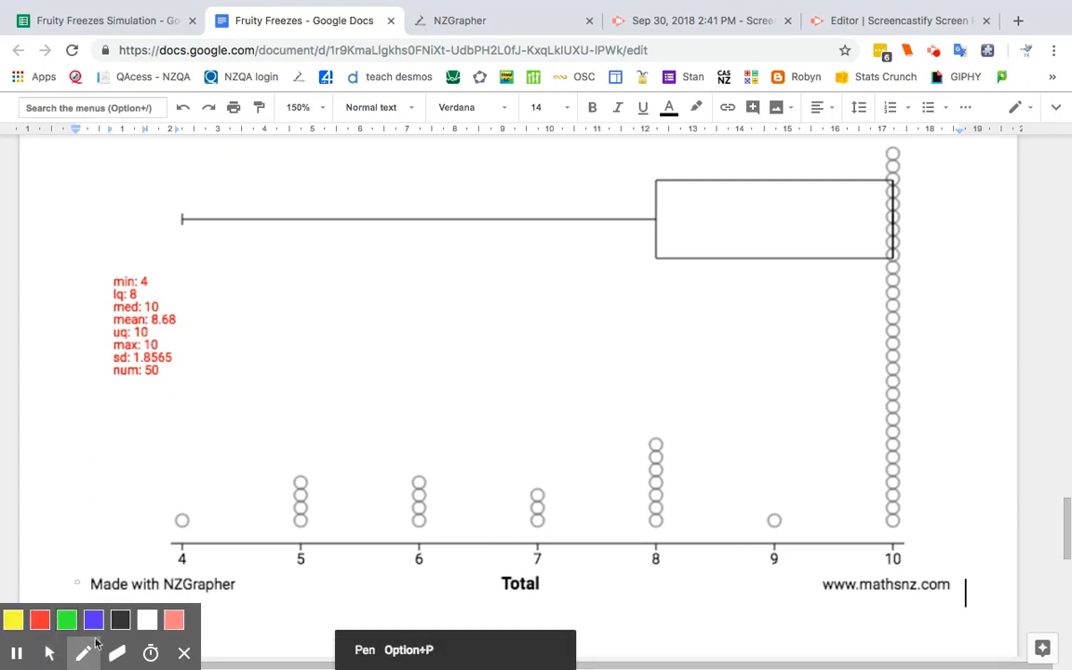
pyautogui.hotkey('alt', 'e')
pyautogui.hotkey('alt', 'p')
pyautogui.moveTo(108, 312); pyautogui.dragTo(173, 311)
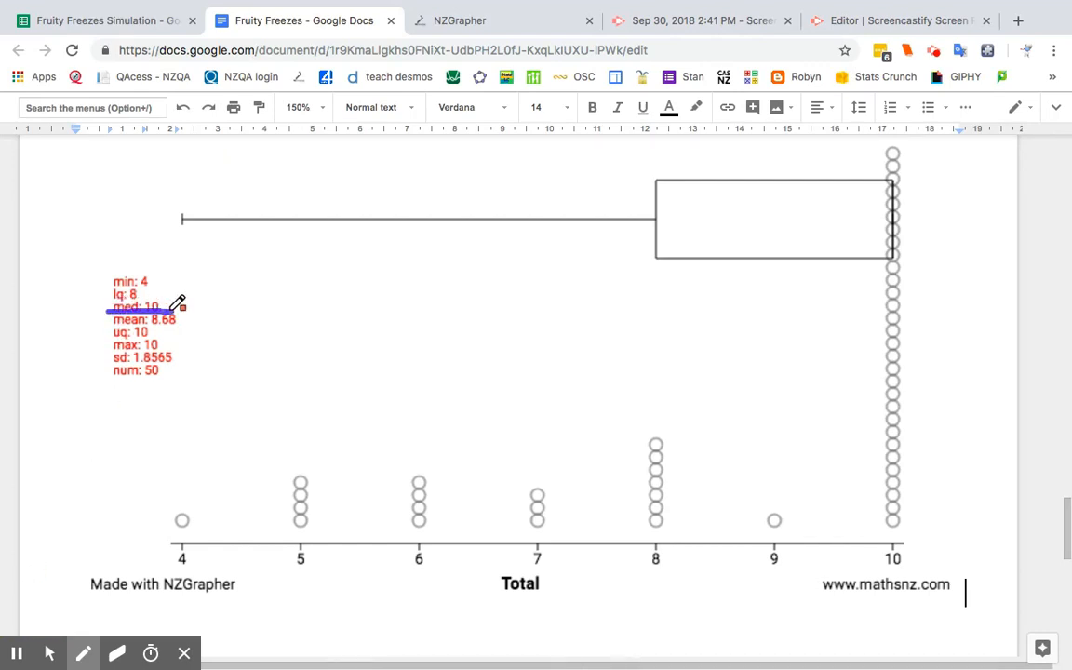
pyautogui.moveTo(111, 330); pyautogui.dragTo(190, 336)
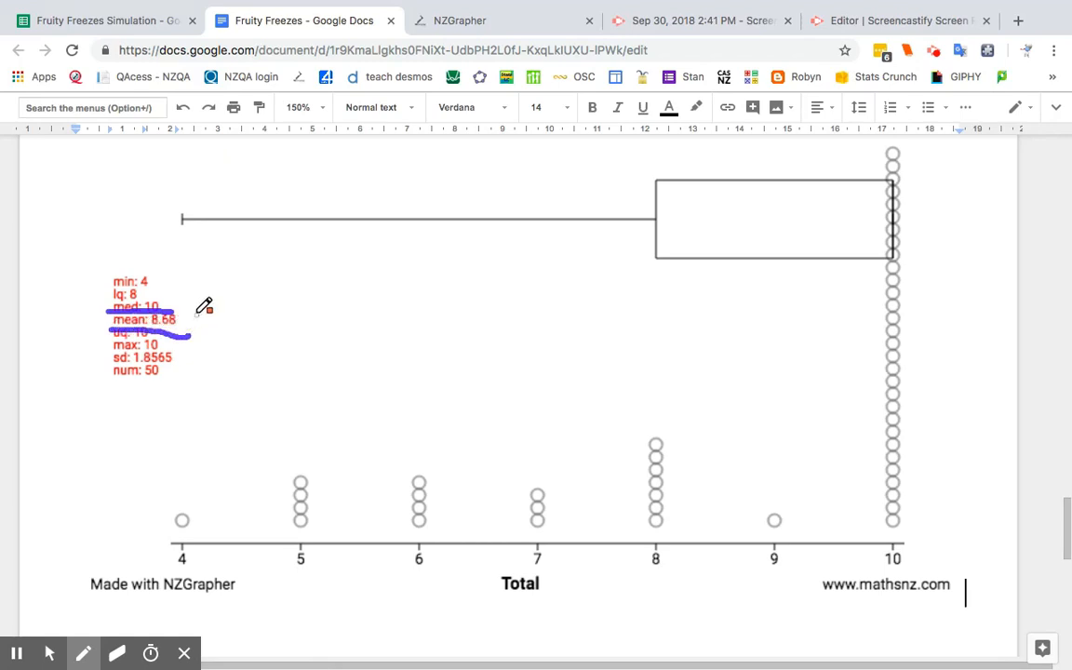
pyautogui.moveTo(191, 314)
pyautogui.mouseDown()
pyautogui.moveTo(188, 325)
pyautogui.moveTo(223, 297)
pyautogui.mouseUp()
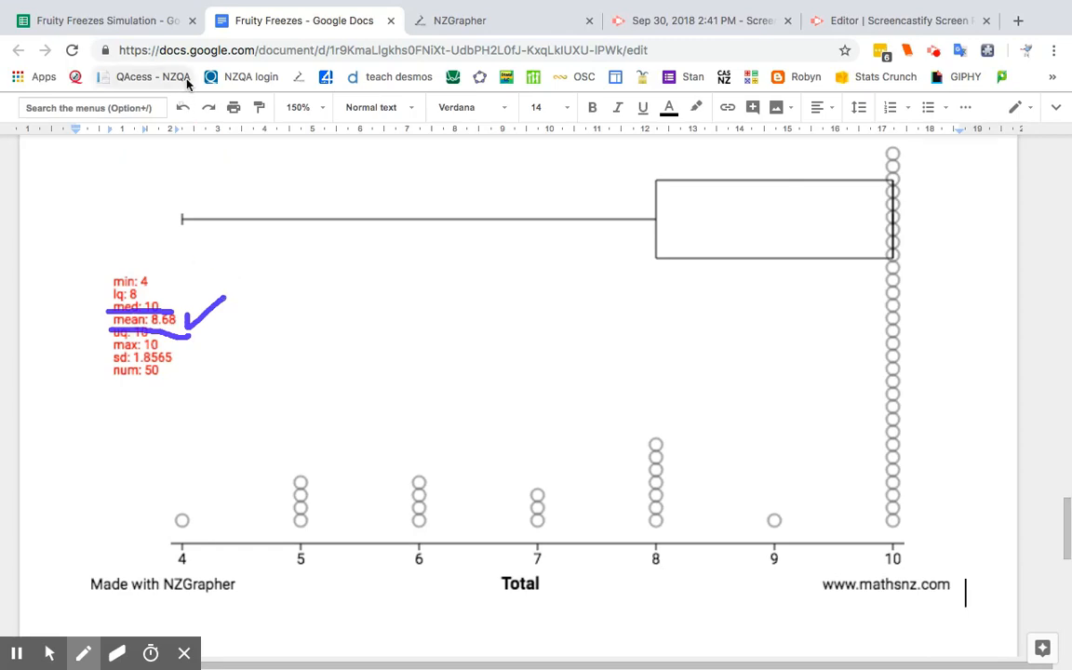
# Switch to the Fruity Freezes Simulation spreadsheet, return to the normal pointer and look through the Win column down to Trial 50.
pyautogui.click(118, 25)
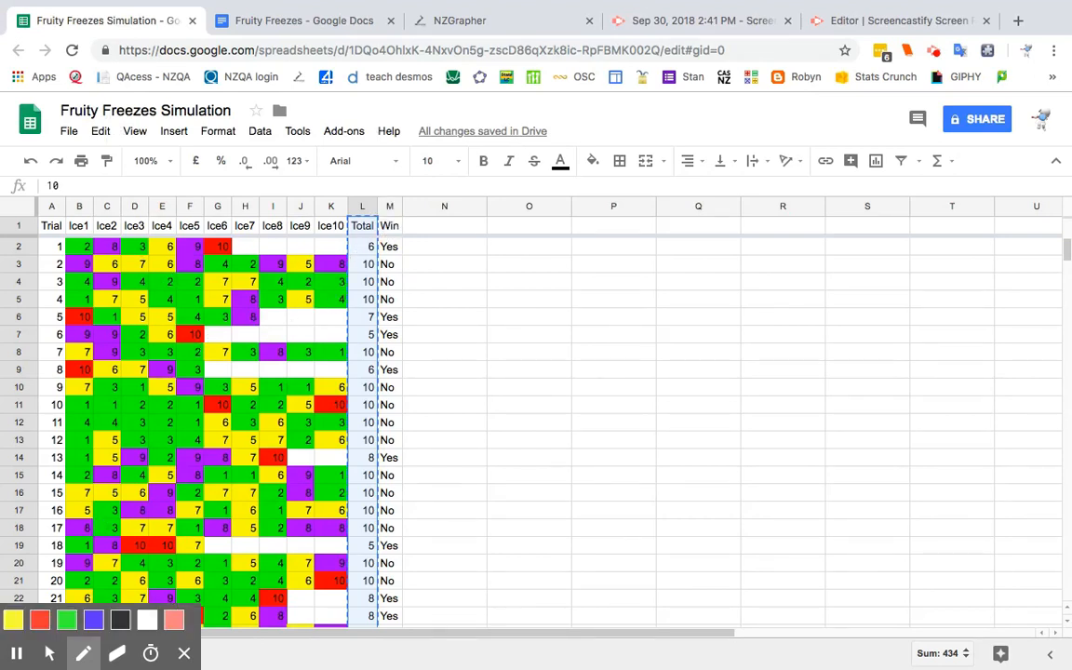
pyautogui.click(49, 653)
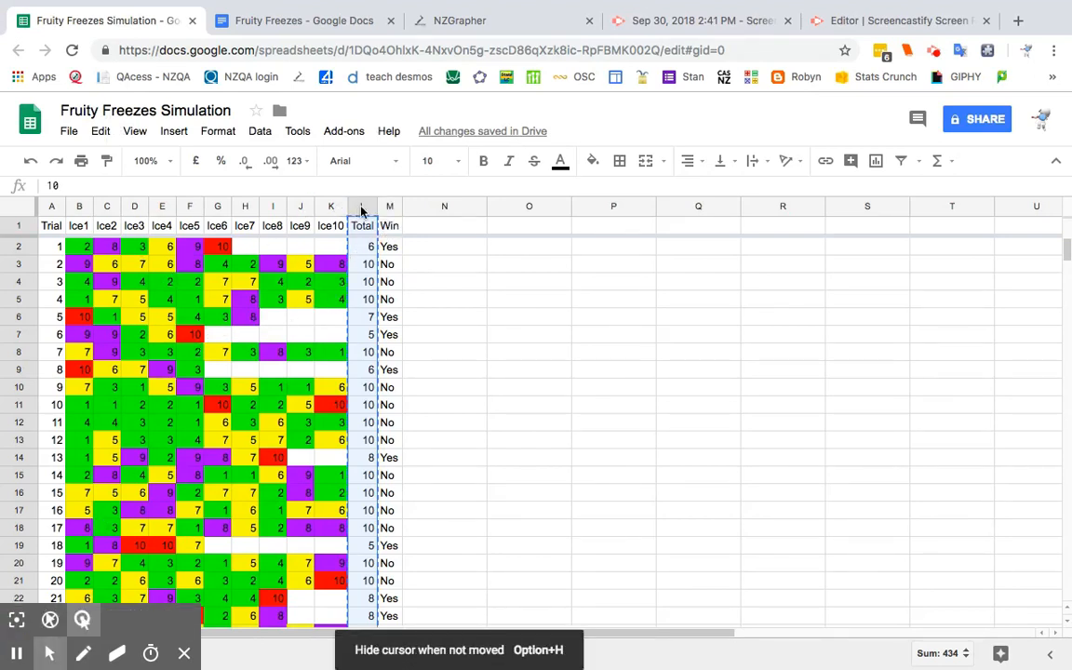
pyautogui.click(389, 203)
pyautogui.click(389, 204)
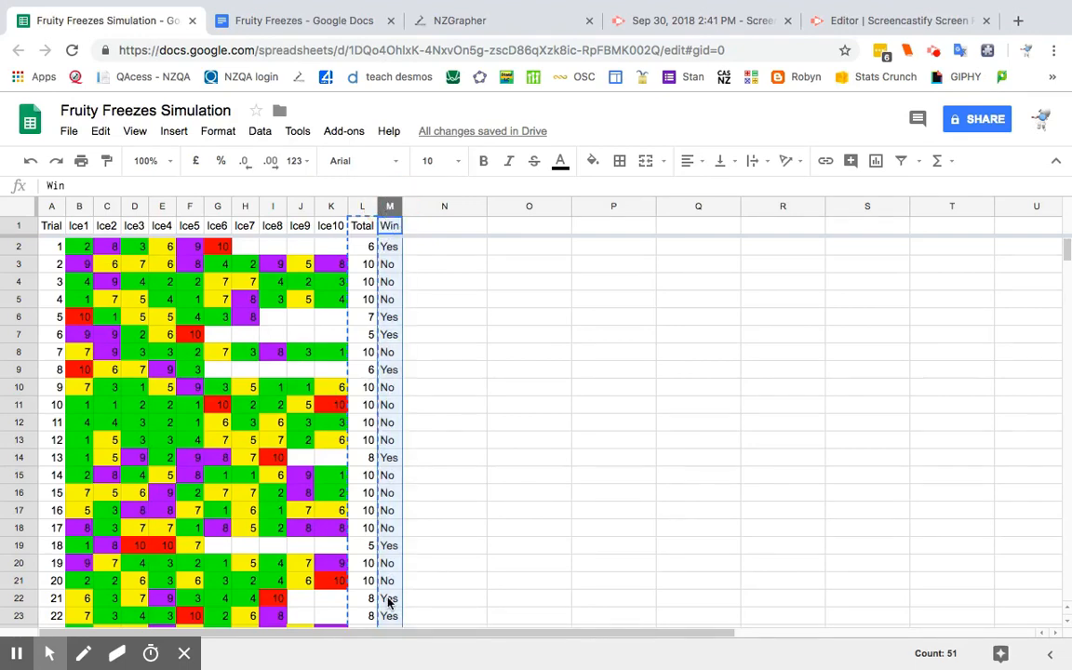
pyautogui.click(389, 457)
pyautogui.scroll(-4, 389, 461)
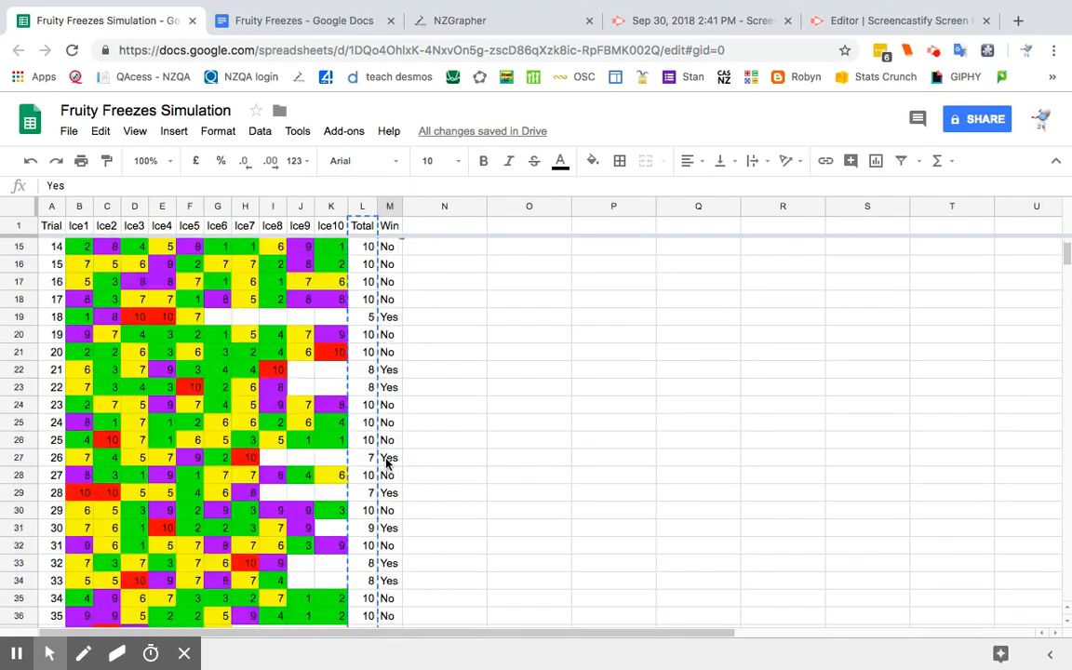
pyautogui.scroll(-10, 389, 460)
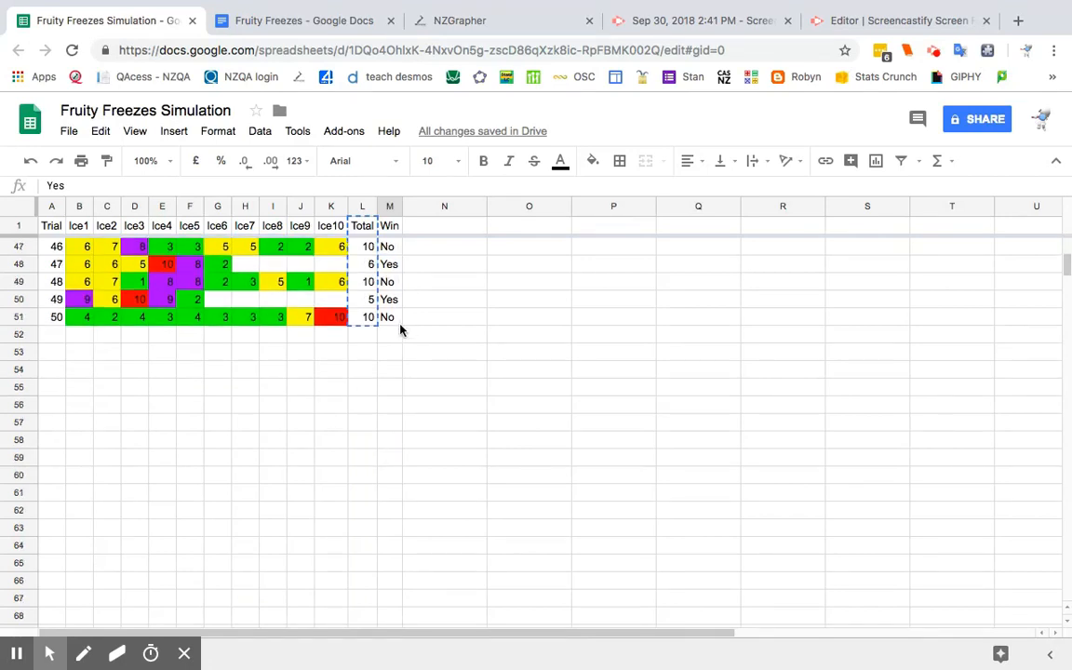
# Count the winning trials in cell M52 with the formula =countif(M2:M51,"Yes").
pyautogui.click(388, 335)
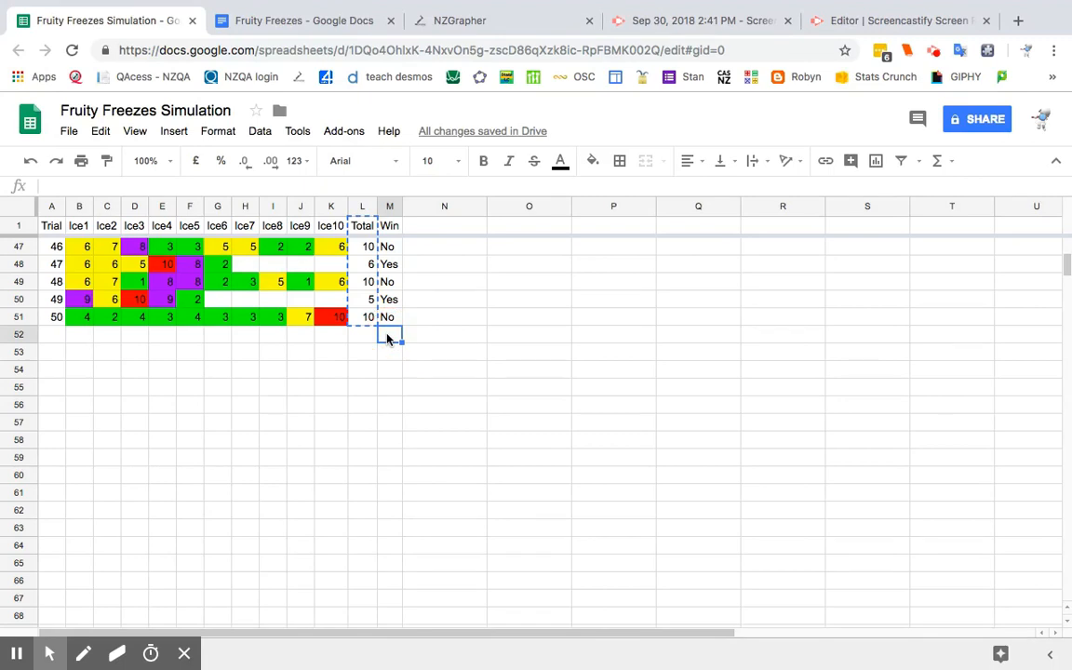
pyautogui.write('=')
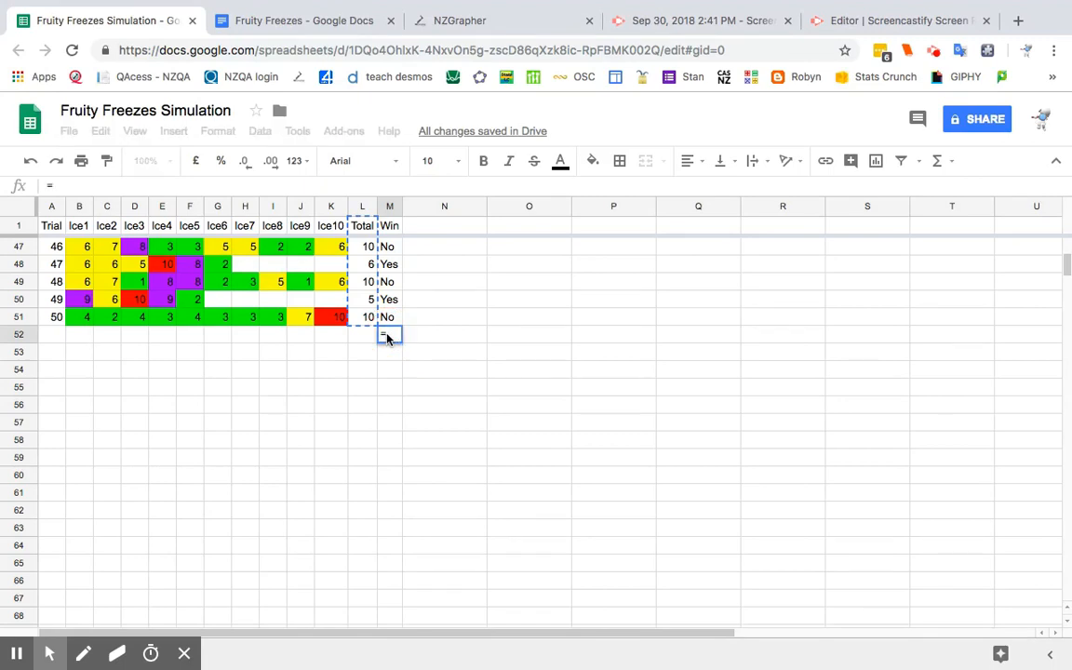
pyautogui.write('countif')
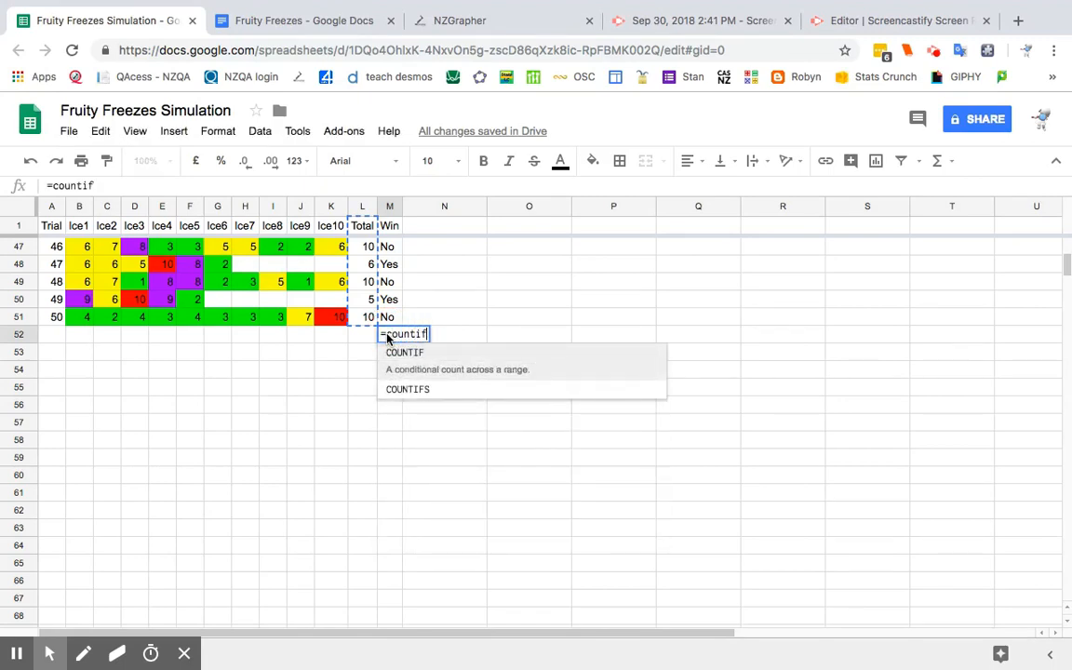
pyautogui.write('(')
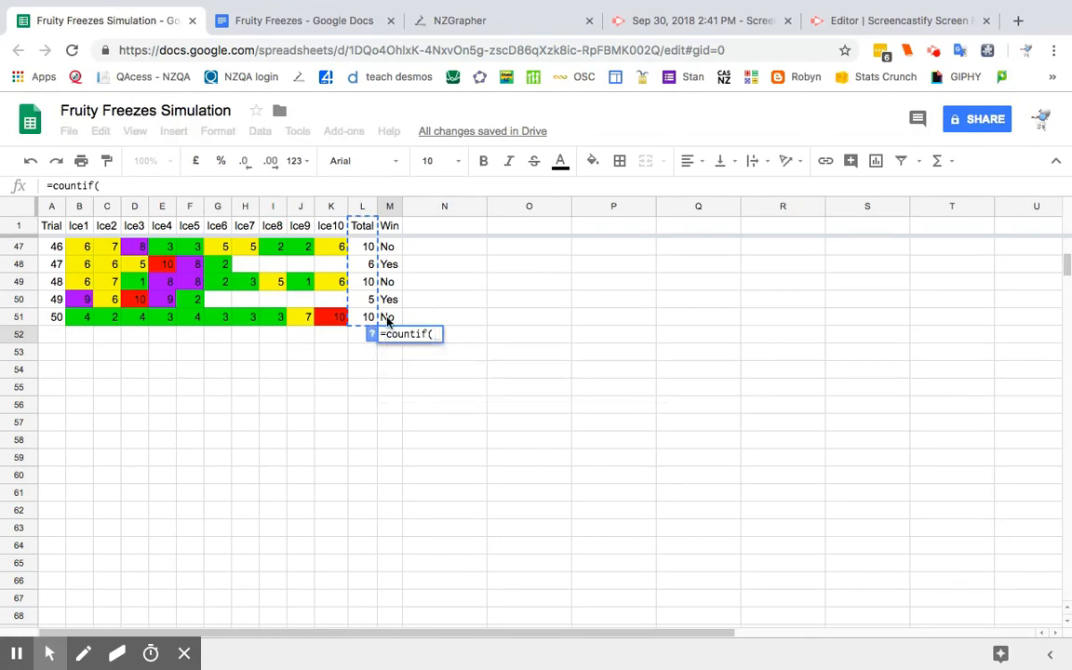
pyautogui.moveTo(389, 319); pyautogui.dragTo(389, 249)
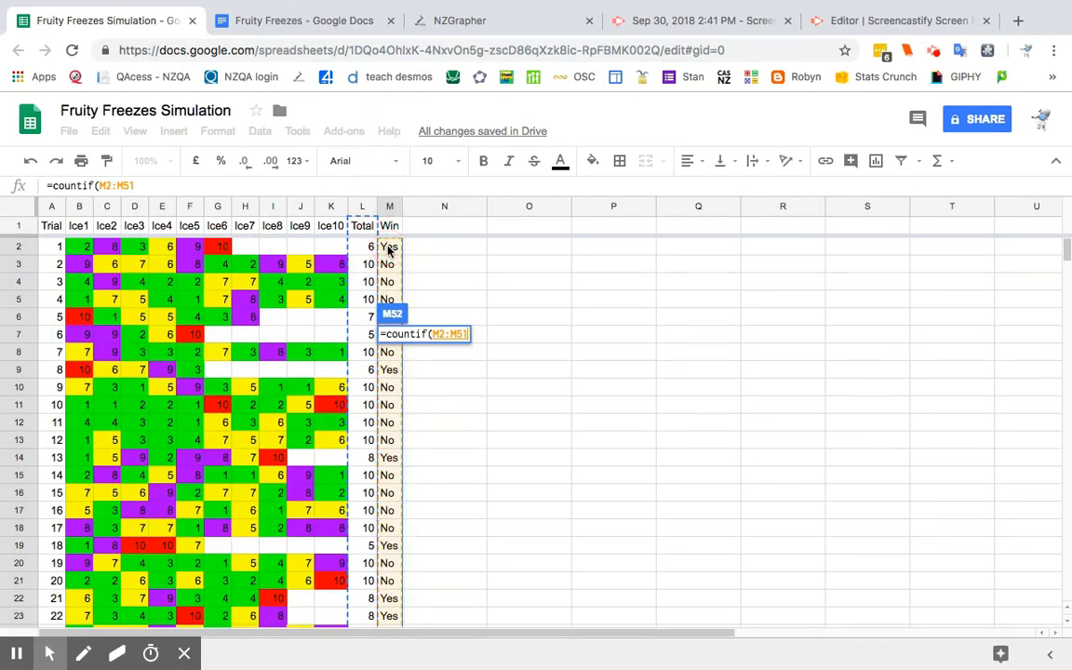
pyautogui.write(',')
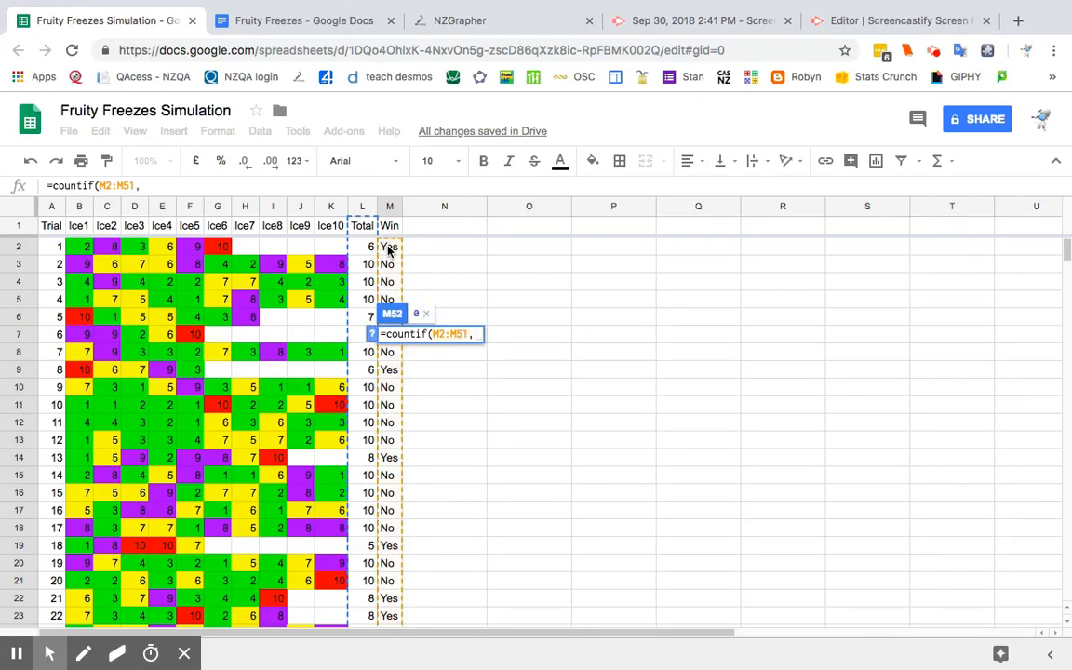
pyautogui.write('"Yes')
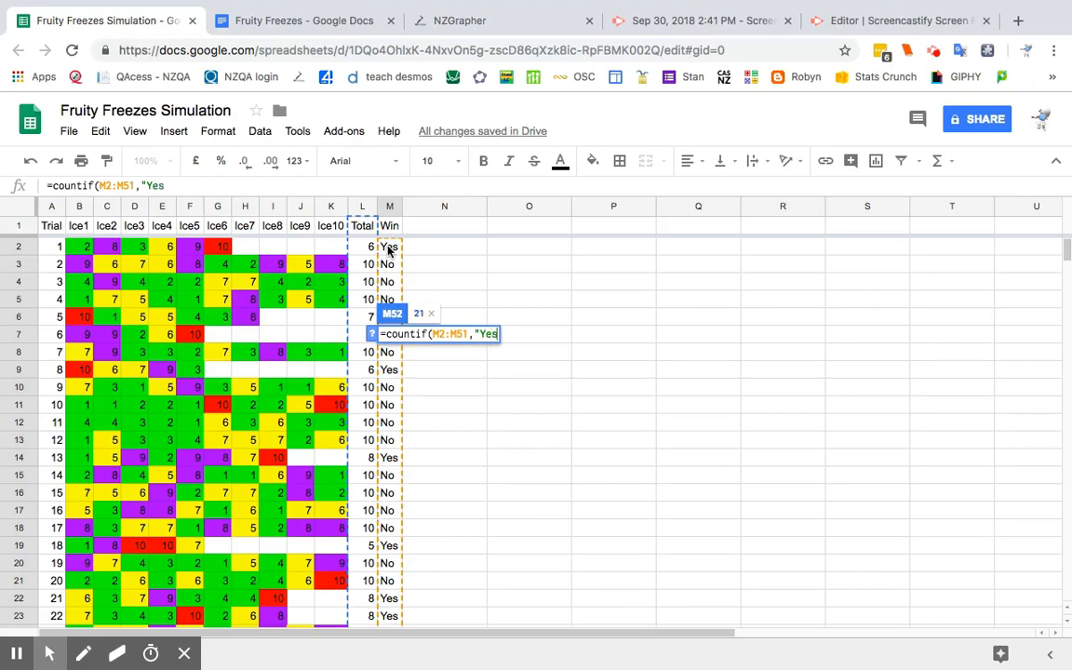
pyautogui.write('")')
pyautogui.press('Return')
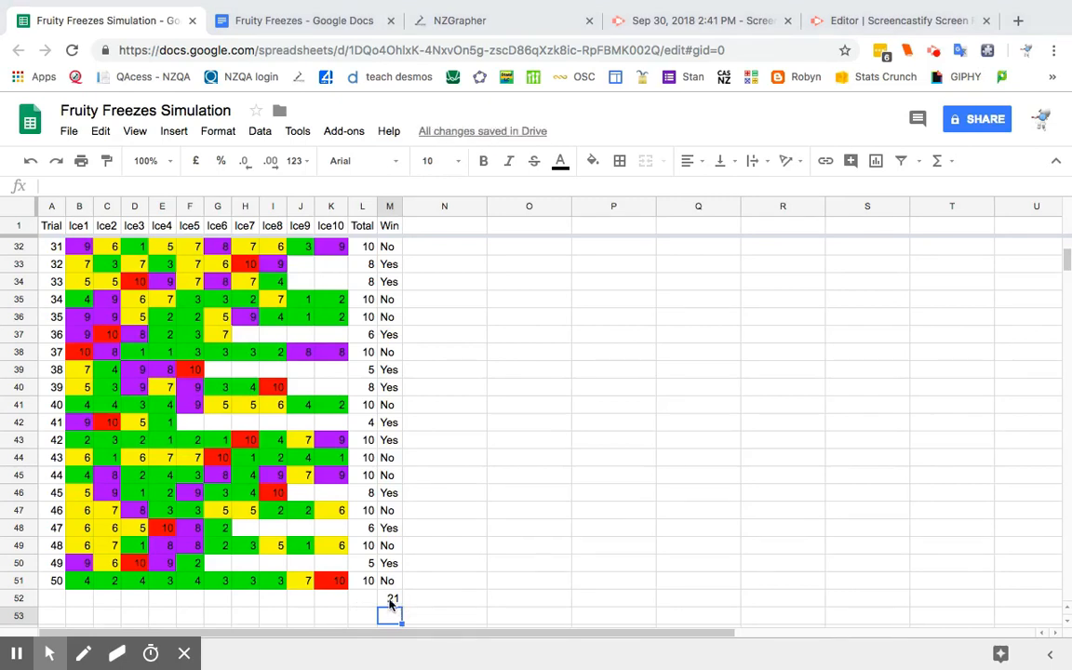
# Enter "Probability (win) = 21/50" in cell N52, beside the count of winning trials.
pyautogui.scroll(-3, 416, 512)
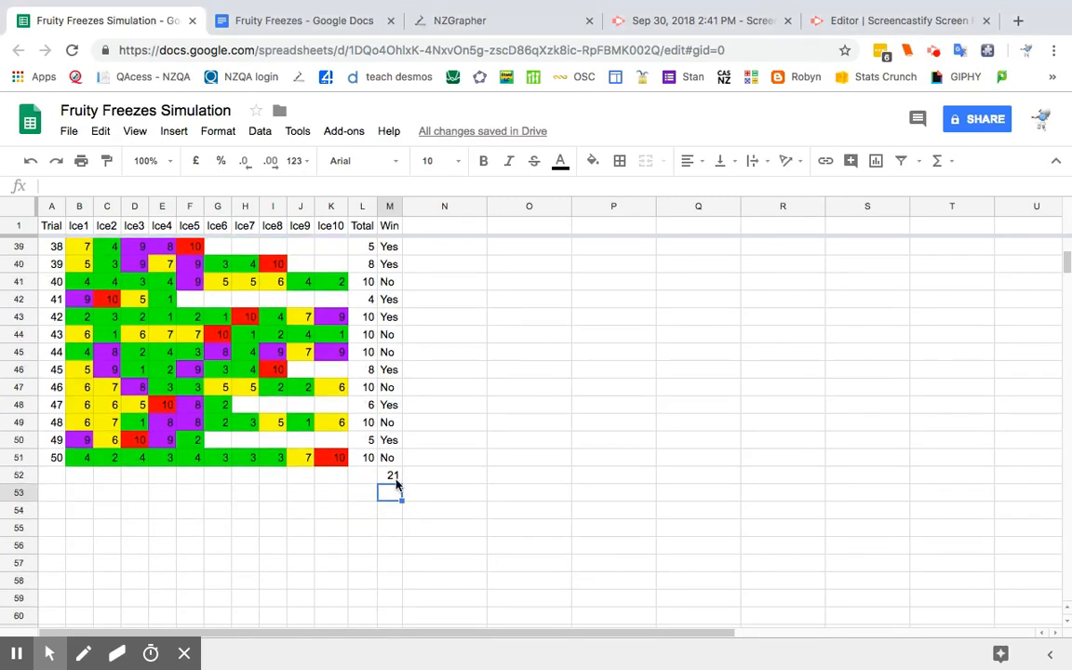
pyautogui.click(395, 478)
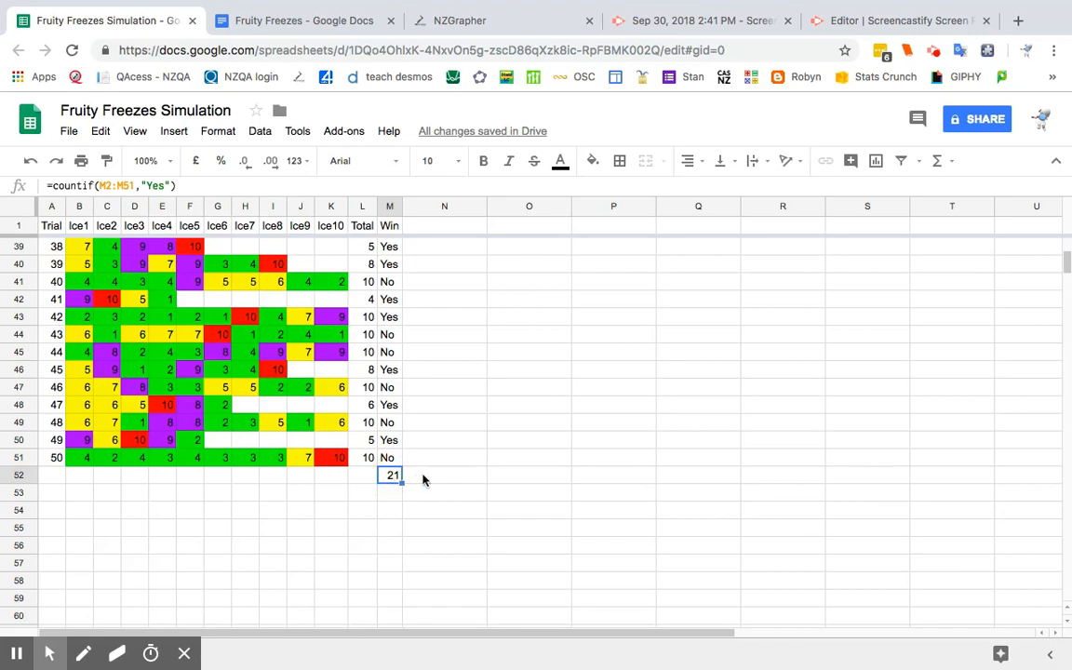
pyautogui.click(423, 478)
pyautogui.write('Probab')
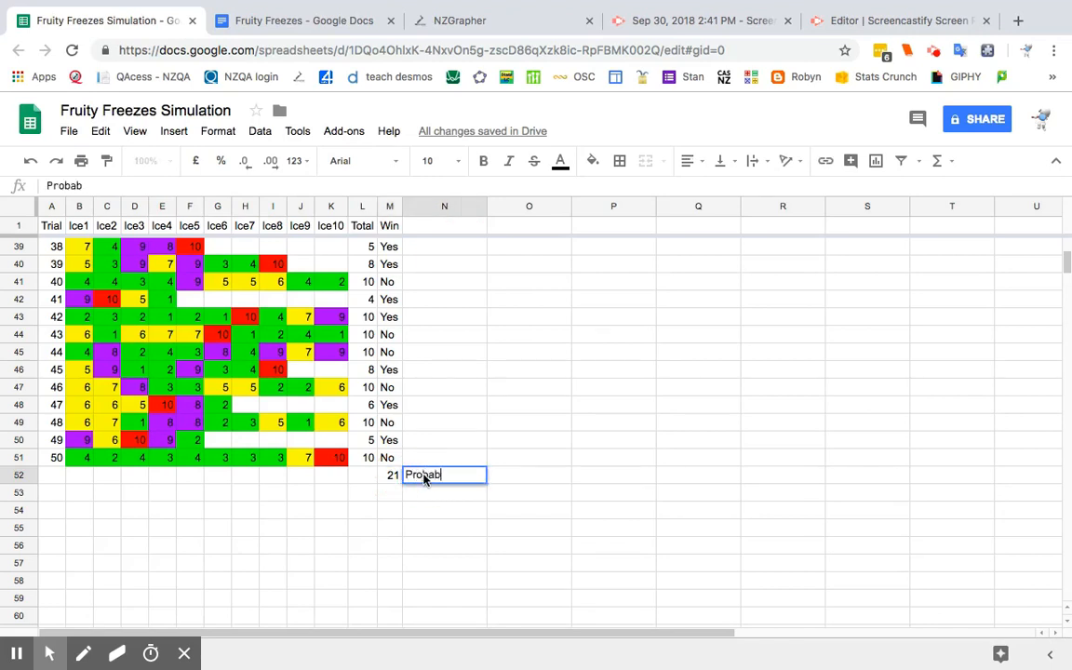
pyautogui.write('ility (win) ')
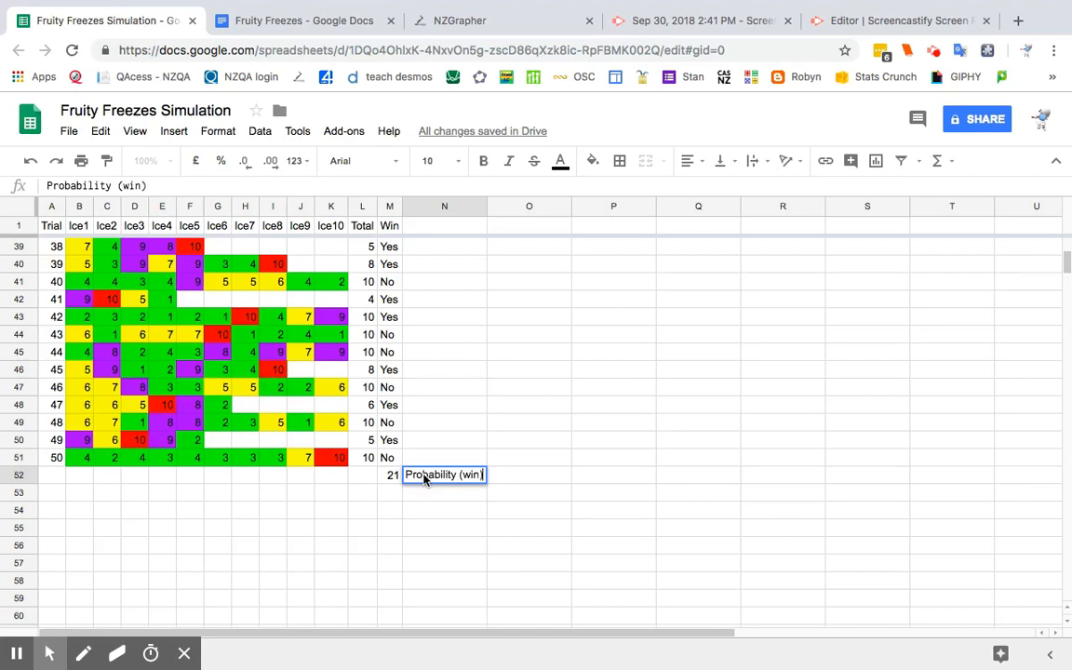
pyautogui.write('= 21')
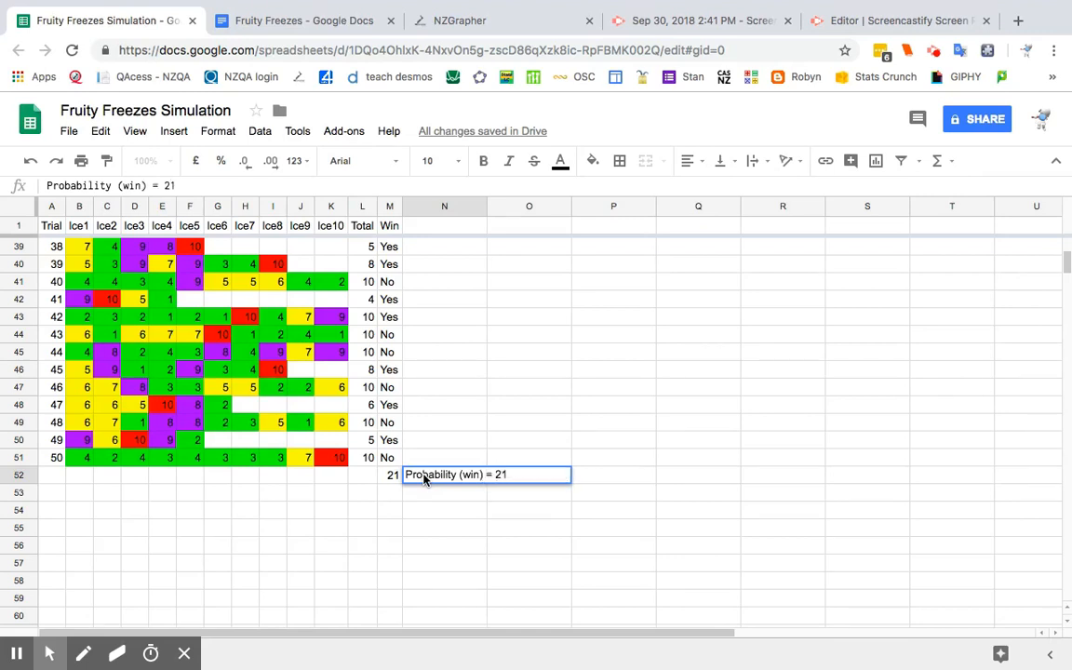
pyautogui.write('/50')
pyautogui.press('Return')
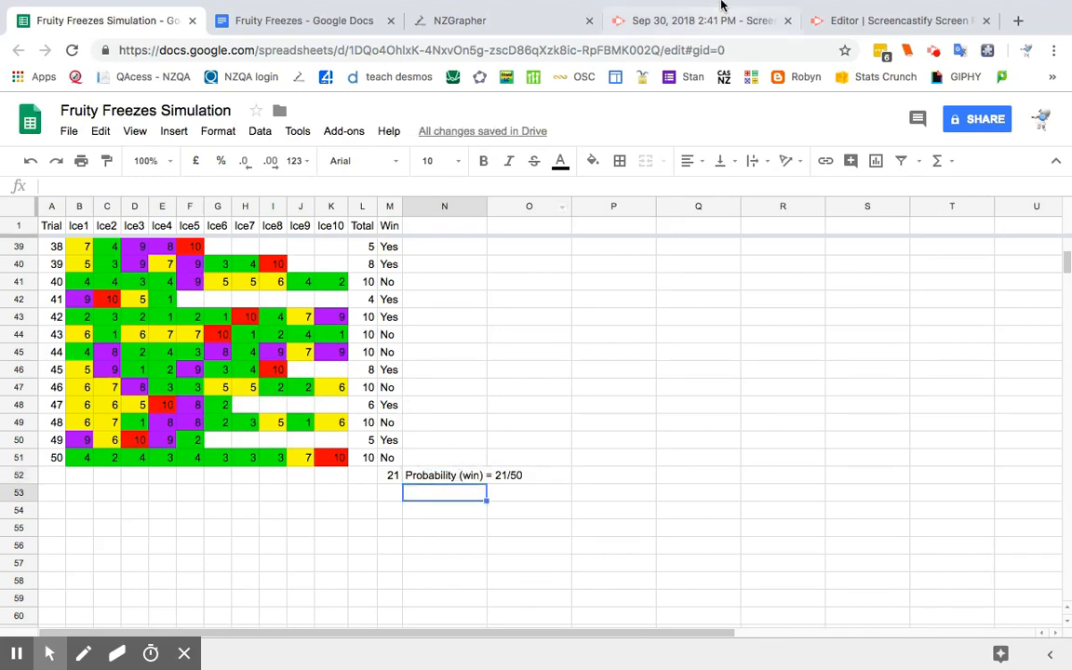
pyautogui.moveTo(826, 18)
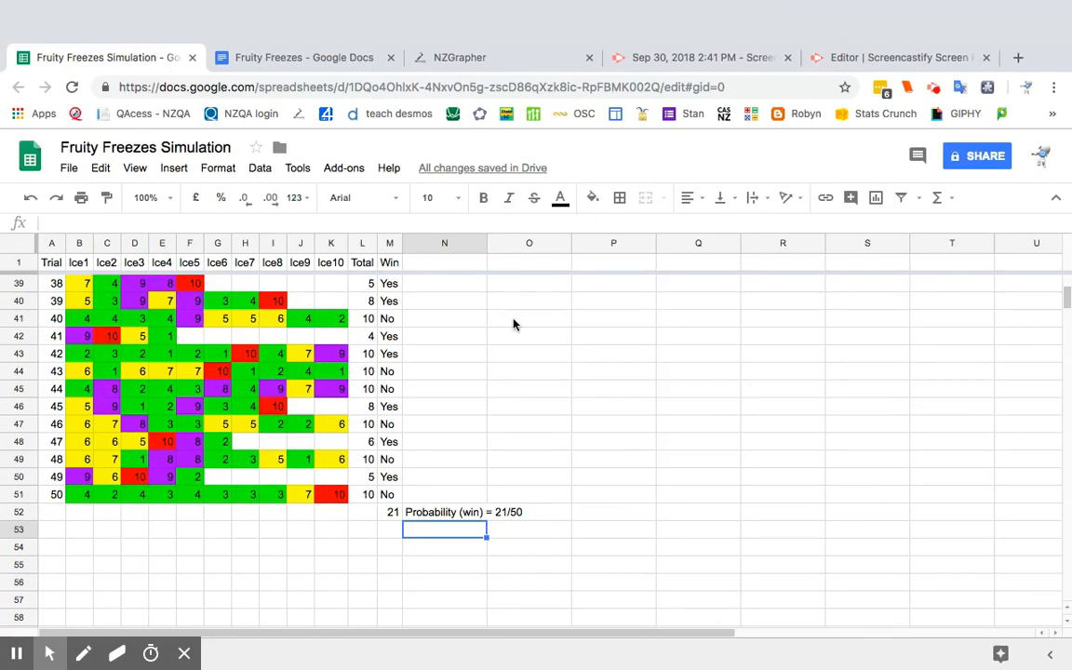